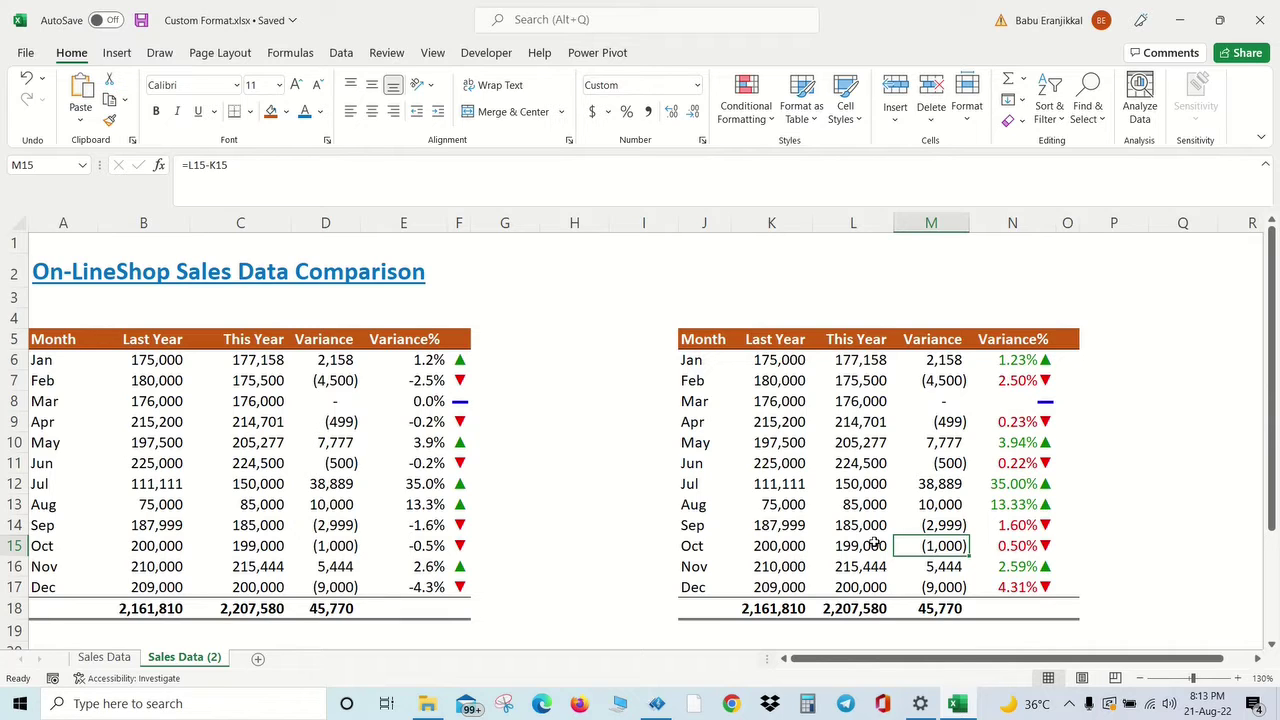
- Review the example's Last Year, This Year, Variance and Variance% values and the Variance formula
{"action": "mouse_move", "coordinate": [131, 358]}
{"action": "left_mouse_down"}
{"action": "mouse_move", "coordinate": [153, 487]}
{"action": "mouse_move", "coordinate": [150, 590]}
{"action": "left_mouse_up"}
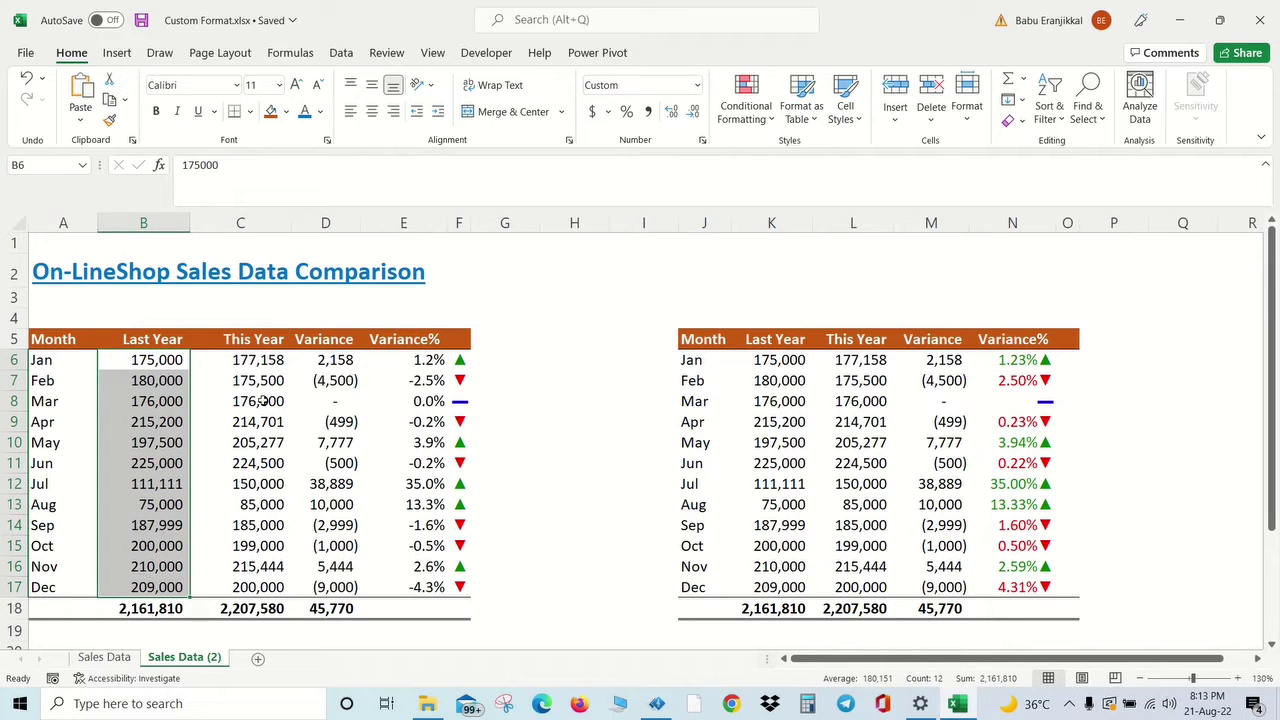
{"action": "mouse_move", "coordinate": [268, 360]}
{"action": "left_mouse_down"}
{"action": "mouse_move", "coordinate": [250, 401]}
{"action": "mouse_move", "coordinate": [248, 590]}
{"action": "left_mouse_up"}
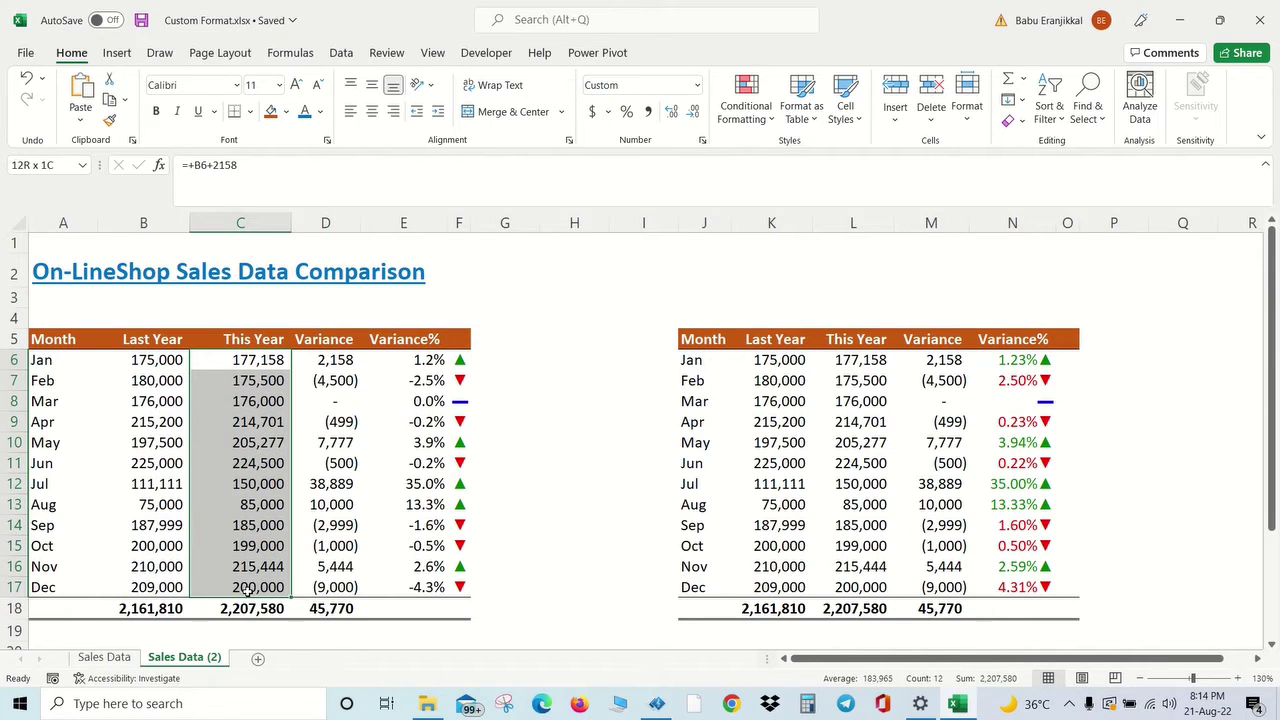
{"action": "left_click", "coordinate": [333, 362]}
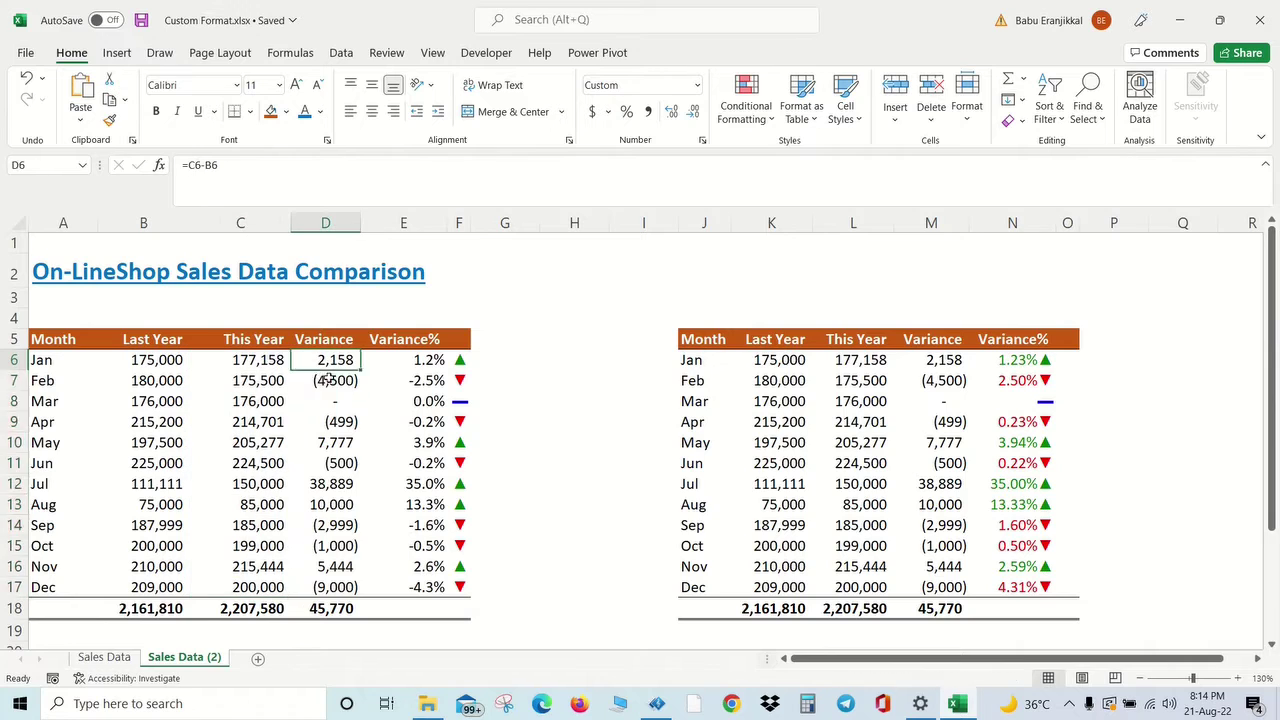
{"action": "left_click_drag", "start_coordinate": [329, 380], "coordinate": [330, 590]}
{"action": "left_click_drag", "start_coordinate": [421, 359], "coordinate": [421, 588]}
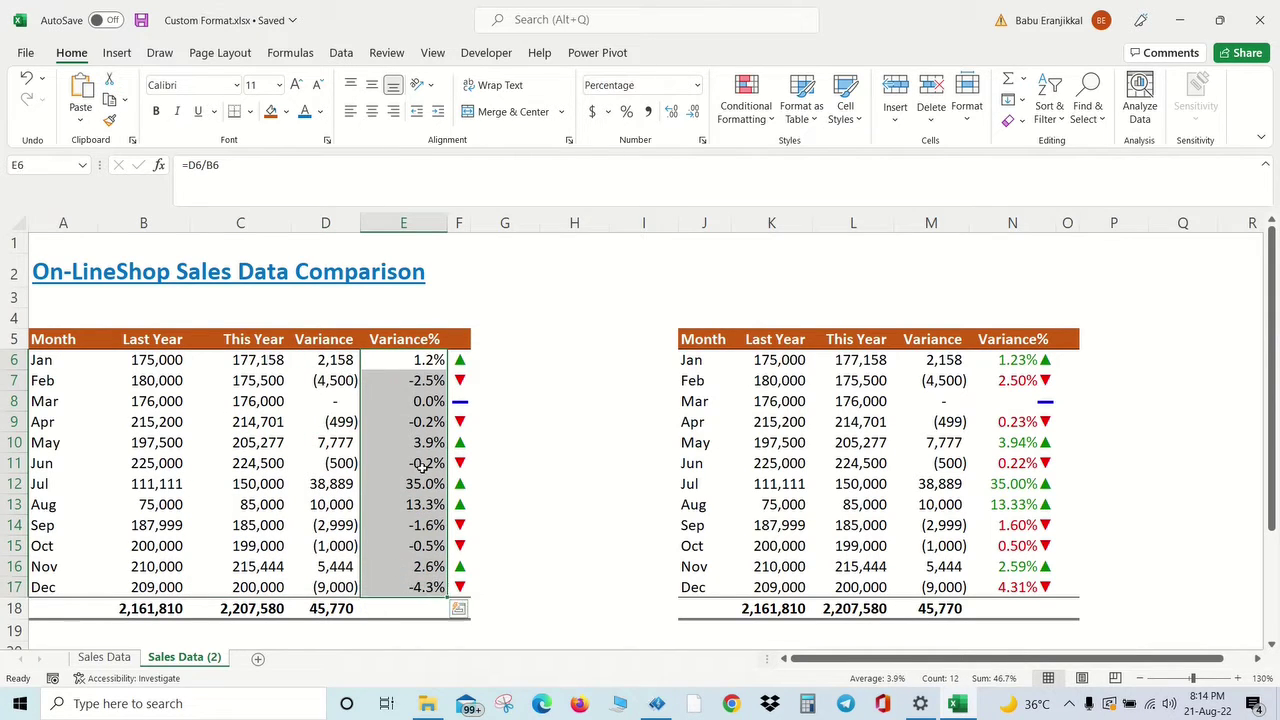
- Inspect the triangle indicator cells for Jan, Feb and Mar and the whole indicator column
{"action": "left_click", "coordinate": [460, 359]}
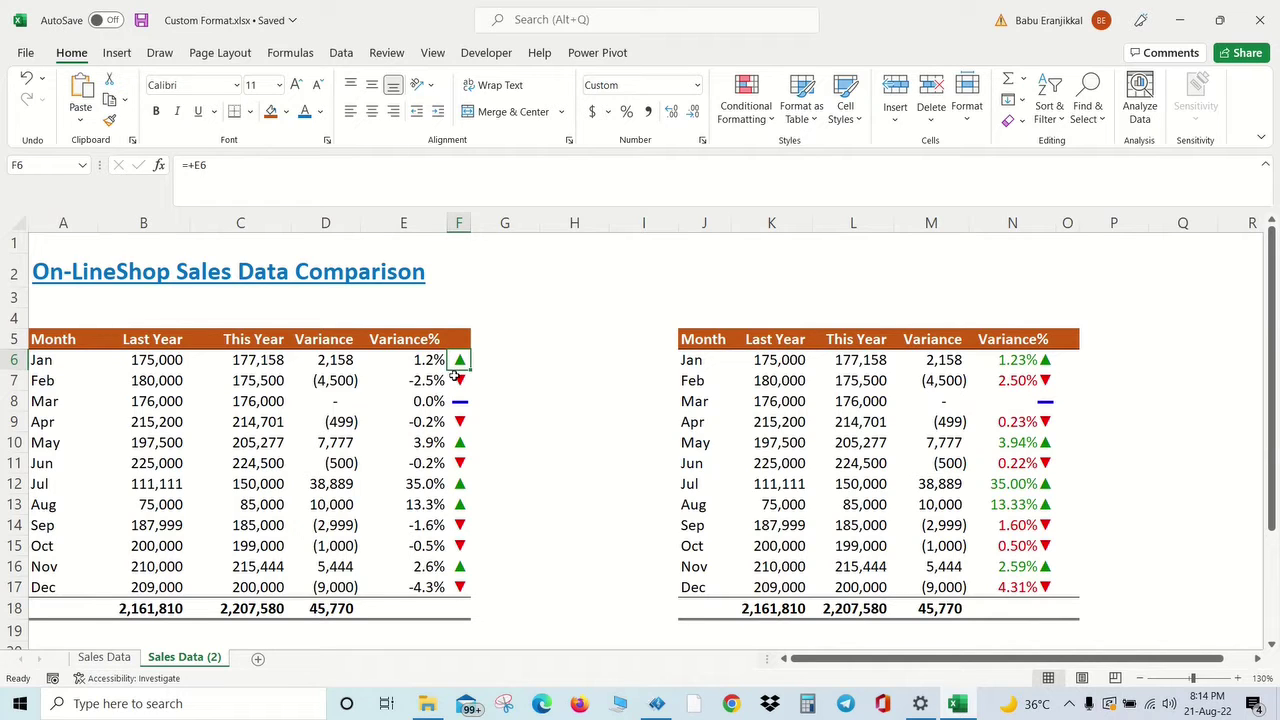
{"action": "left_click", "coordinate": [455, 378]}
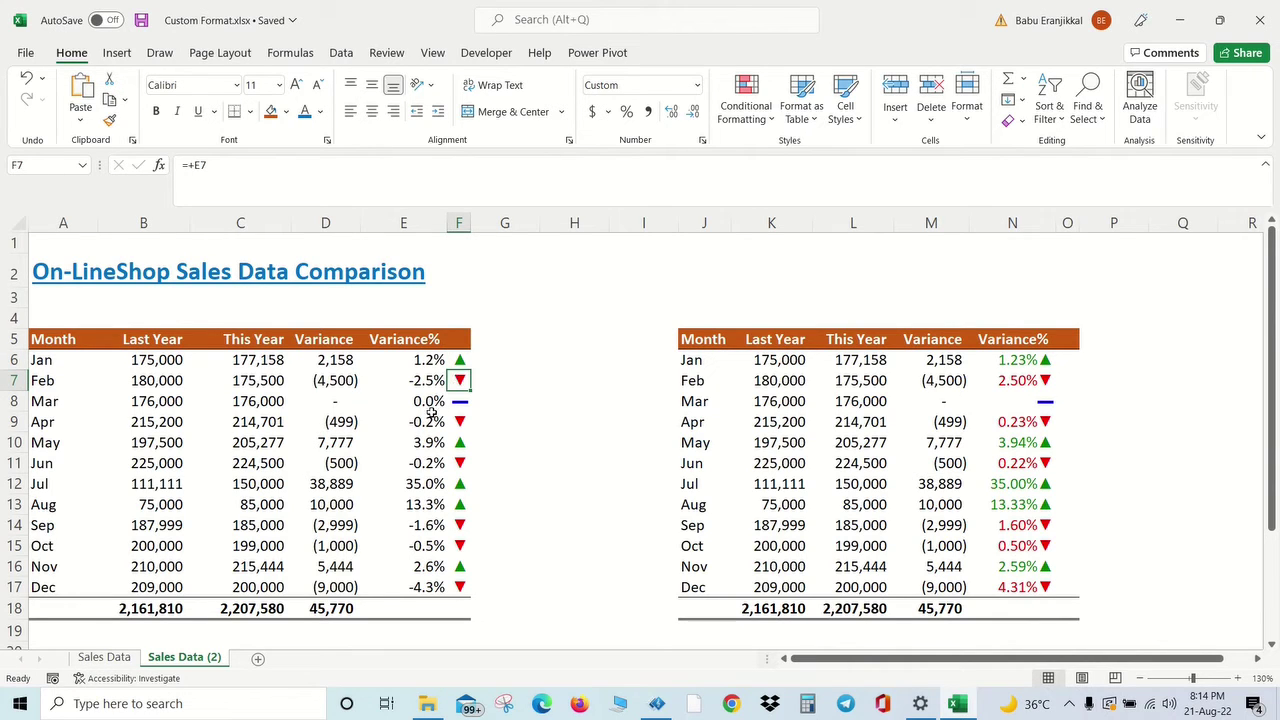
{"action": "left_click", "coordinate": [452, 404]}
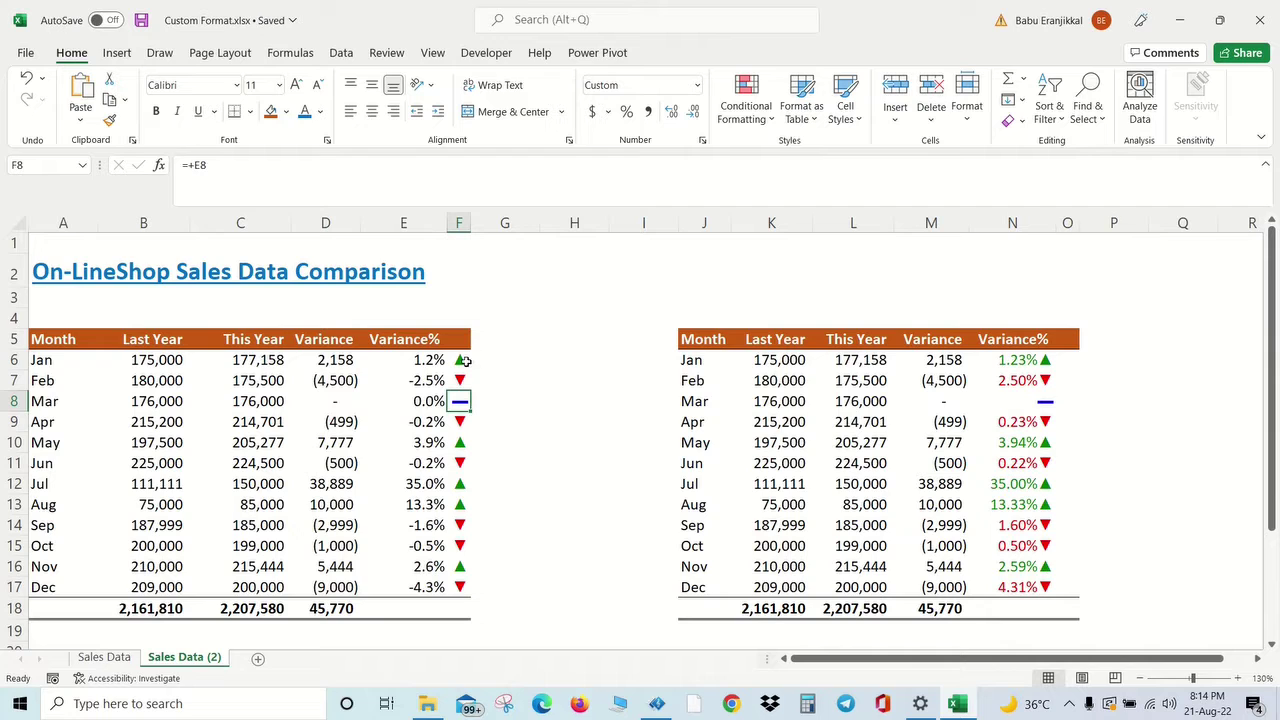
{"action": "left_click_drag", "start_coordinate": [459, 360], "coordinate": [447, 588]}
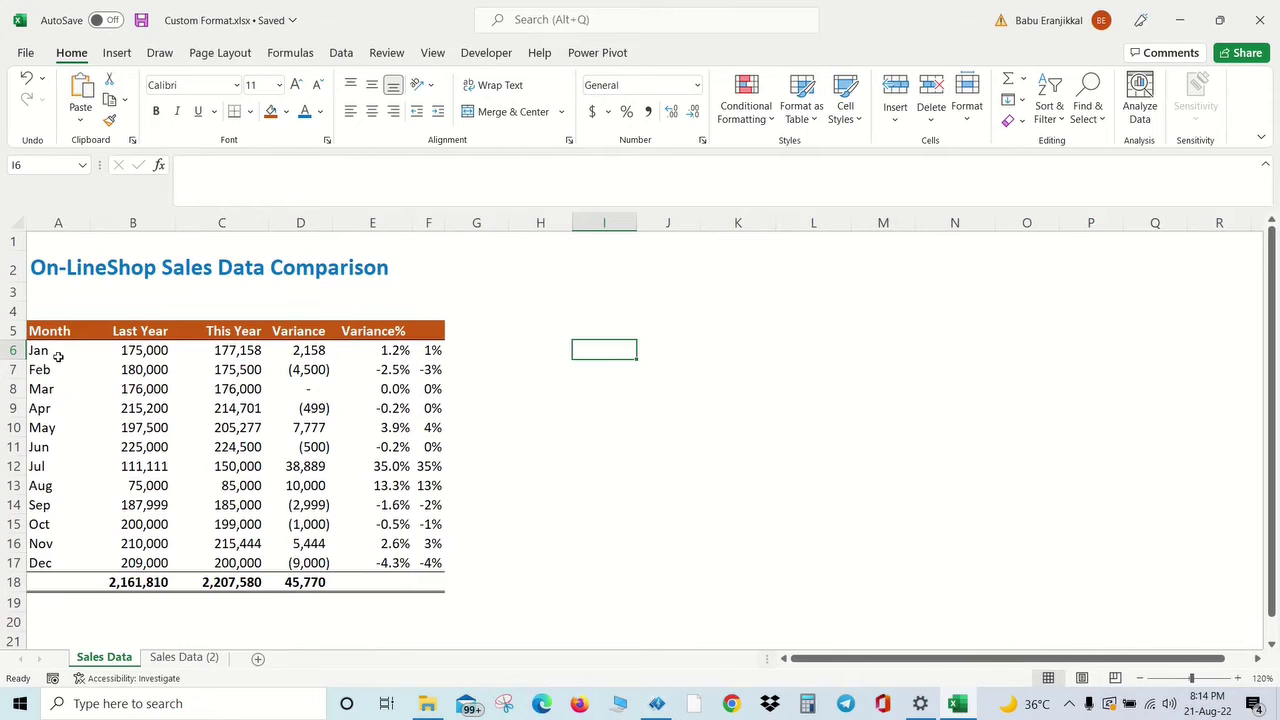
{"action": "left_click_drag", "start_coordinate": [55, 352], "coordinate": [130, 563]}
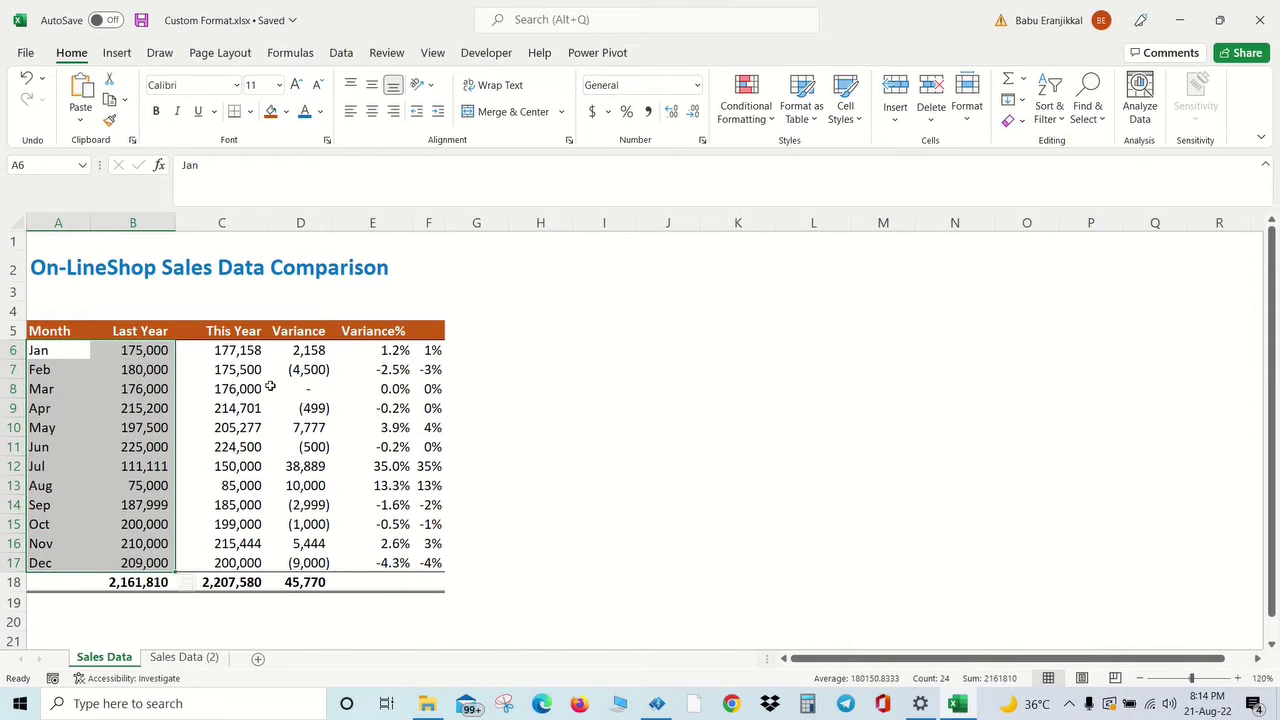
{"action": "left_click_drag", "start_coordinate": [240, 350], "coordinate": [240, 563]}
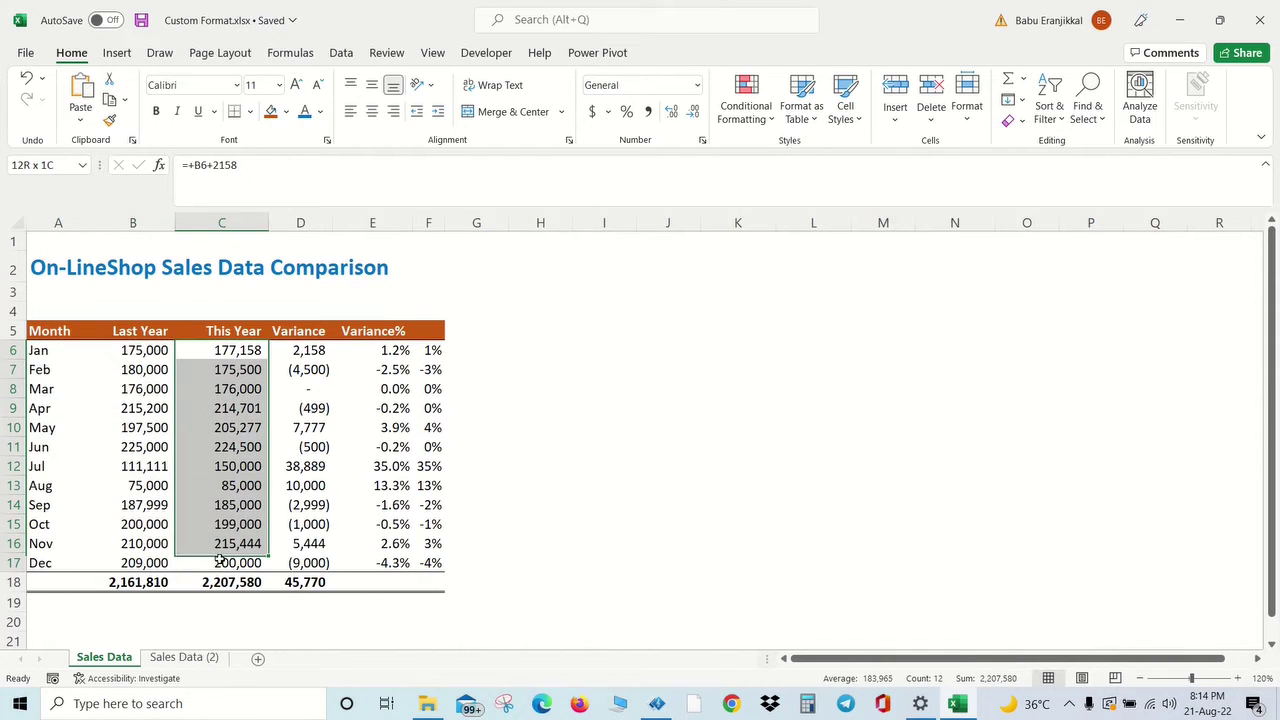
{"action": "left_click", "coordinate": [313, 350]}
{"action": "double_click", "coordinate": [315, 350]}
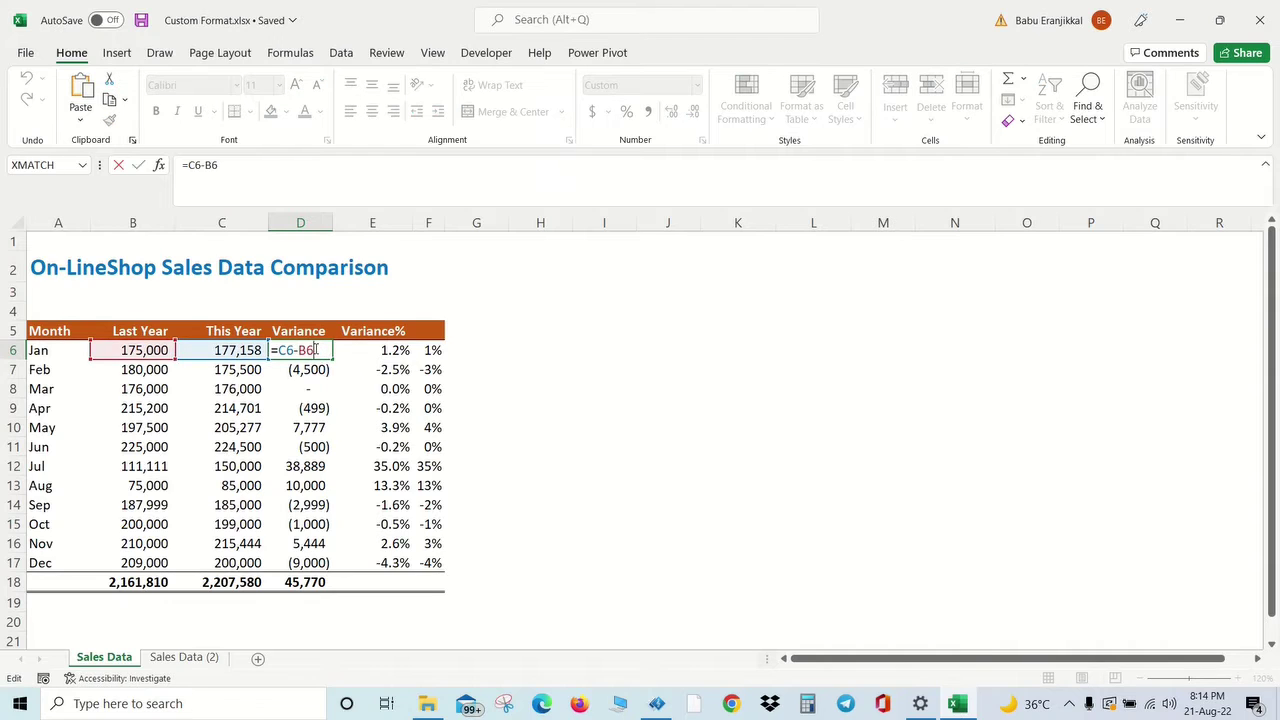
{"action": "key", "text": "Escape"}
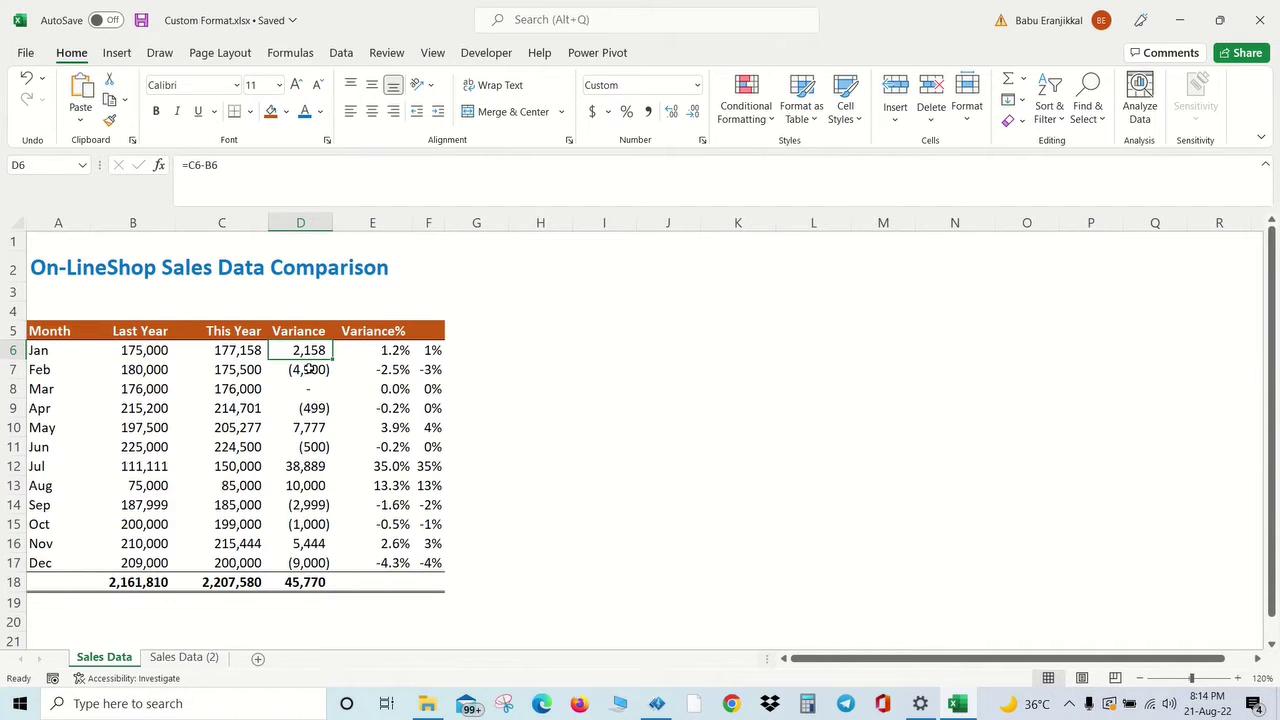
{"action": "left_click_drag", "start_coordinate": [300, 524], "coordinate": [300, 542]}
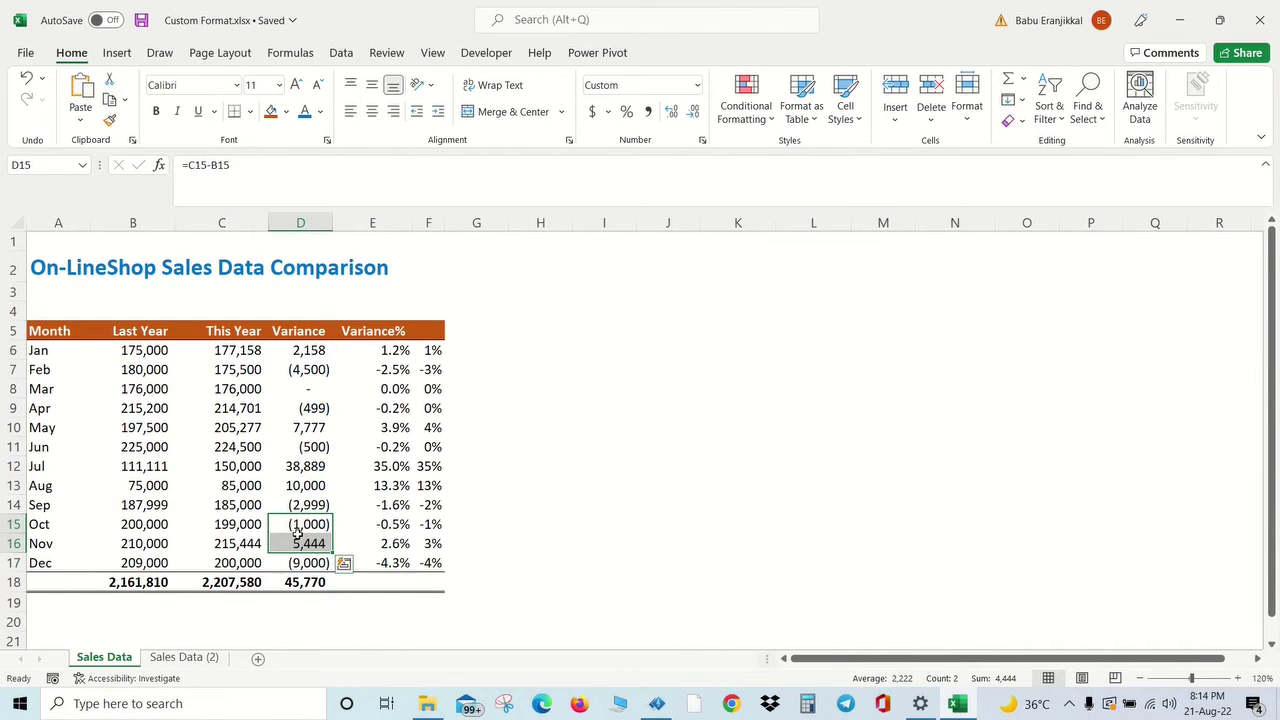
{"action": "double_click", "coordinate": [388, 350]}
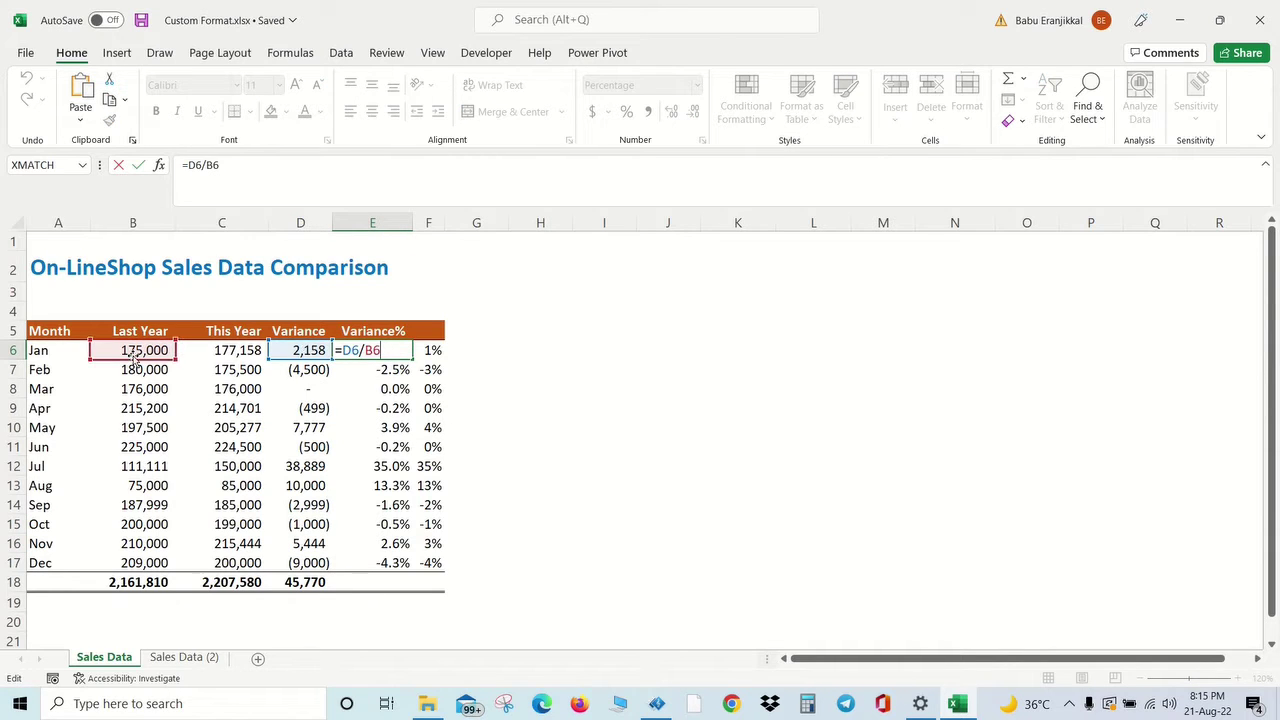
{"action": "key", "text": "Return"}
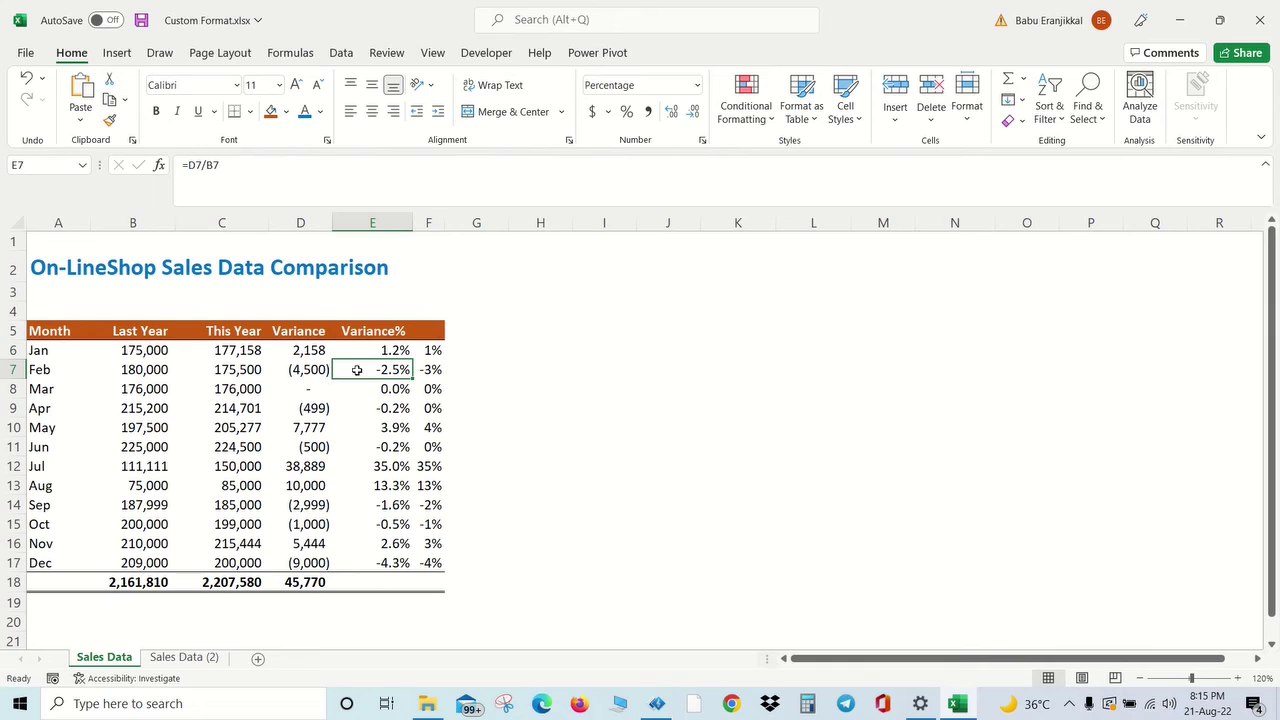
{"action": "key", "text": "Up"}
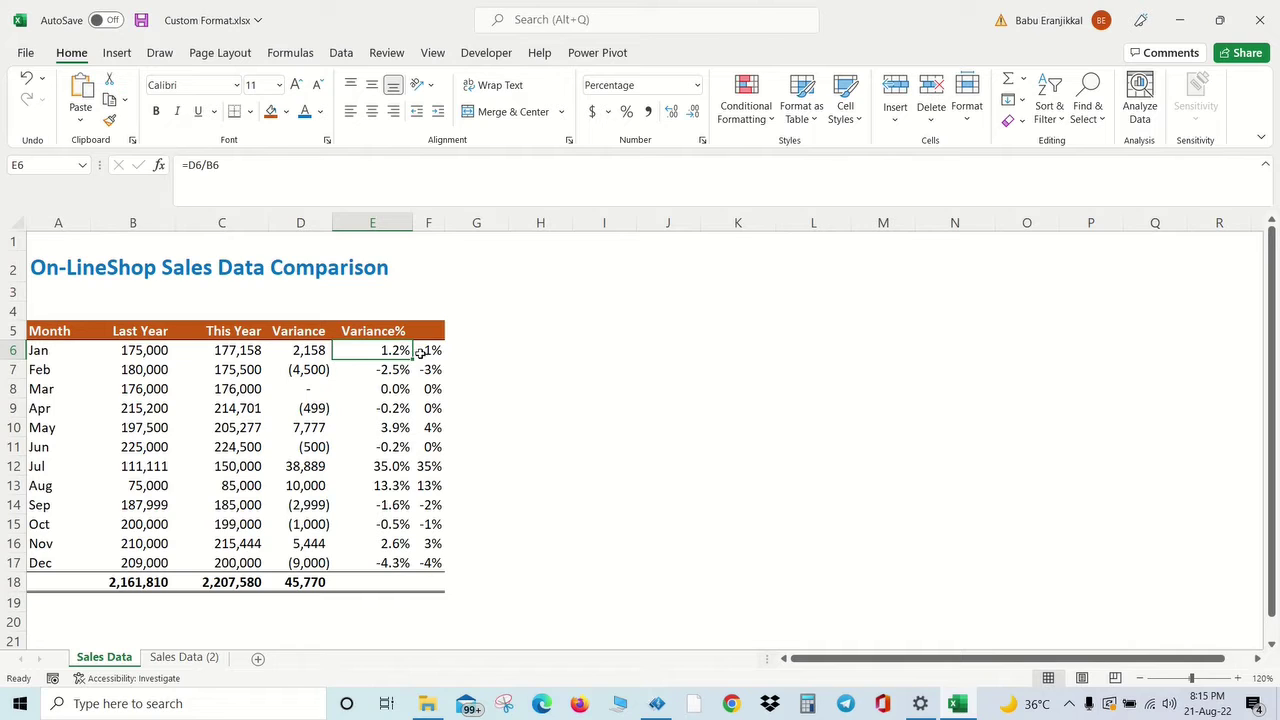
- Link F6 to E6 with =E6 and fill the formula down to F17
{"action": "left_click", "coordinate": [430, 352]}
{"action": "key", "text": "F2"}
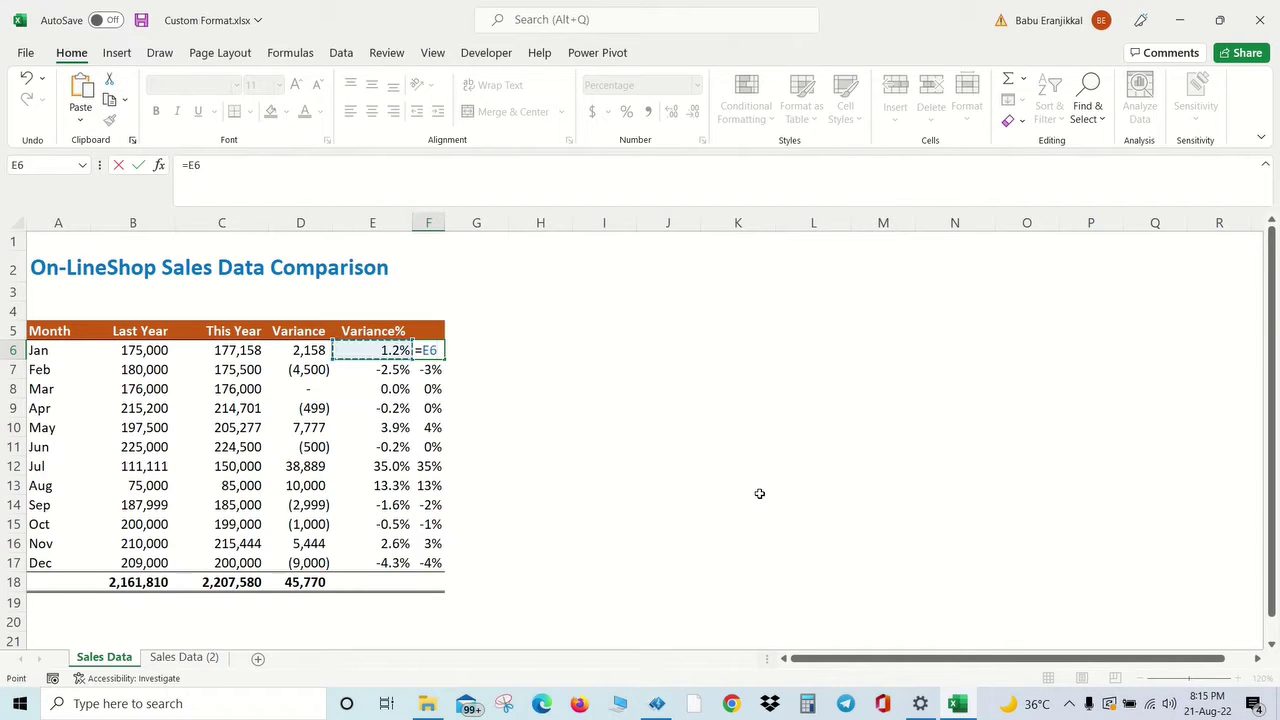
{"action": "key", "text": "Return"}
{"action": "left_click", "coordinate": [438, 354]}
{"action": "left_click_drag", "start_coordinate": [446, 360], "coordinate": [463, 569]}
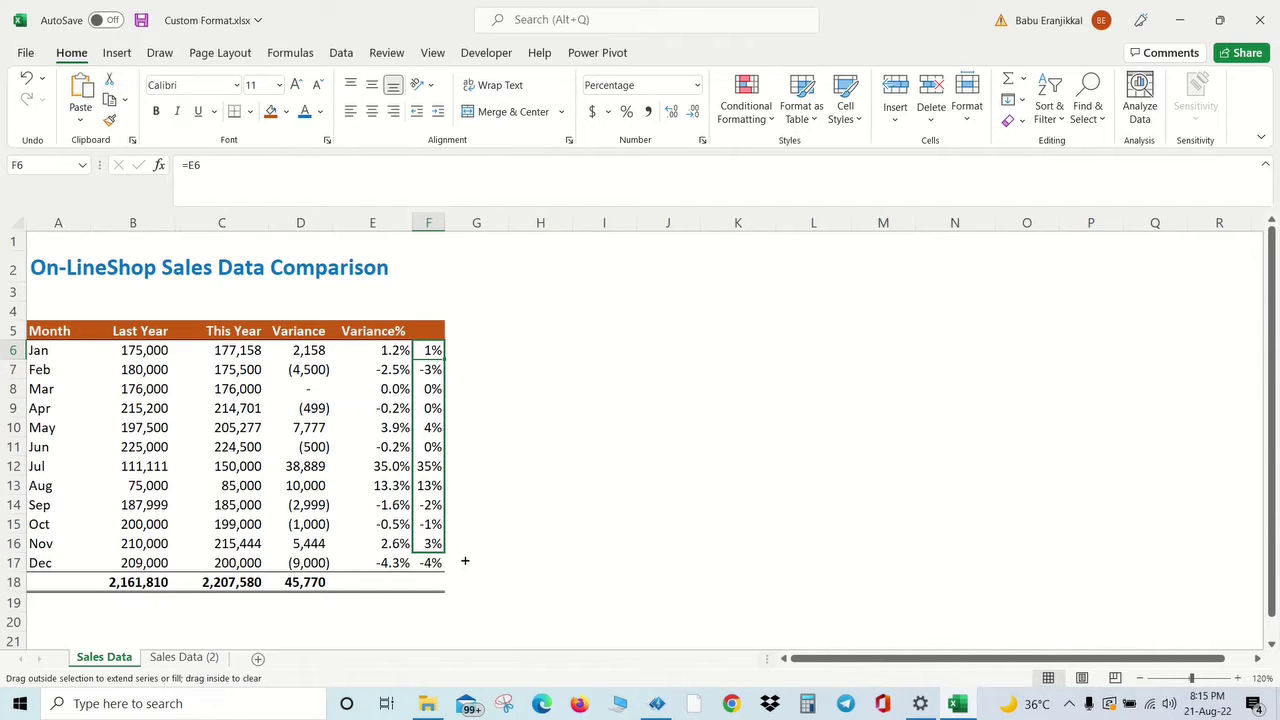
{"action": "left_click", "coordinate": [428, 350]}
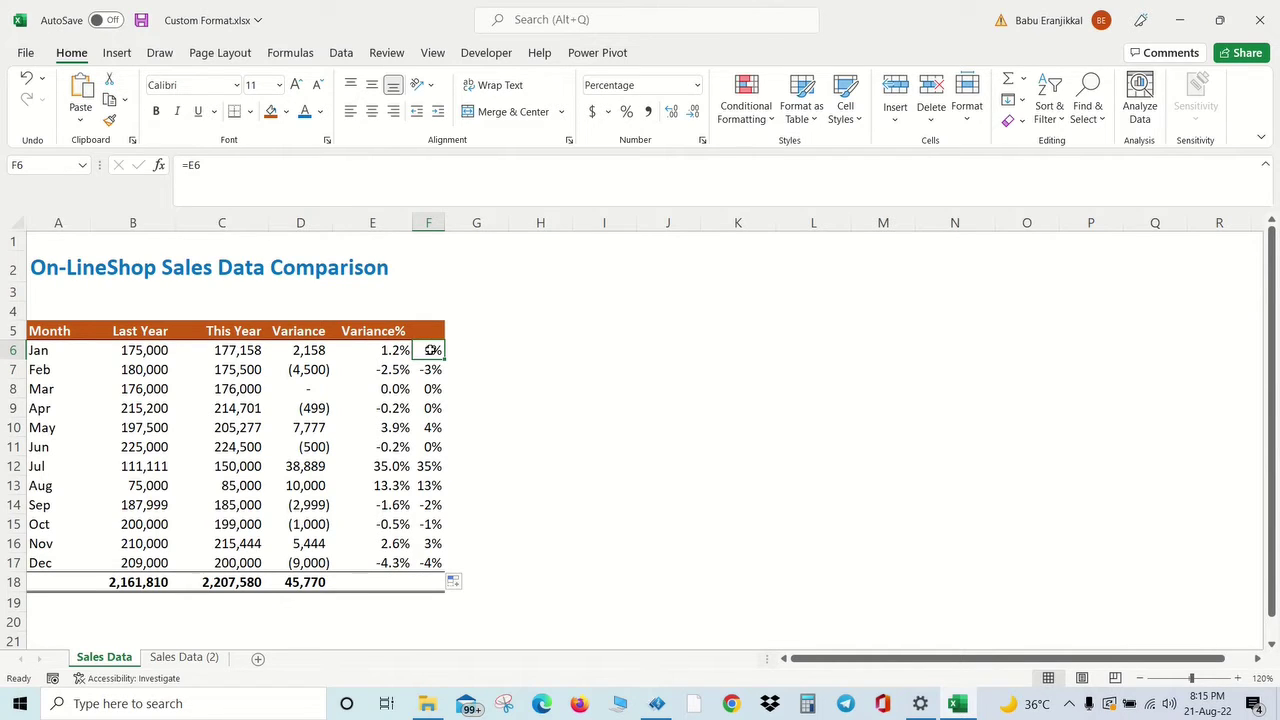
- Select F6:F17 and bring up Format Cells on the Custom number category
{"action": "left_click", "coordinate": [697, 85]}
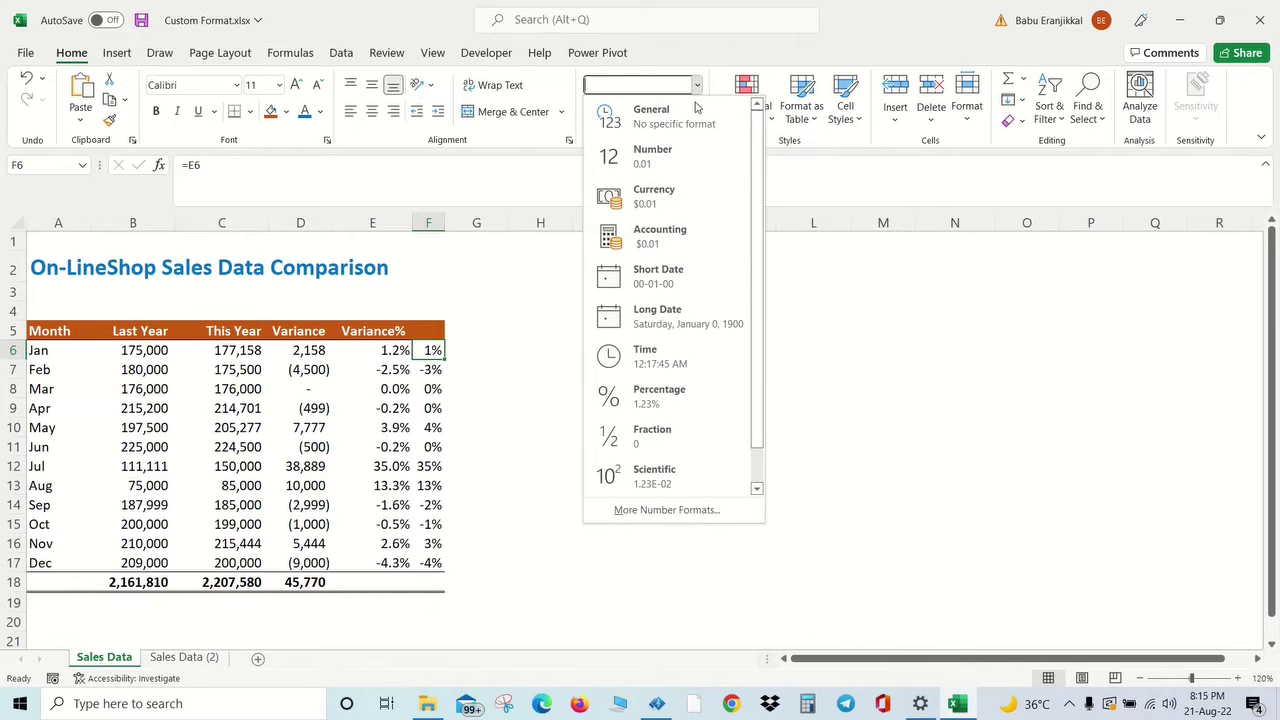
{"action": "left_click", "coordinate": [552, 452]}
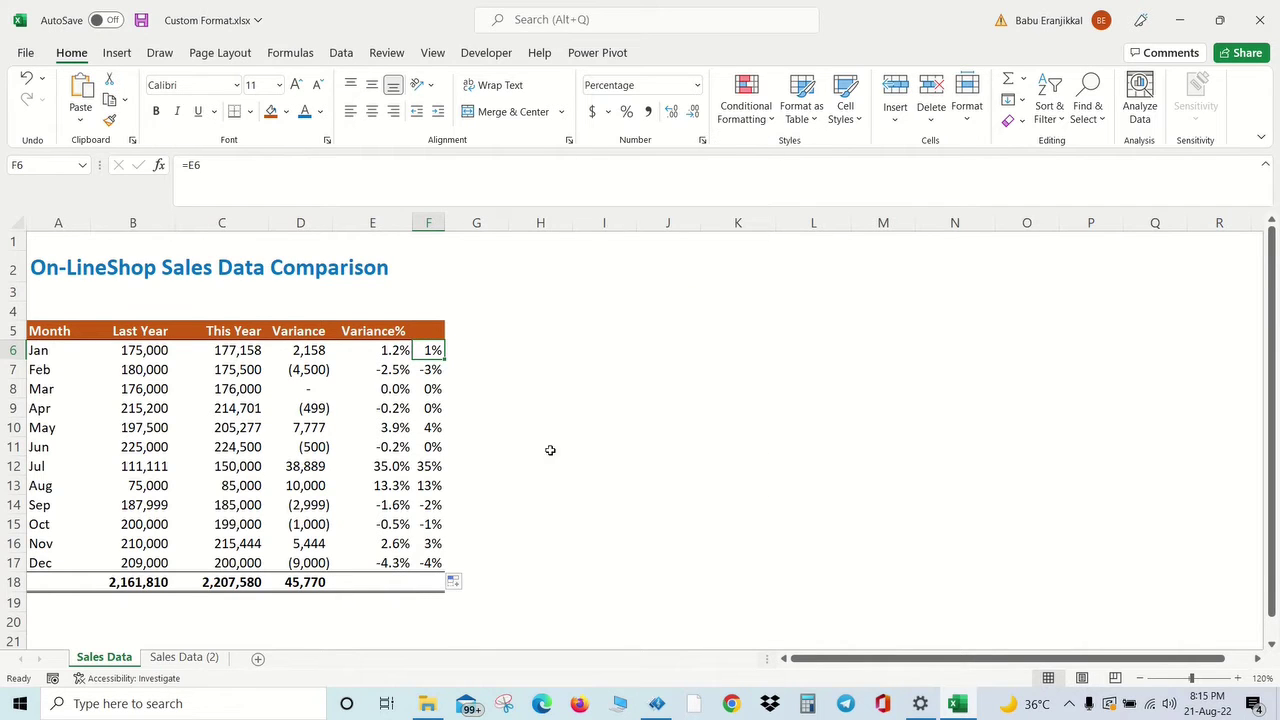
{"action": "left_click_drag", "start_coordinate": [427, 356], "coordinate": [430, 563]}
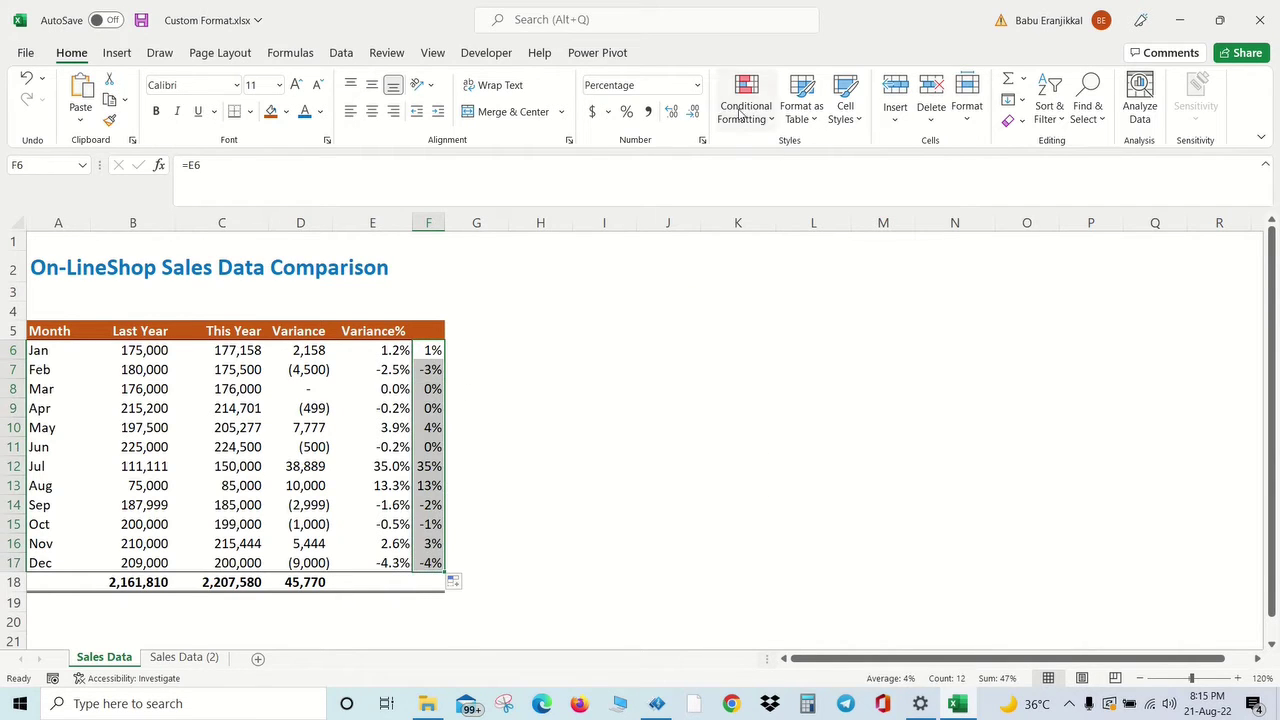
{"action": "left_click", "coordinate": [697, 88]}
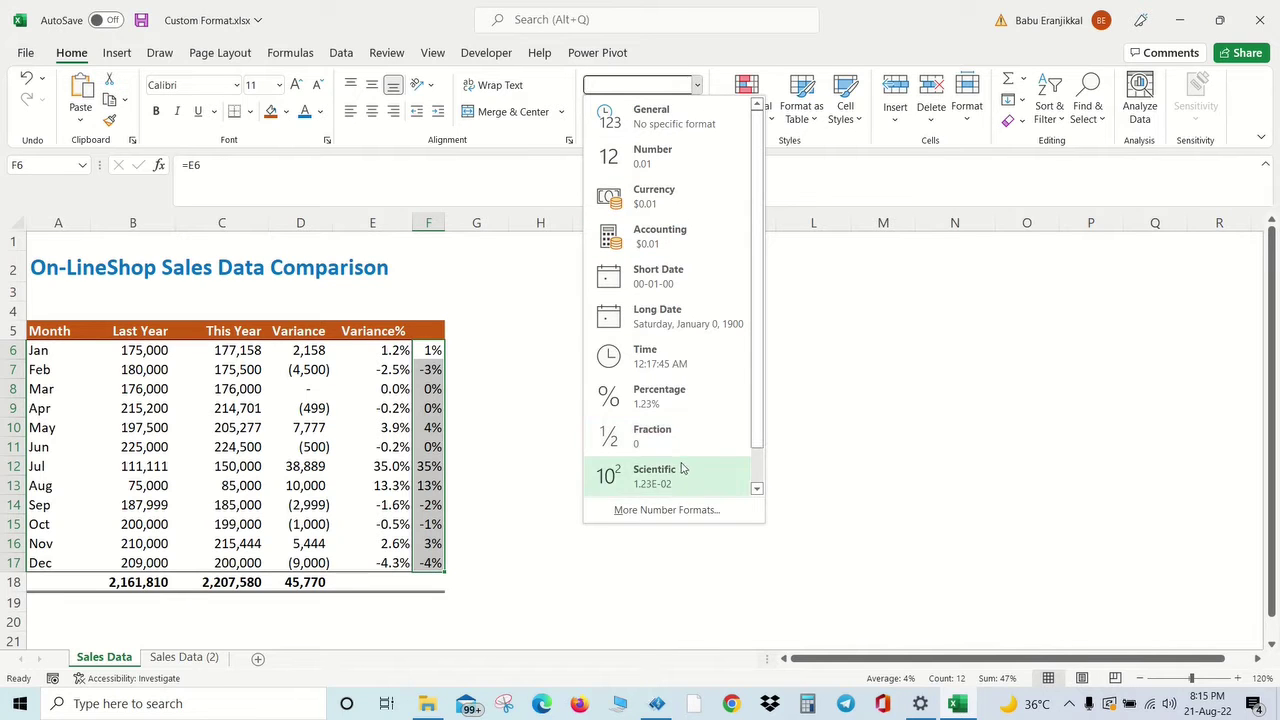
{"action": "left_click", "coordinate": [669, 510]}
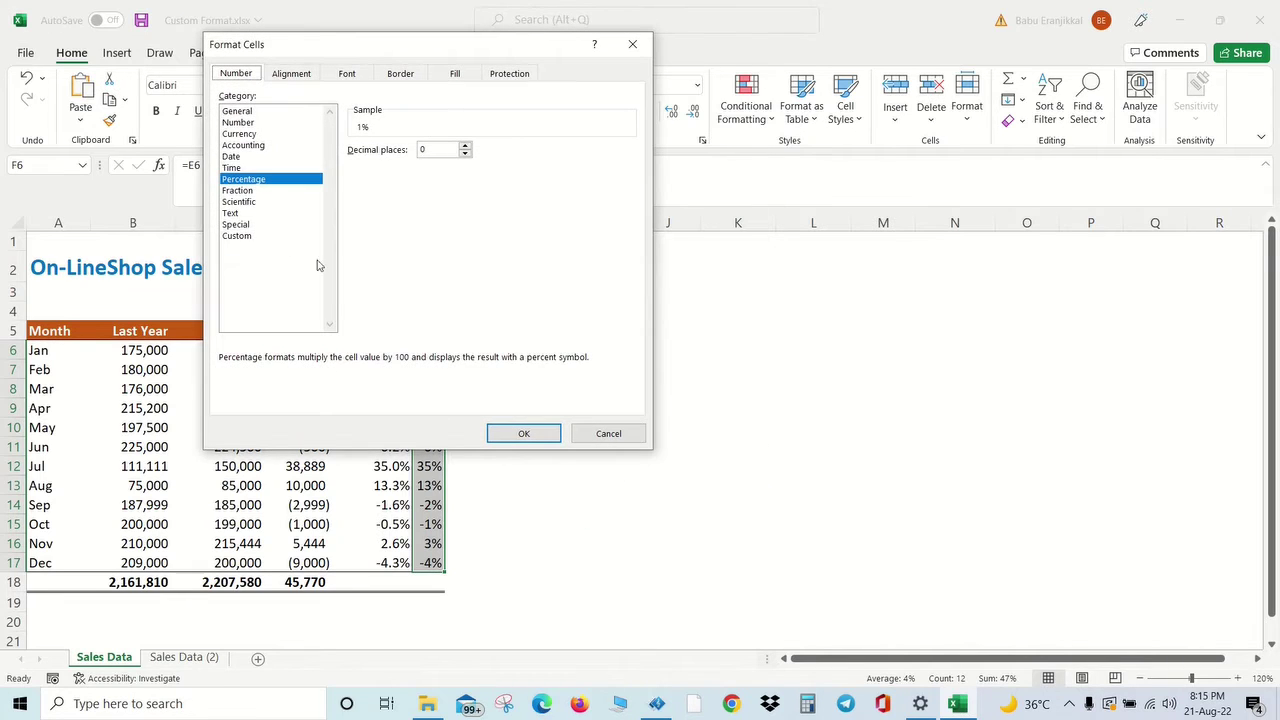
{"action": "left_click", "coordinate": [254, 237]}
{"action": "mouse_move", "coordinate": [455, 51]}
{"action": "left_mouse_down"}
{"action": "mouse_move", "coordinate": [738, 84]}
{"action": "mouse_move", "coordinate": [791, 189]}
{"action": "left_mouse_up"}
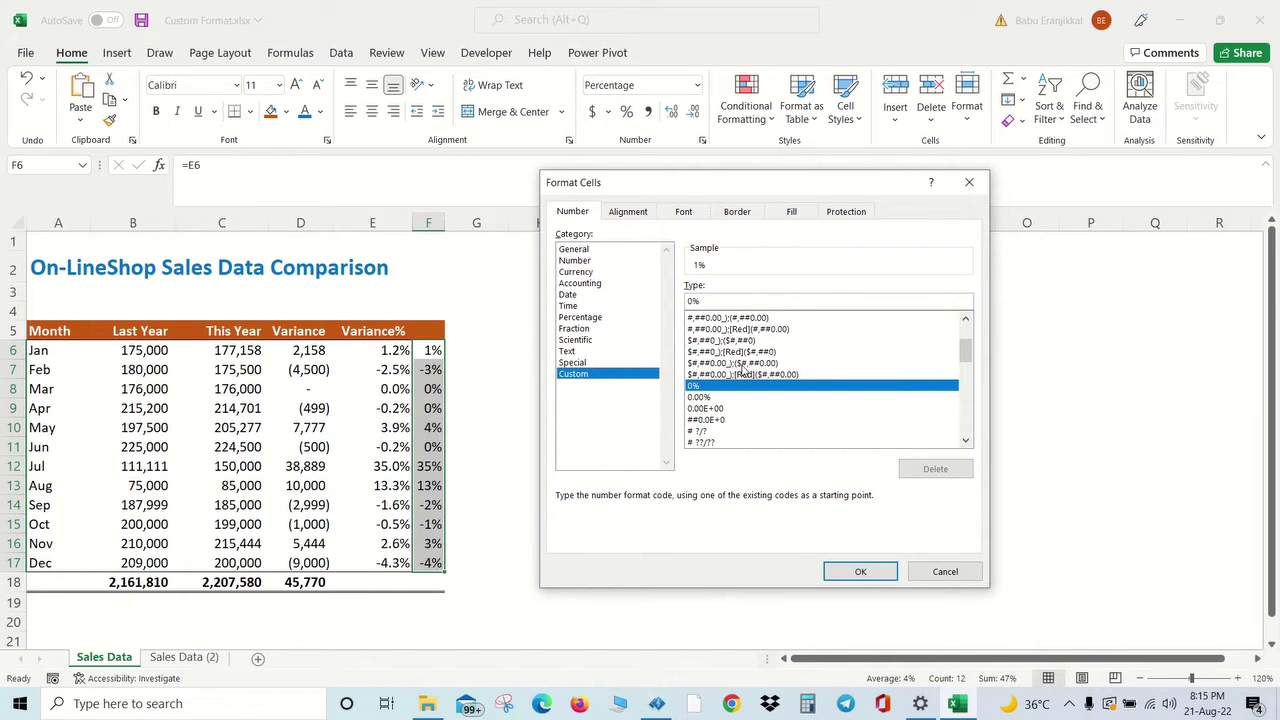
- Try sample currency and red-negative codes, then highlight the existing Type code to replace
{"action": "left_click", "coordinate": [742, 365]}
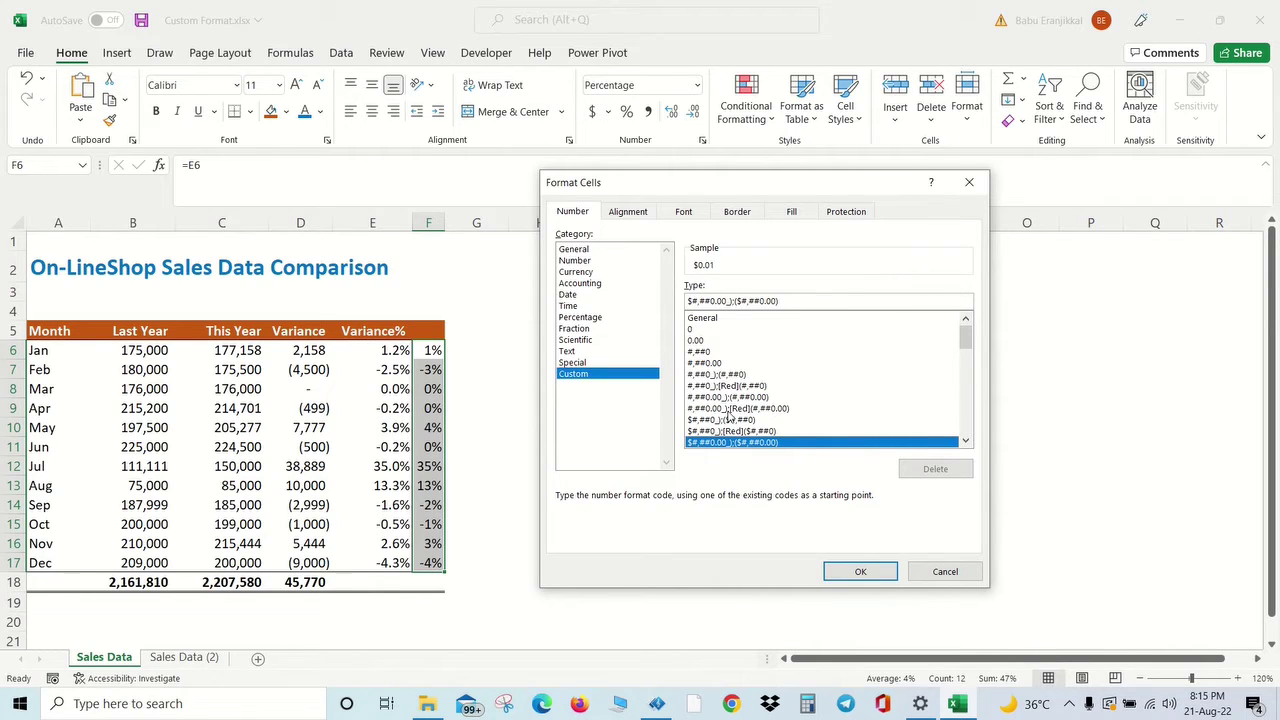
{"action": "left_click", "coordinate": [728, 410]}
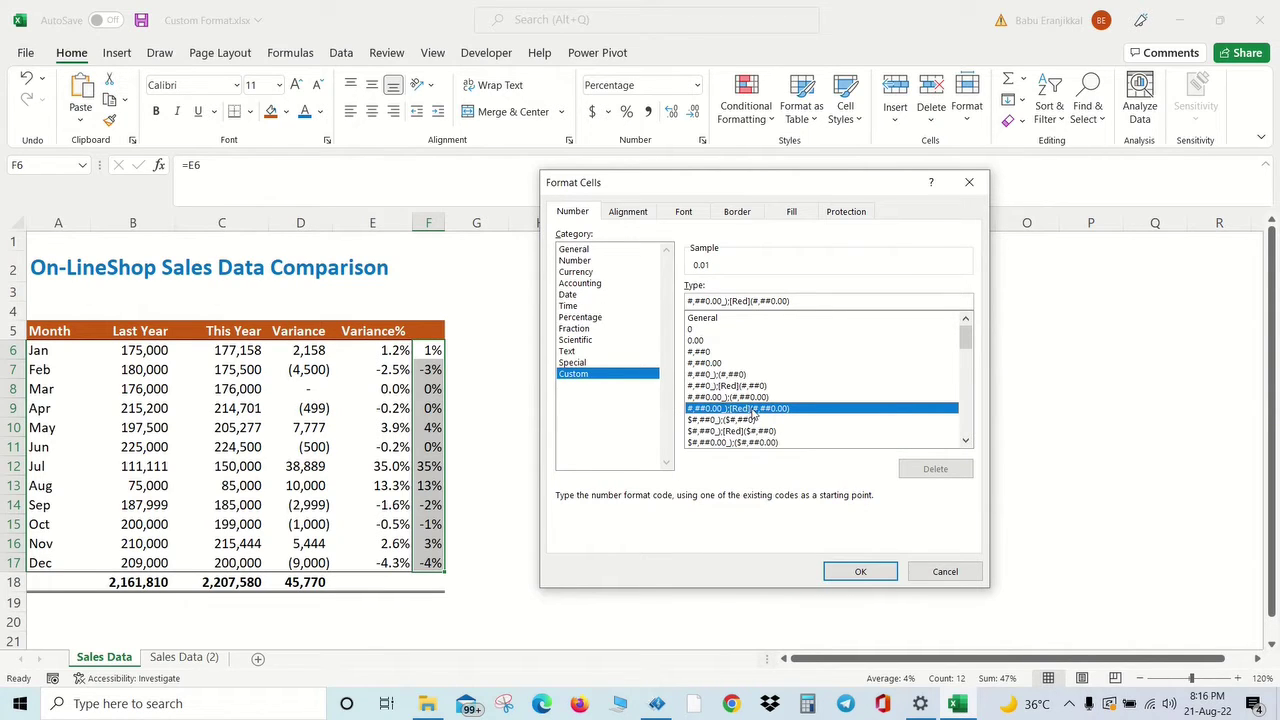
{"action": "scroll", "coordinate": [770, 410], "scroll_direction": "down", "scroll_amount": 4}
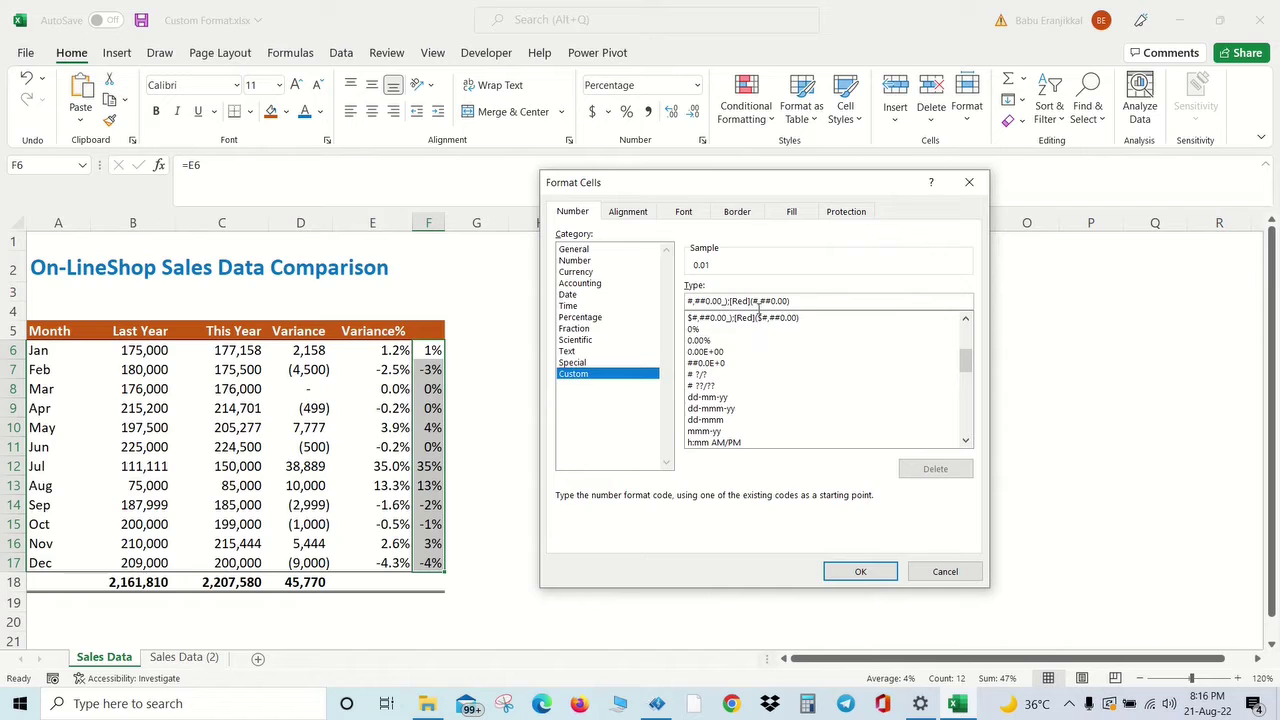
{"action": "left_click_drag", "start_coordinate": [805, 300], "coordinate": [690, 300]}
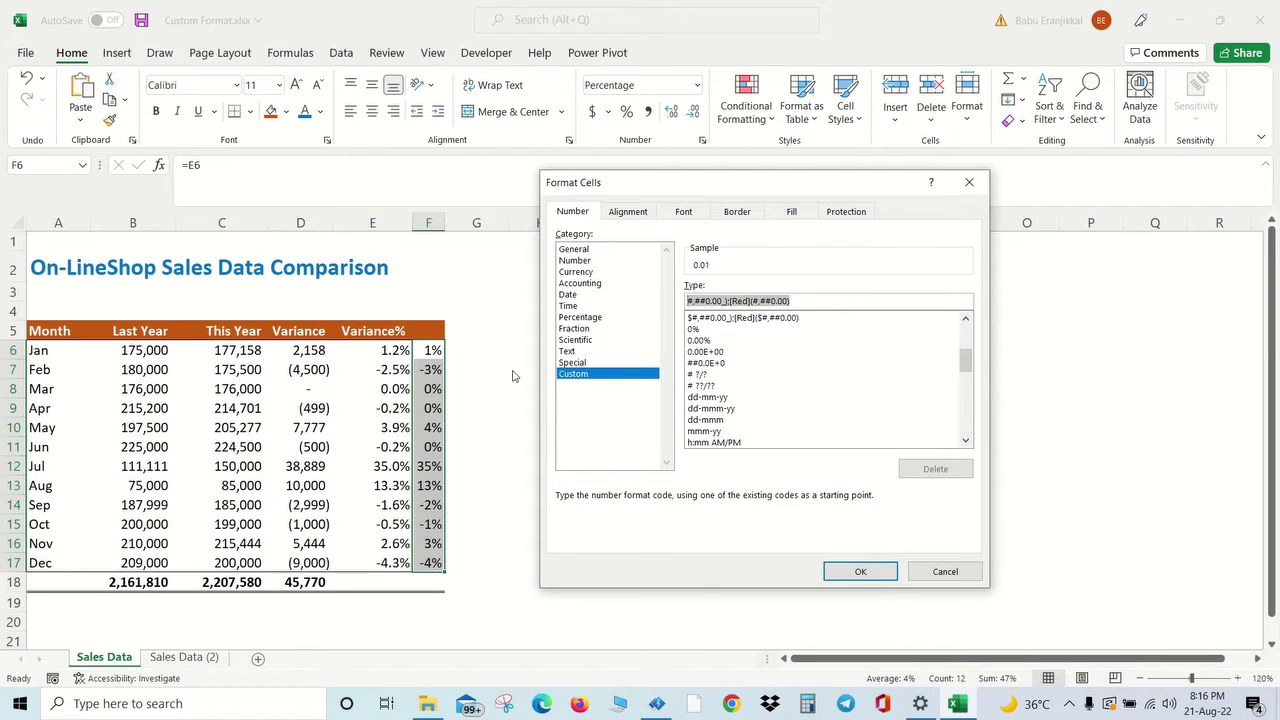
- Apply the custom format "+";"-" to F6:F17, check F7, then select H7
{"action": "type", "text": "\"+"}
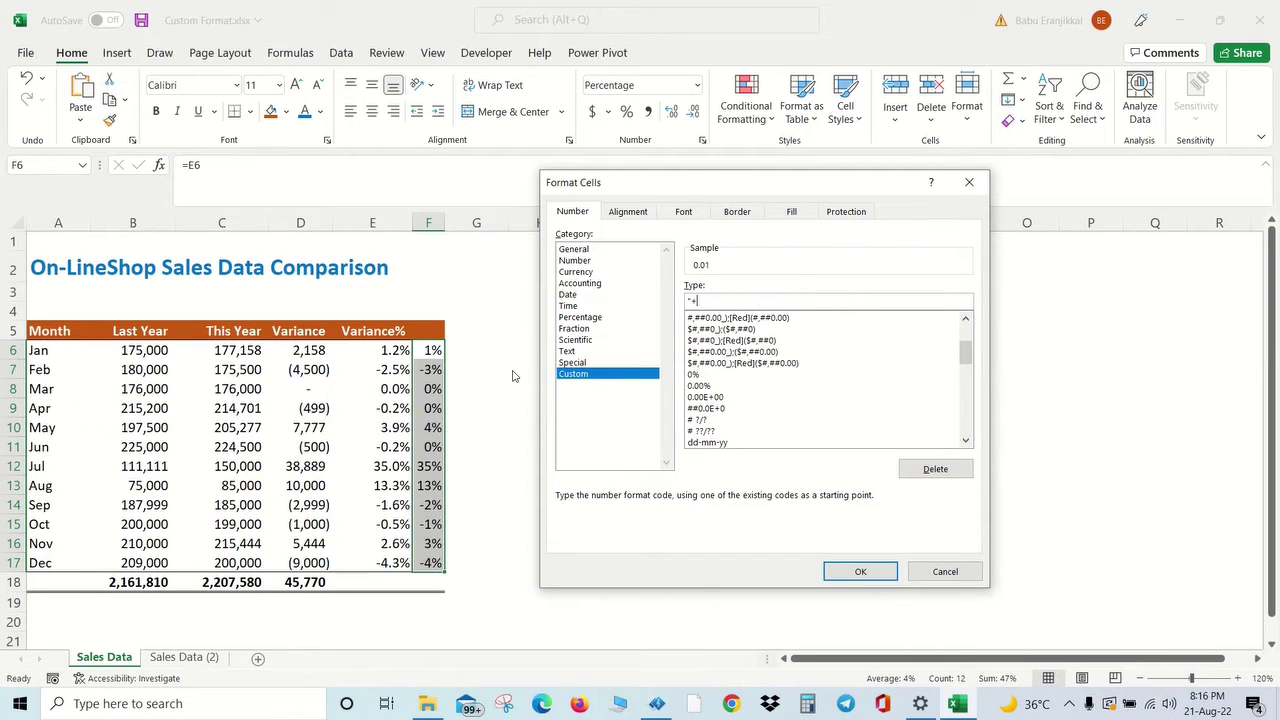
{"action": "type", "text": "\";"}
{"action": "type", "text": "\"-"}
{"action": "left_click", "coordinate": [845, 575]}
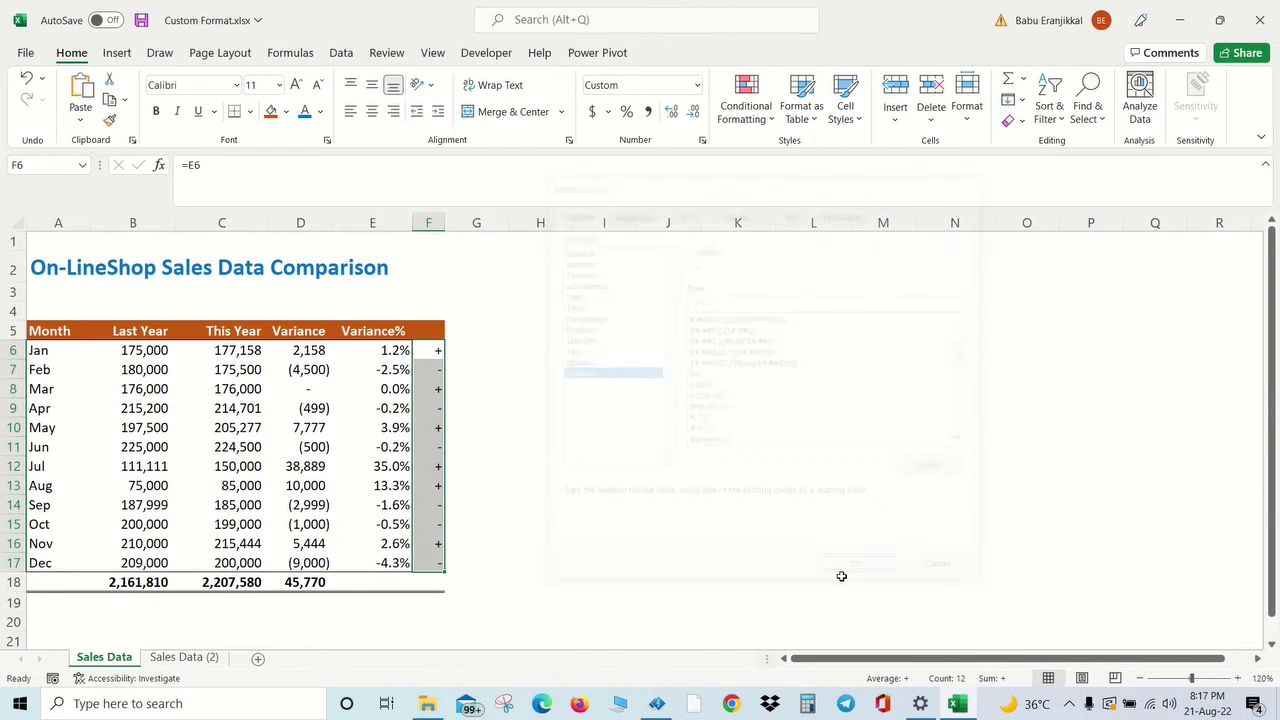
{"action": "left_click", "coordinate": [433, 348]}
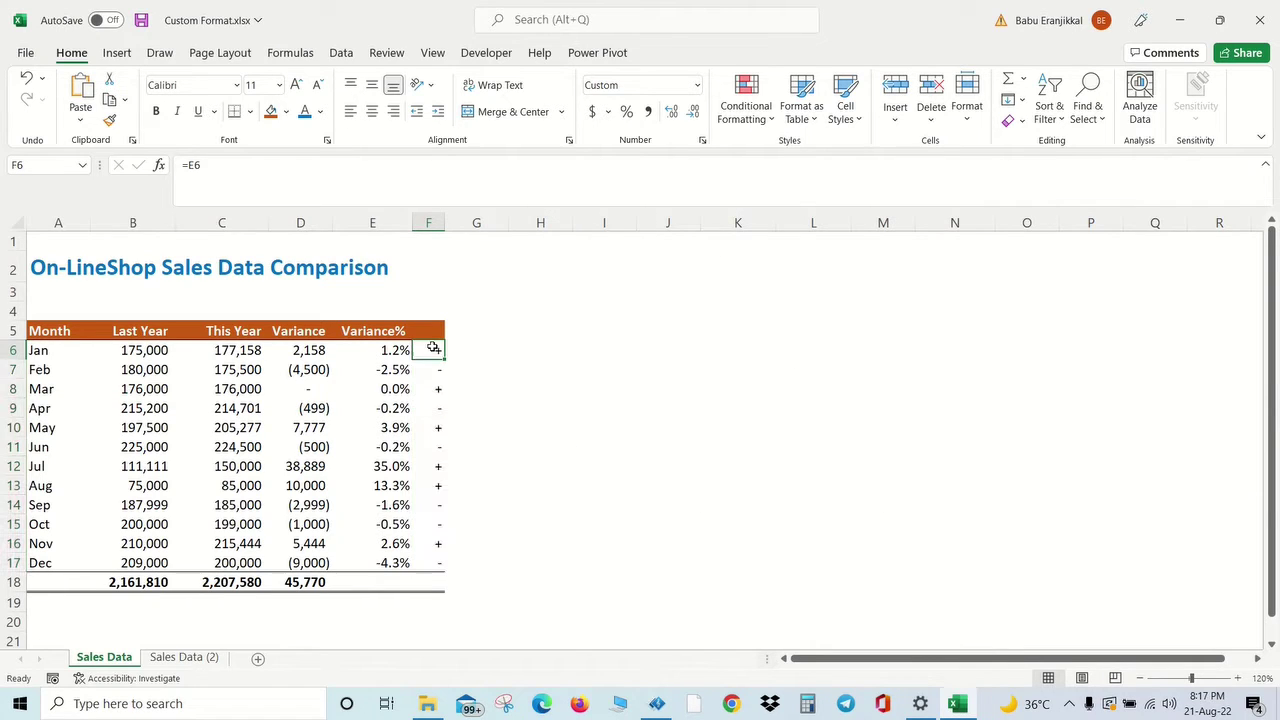
{"action": "left_click", "coordinate": [438, 374]}
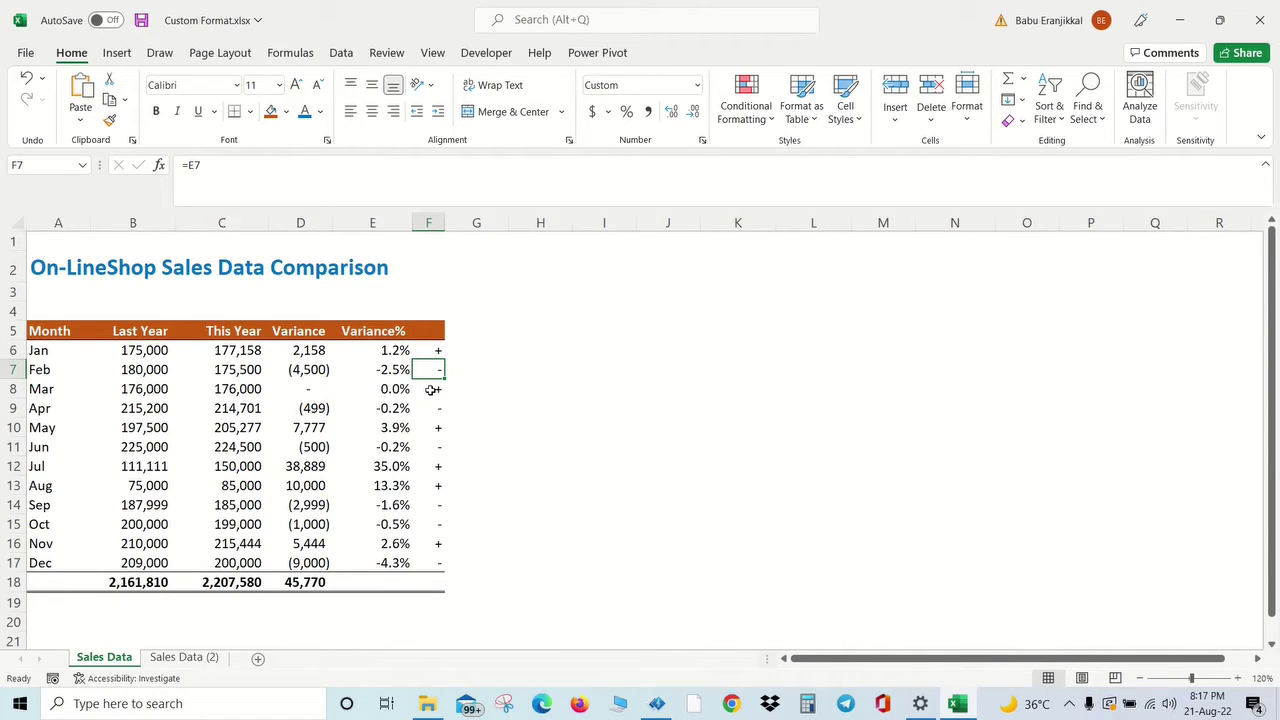
{"action": "left_click", "coordinate": [542, 366]}
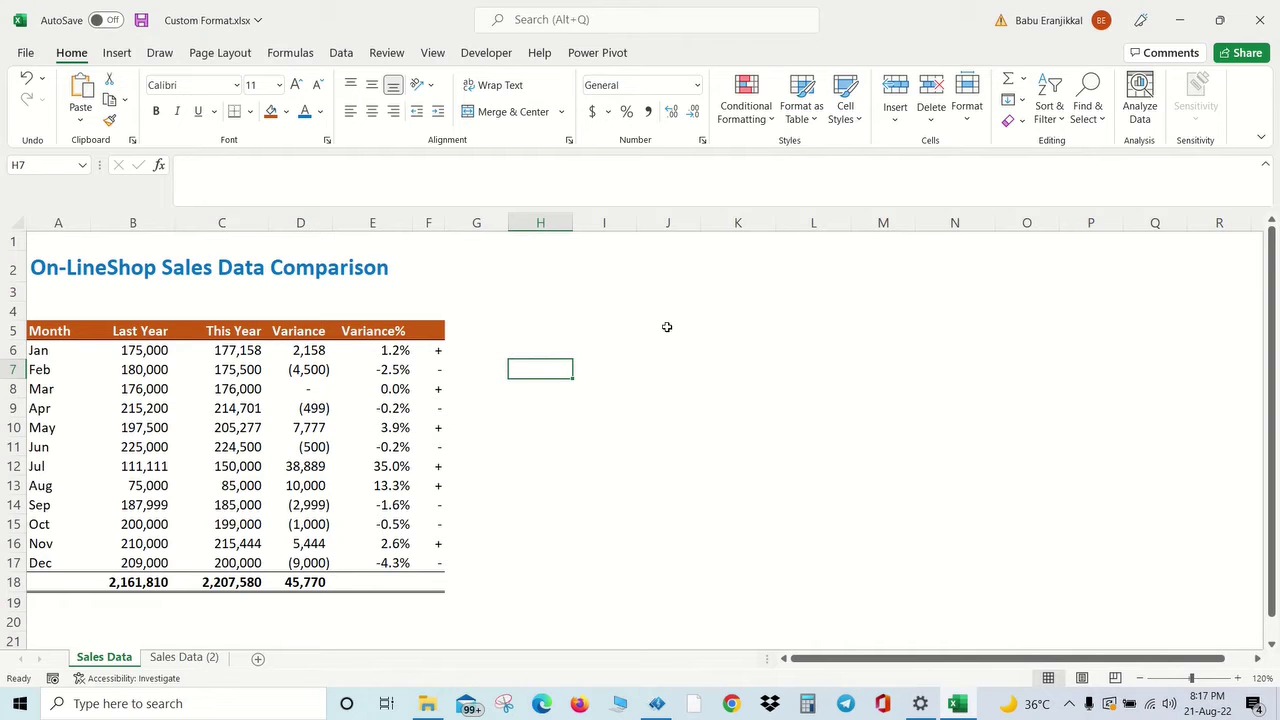
- Bring up the Insert Symbol dialog on the Geometric Shapes subset
{"action": "left_click", "coordinate": [117, 55]}
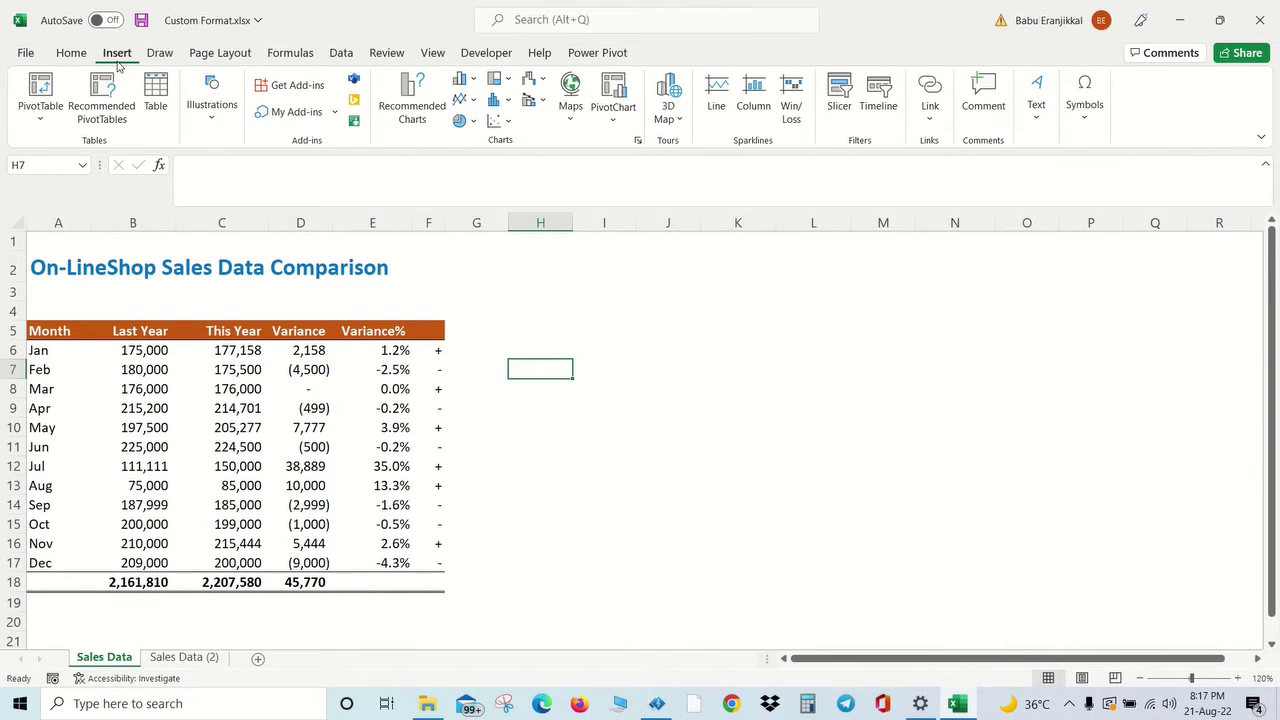
{"action": "left_click", "coordinate": [1095, 122]}
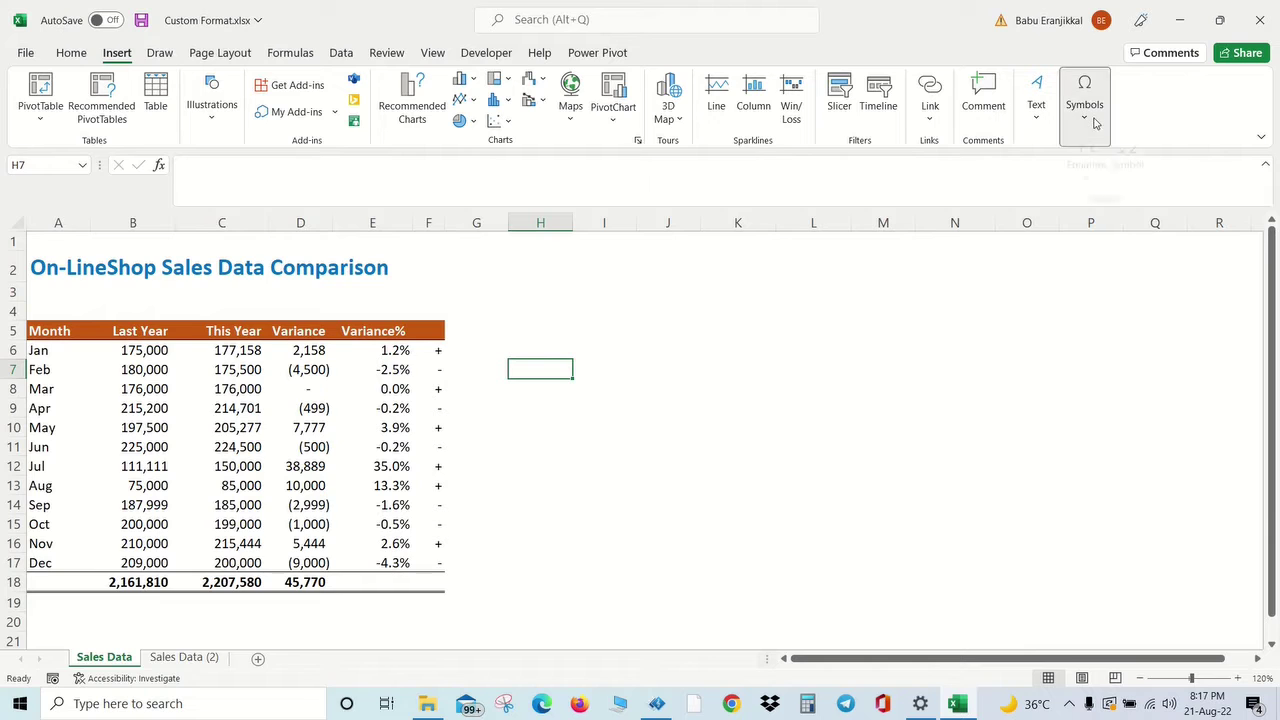
{"action": "left_click", "coordinate": [1122, 171]}
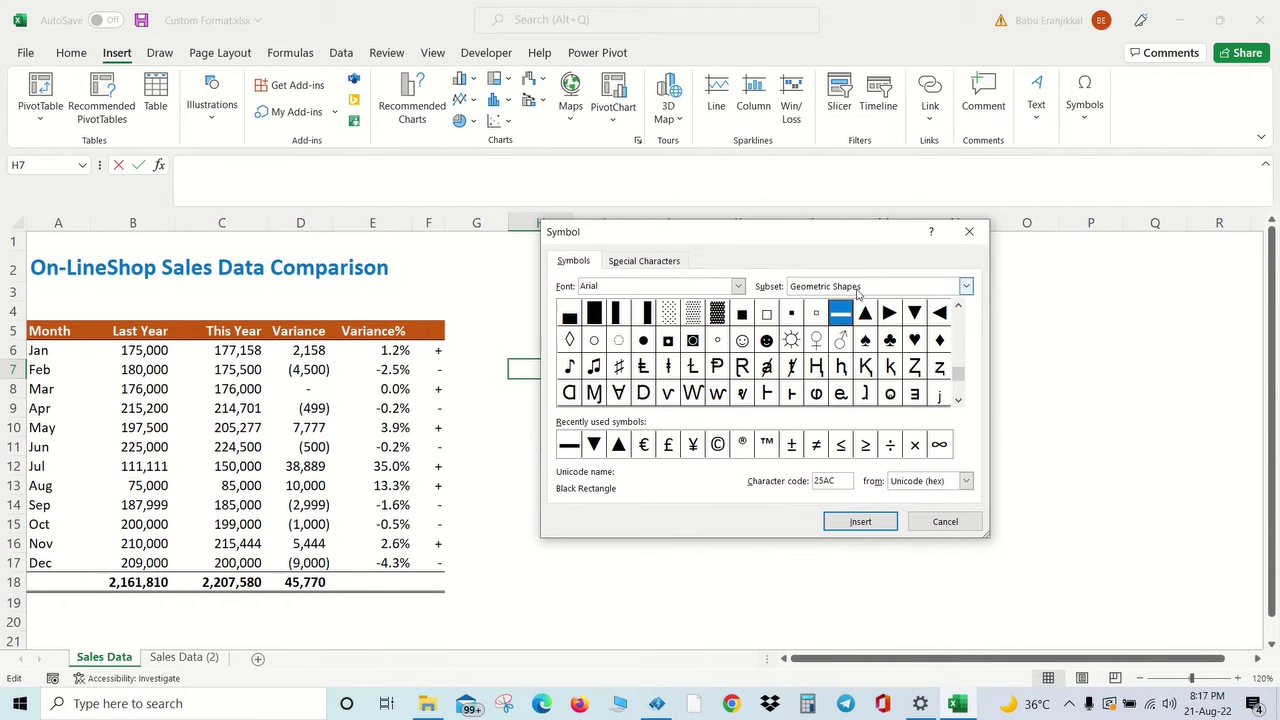
{"action": "left_click", "coordinate": [857, 288]}
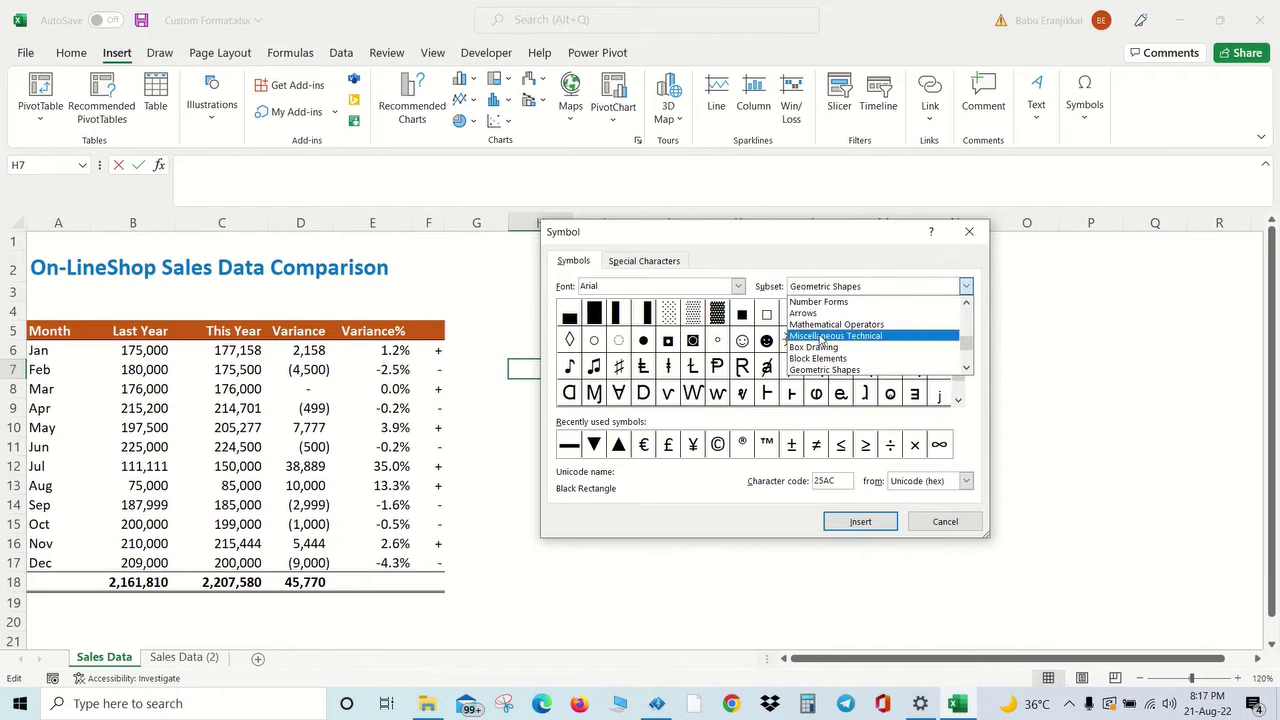
{"action": "left_click", "coordinate": [798, 372]}
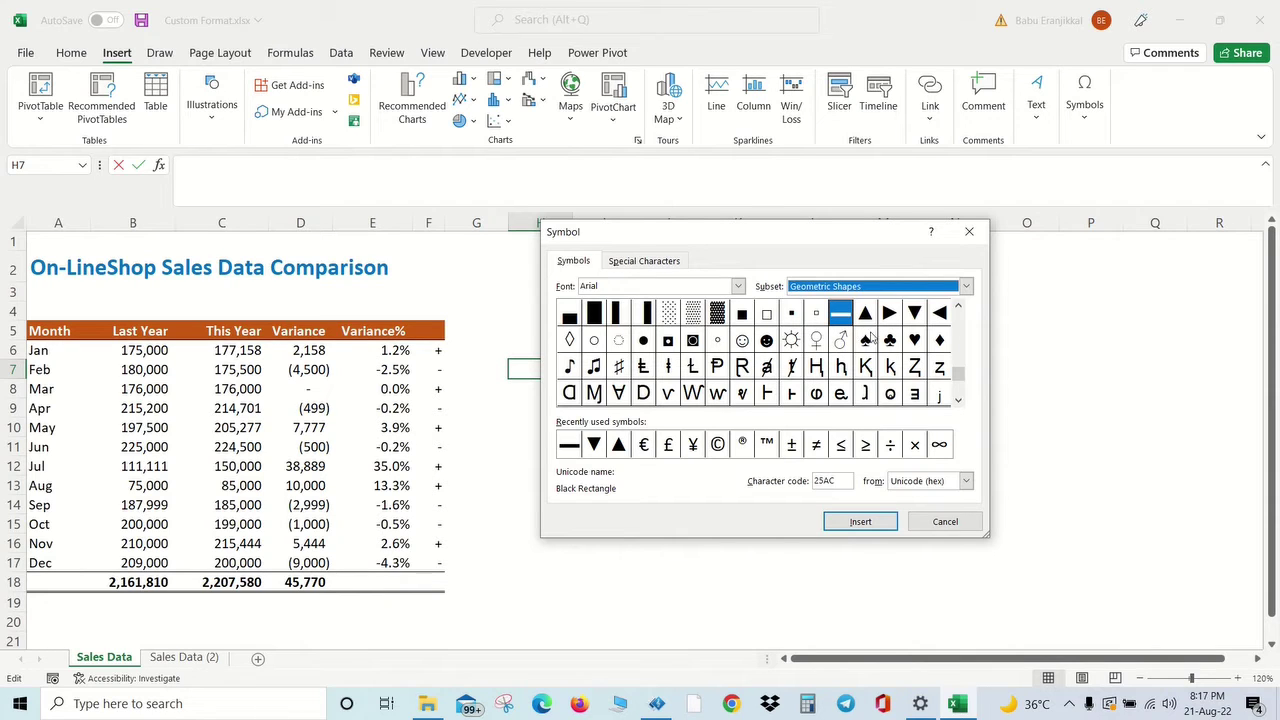
- Insert ▲, ▼ and ▬ into H7 and close the Symbol dialog
{"action": "left_click", "coordinate": [866, 318]}
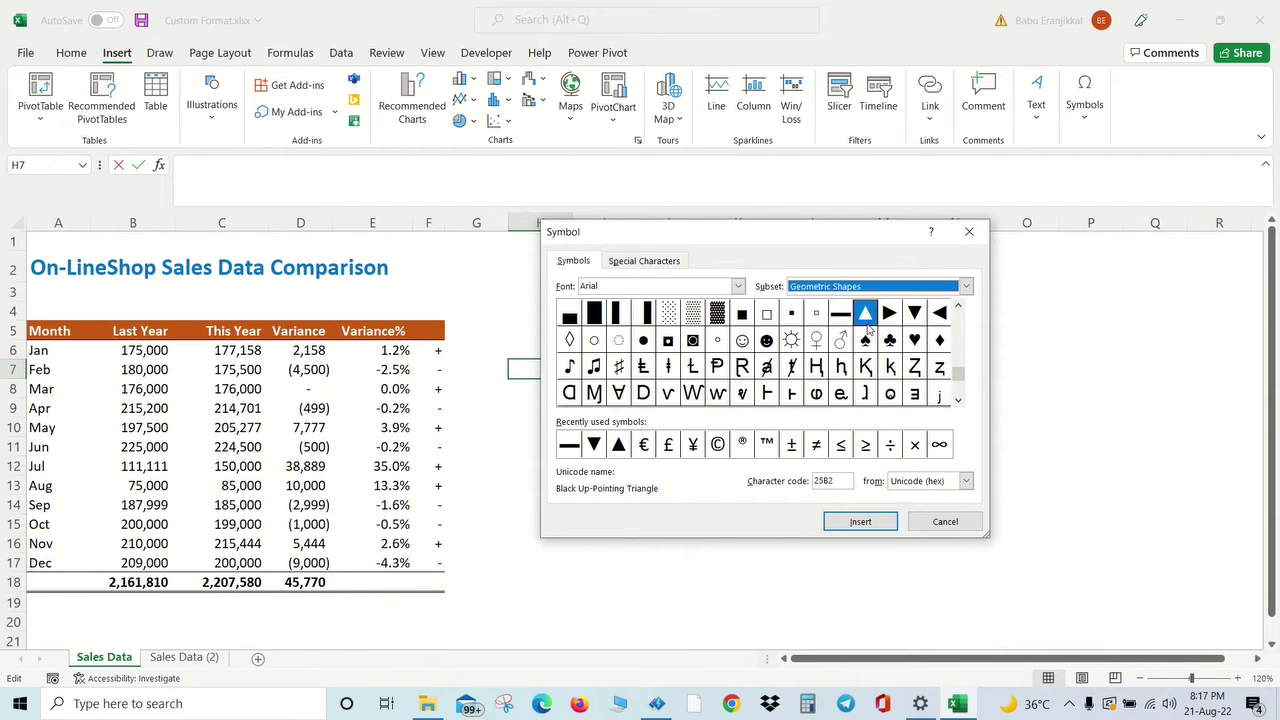
{"action": "left_click", "coordinate": [857, 523]}
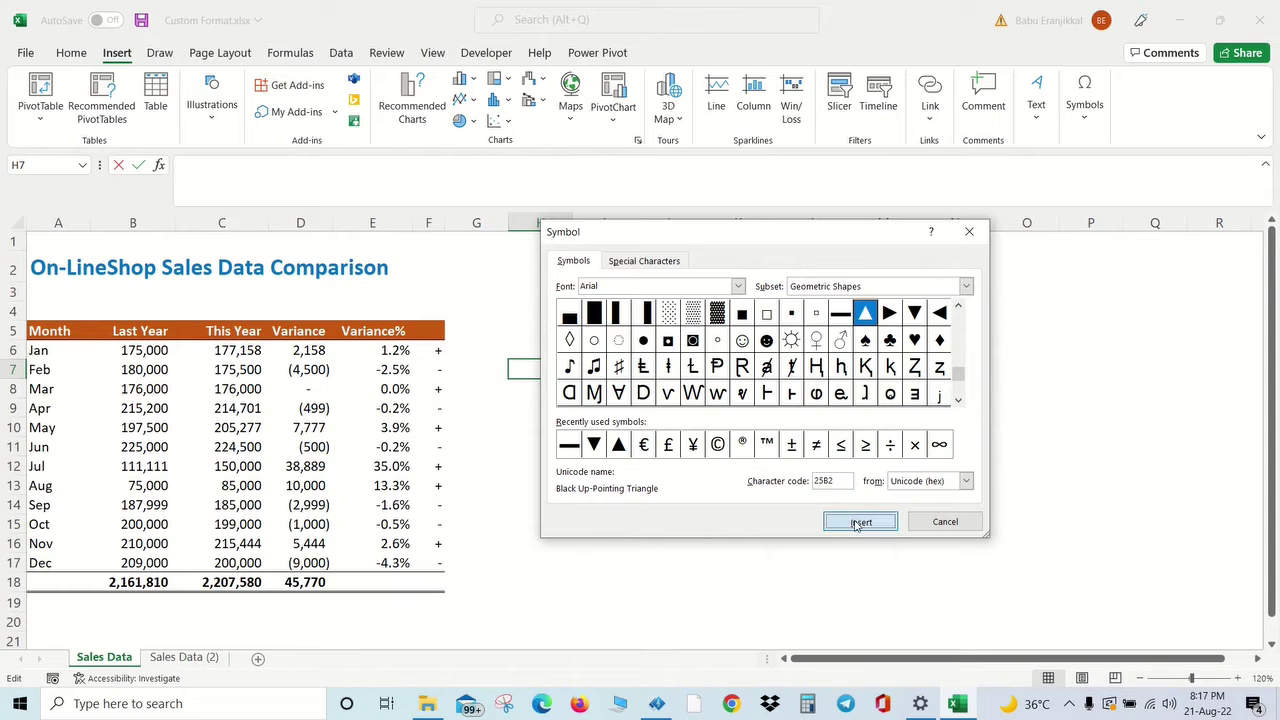
{"action": "left_click", "coordinate": [912, 316]}
{"action": "left_click", "coordinate": [866, 522]}
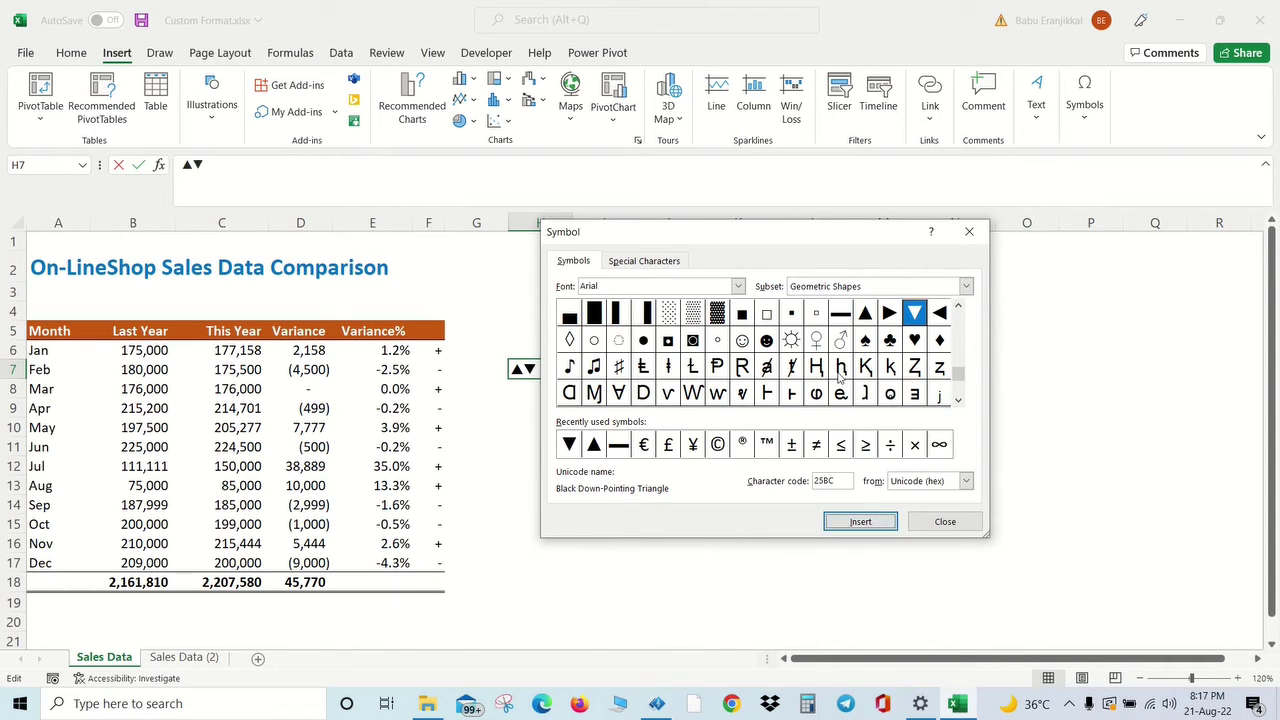
{"action": "left_click", "coordinate": [840, 314]}
{"action": "left_click", "coordinate": [849, 521]}
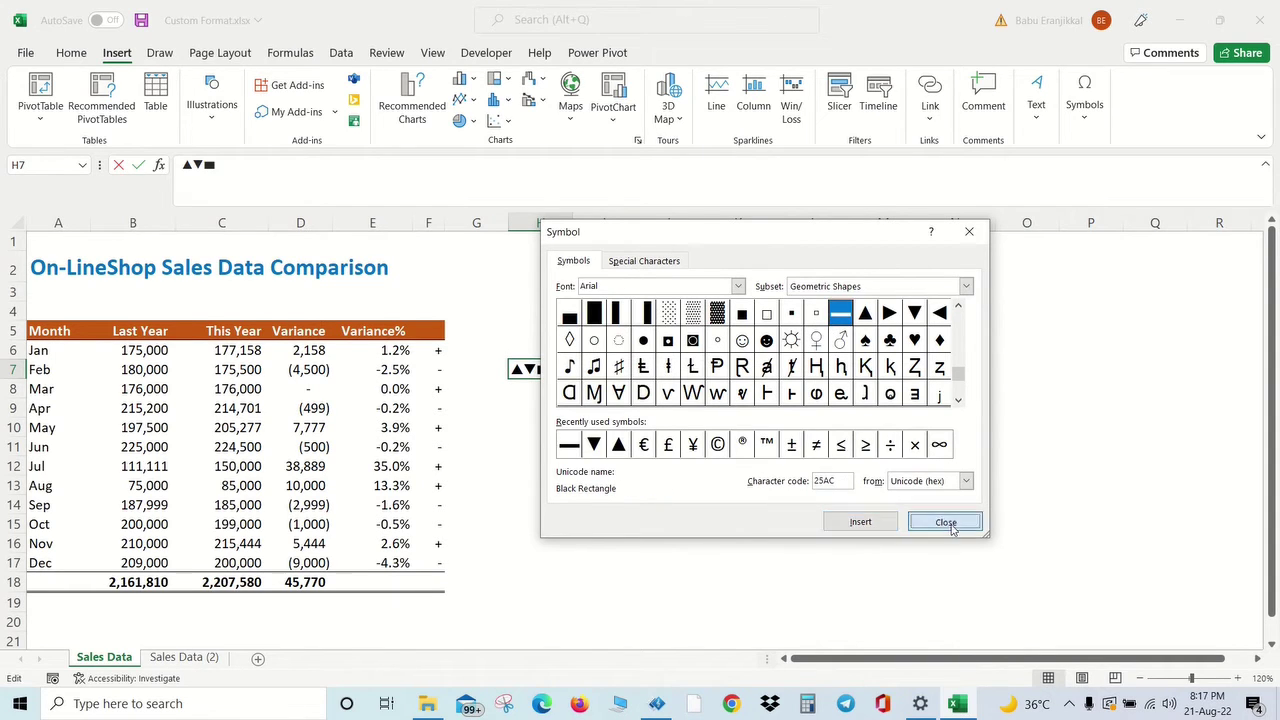
{"action": "left_click", "coordinate": [945, 521]}
{"action": "left_click", "coordinate": [620, 407]}
{"action": "left_click", "coordinate": [668, 427]}
{"action": "left_click", "coordinate": [565, 368]}
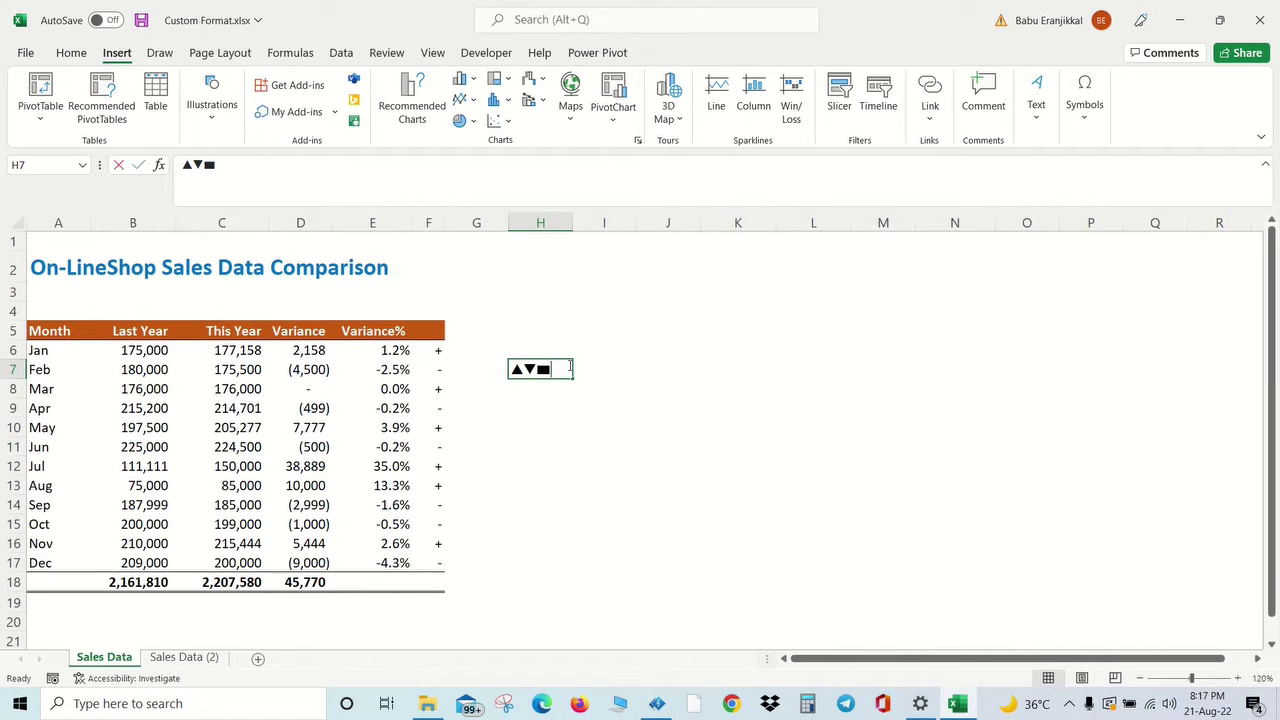
- Copy the three symbols ▲▼▬ from cell H7
{"action": "double_click", "coordinate": [568, 367]}
{"action": "left_click_drag", "start_coordinate": [552, 369], "coordinate": [508, 369]}
{"action": "right_click", "coordinate": [523, 375]}
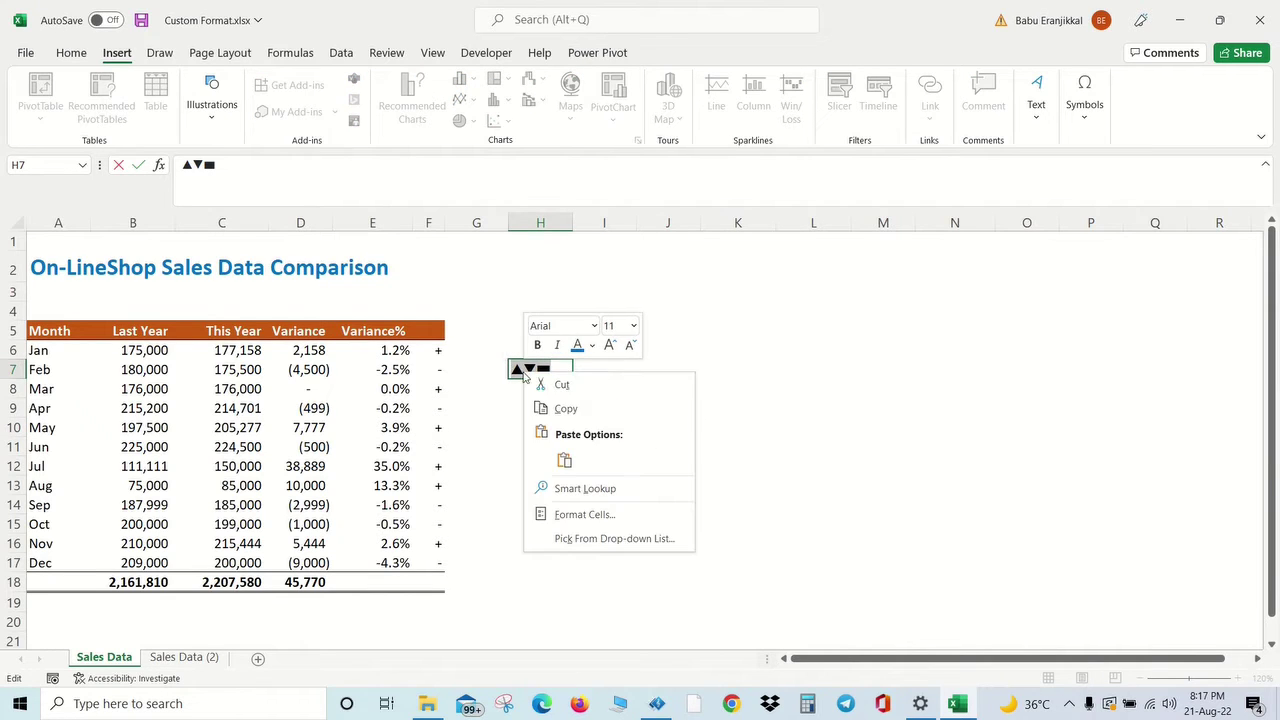
{"action": "left_click", "coordinate": [563, 409]}
{"action": "left_click", "coordinate": [470, 412]}
- Replace F6:F17's custom format with the pasted symbols separated by semicolons (▲;▼;▬)
{"action": "left_click_drag", "start_coordinate": [438, 352], "coordinate": [438, 565]}
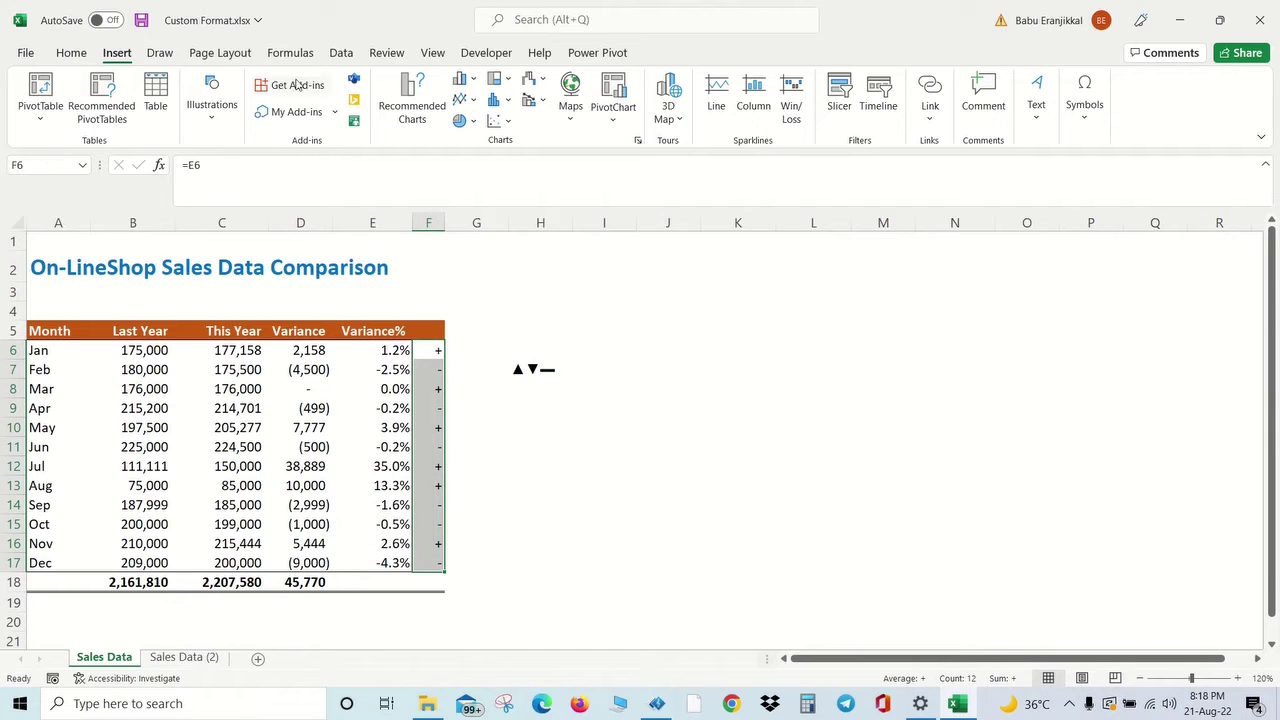
{"action": "left_click", "coordinate": [71, 52]}
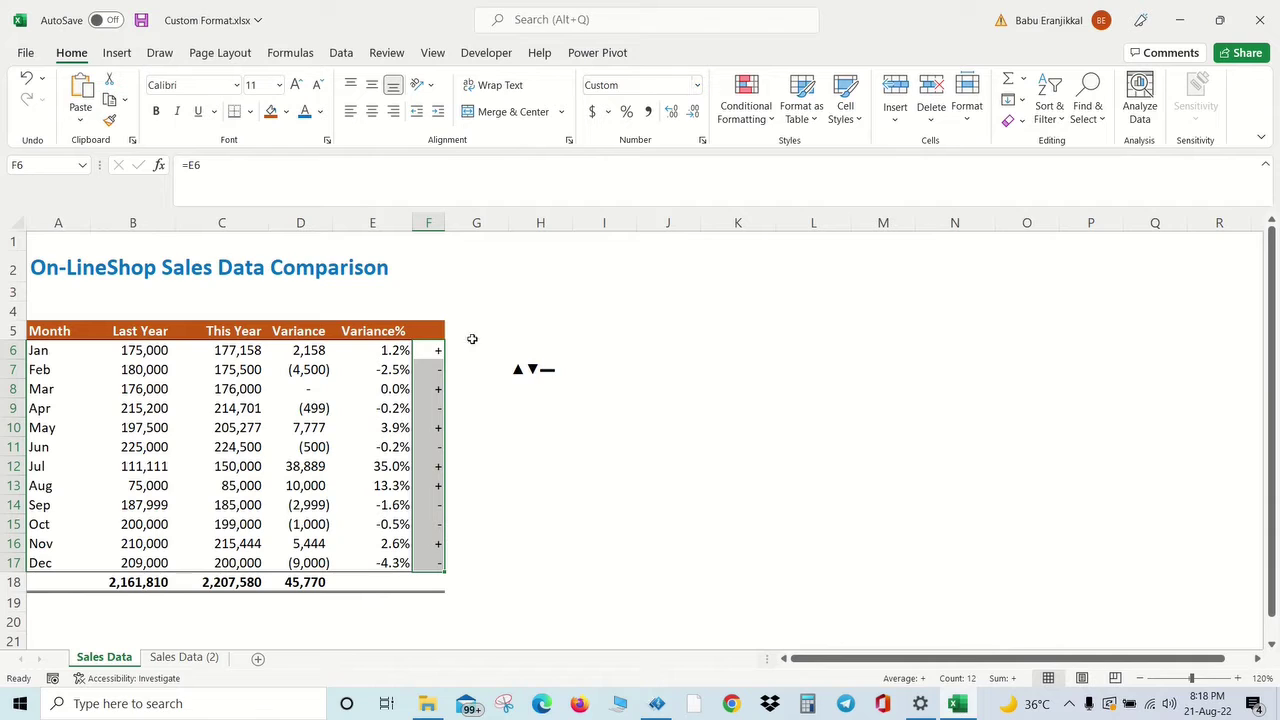
{"action": "right_click", "coordinate": [441, 422]}
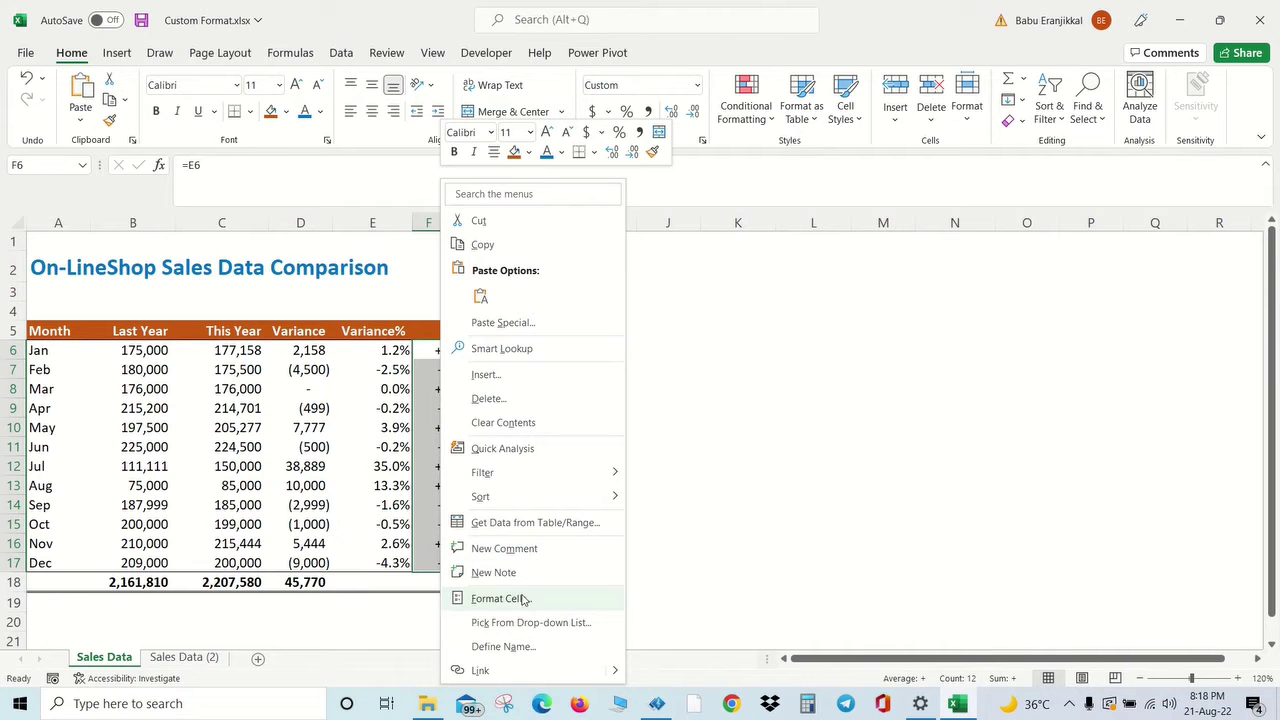
{"action": "left_click", "coordinate": [523, 598]}
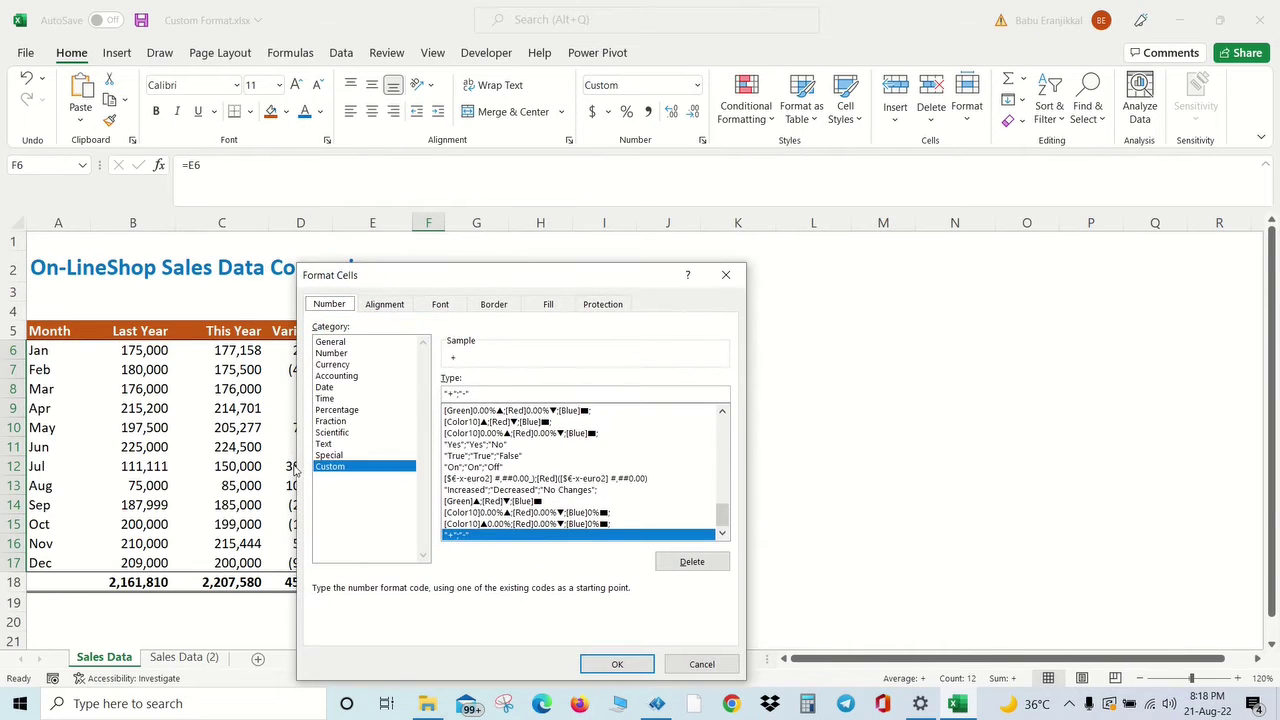
{"action": "left_click_drag", "start_coordinate": [491, 396], "coordinate": [293, 396]}
{"action": "key", "text": "BackSpace"}
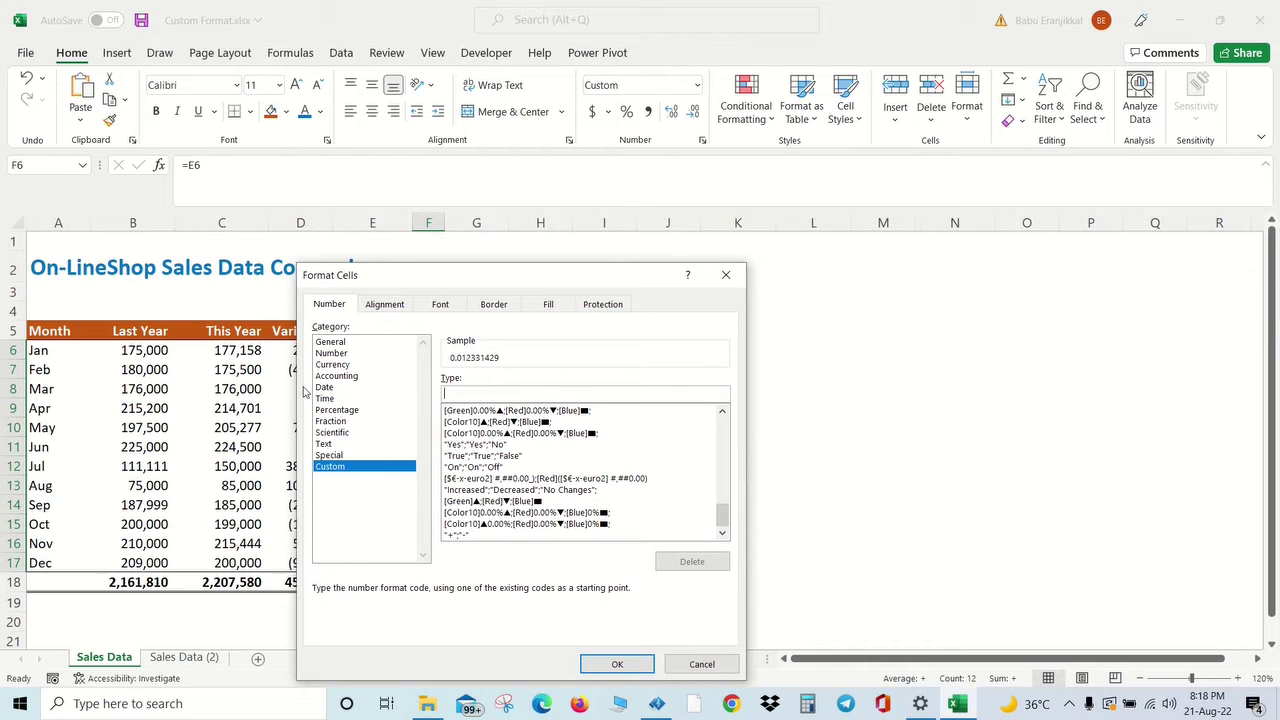
{"action": "key", "text": "ctrl+v"}
{"action": "type", "text": ";"}
{"action": "left_click", "coordinate": [617, 664]}
{"action": "left_click", "coordinate": [465, 388]}
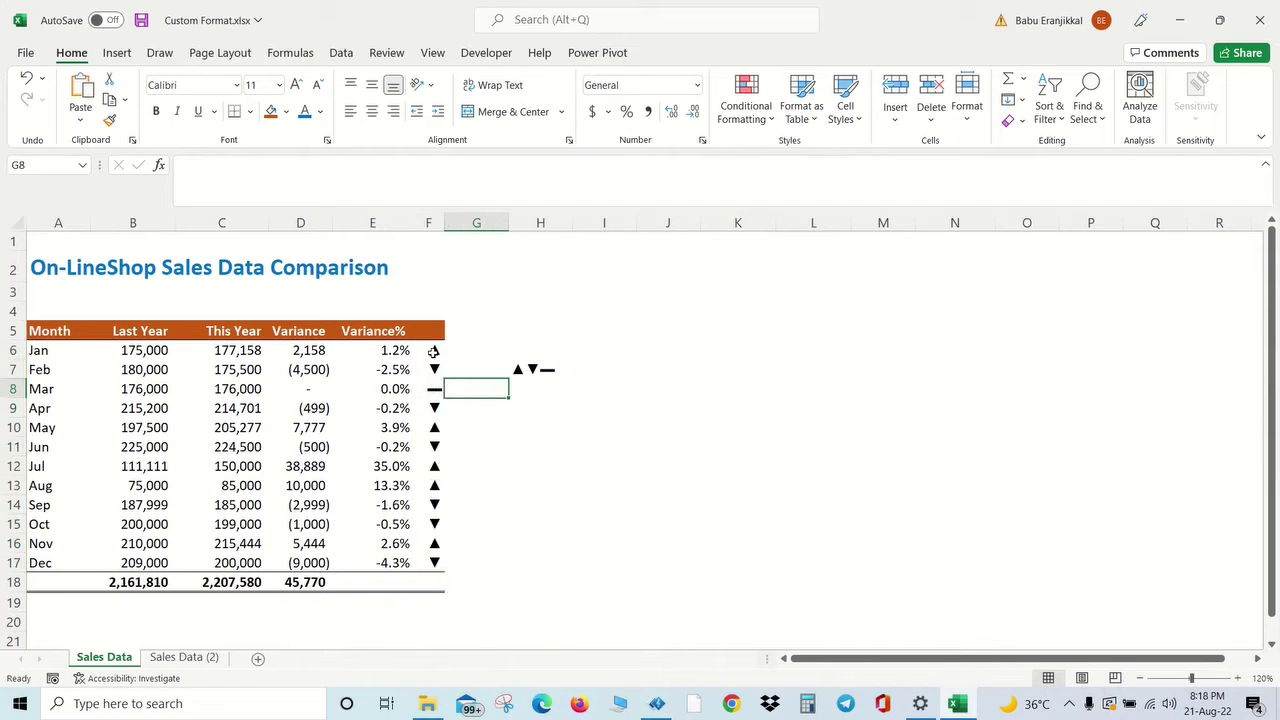
{"action": "left_click", "coordinate": [432, 356]}
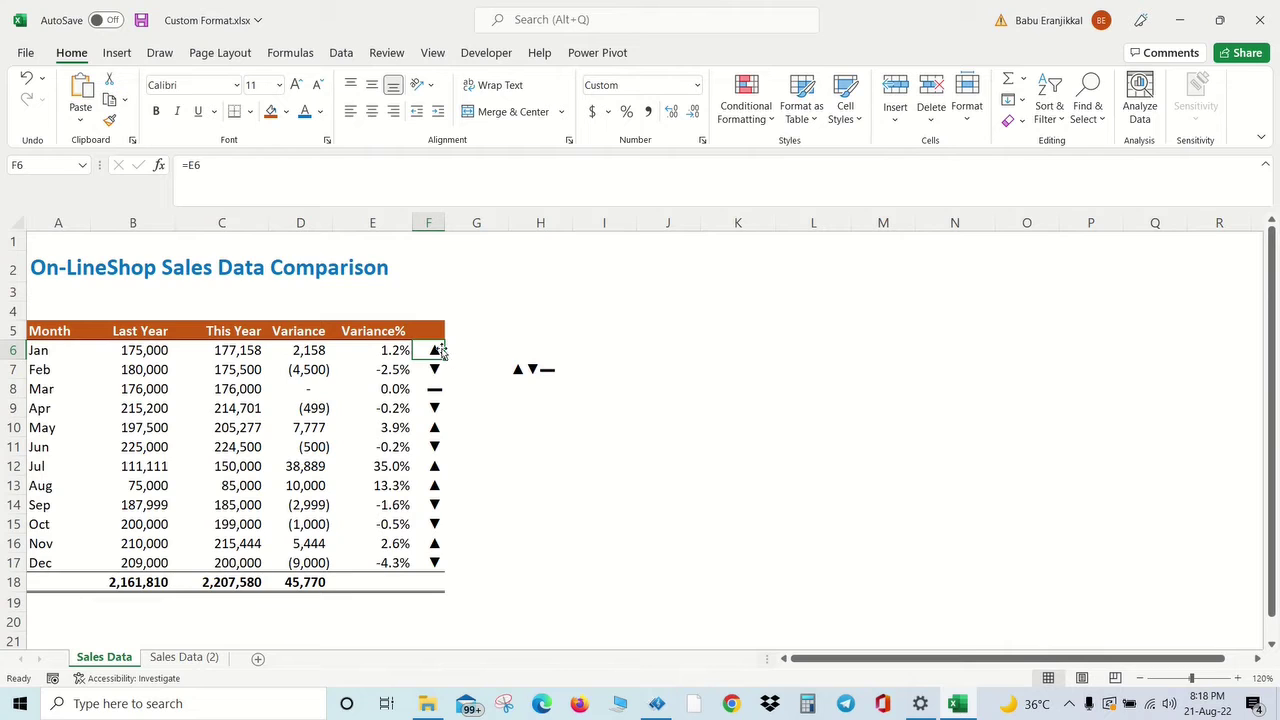
- Change F6:F17's custom format code to [green]▲;[red]▼;[blue]■
{"action": "left_click_drag", "start_coordinate": [431, 350], "coordinate": [440, 568]}
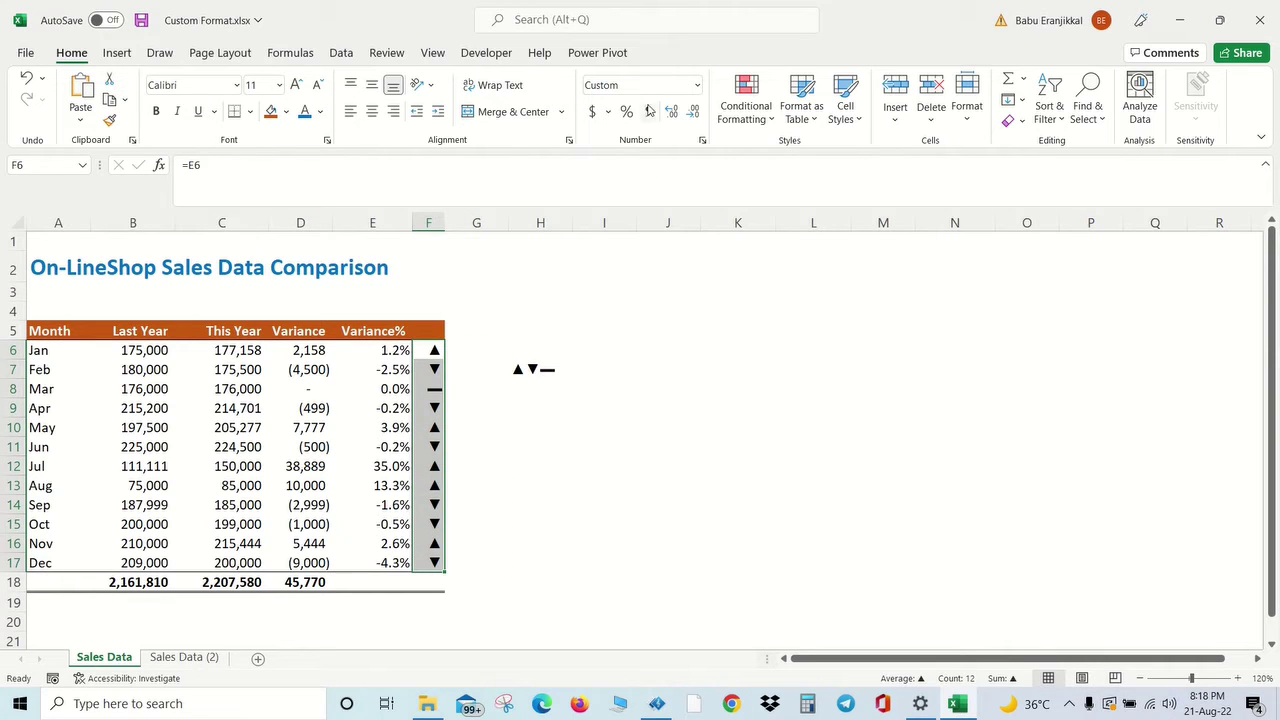
{"action": "left_click", "coordinate": [697, 85]}
{"action": "left_click", "coordinate": [650, 509]}
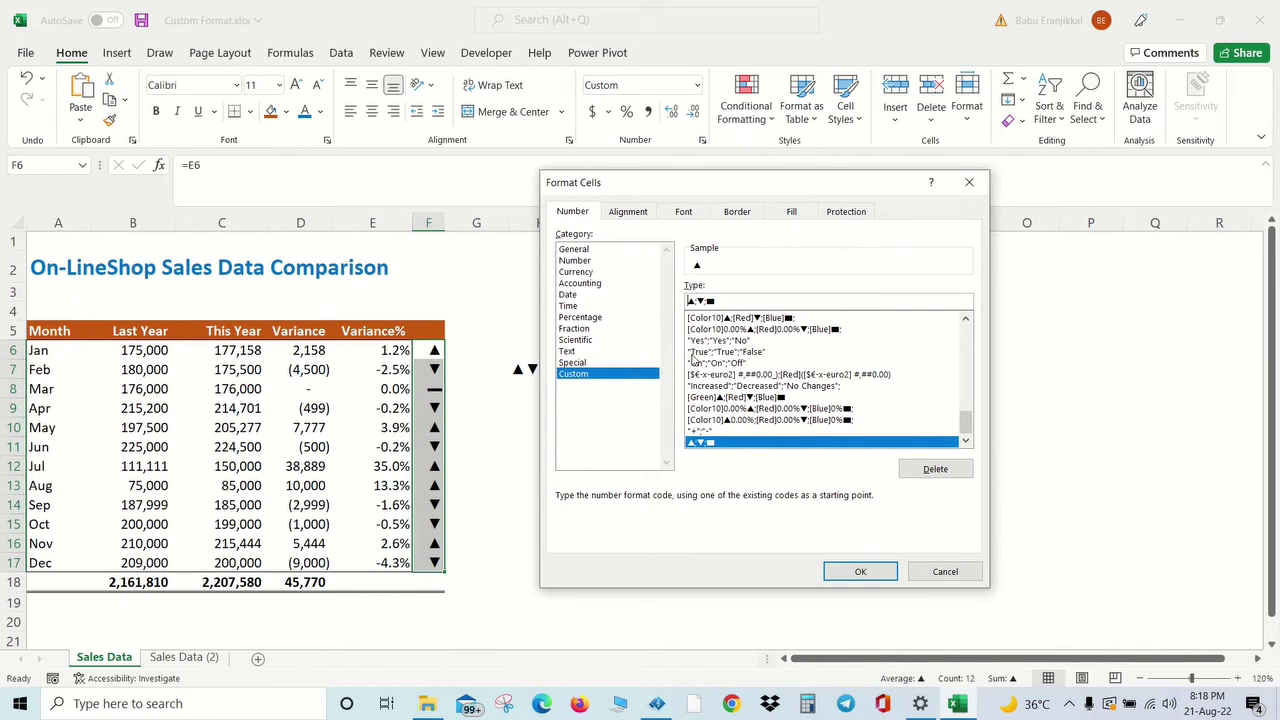
{"action": "key", "text": "shift+Tab"}
{"action": "type", "text": "[green]▲;["}
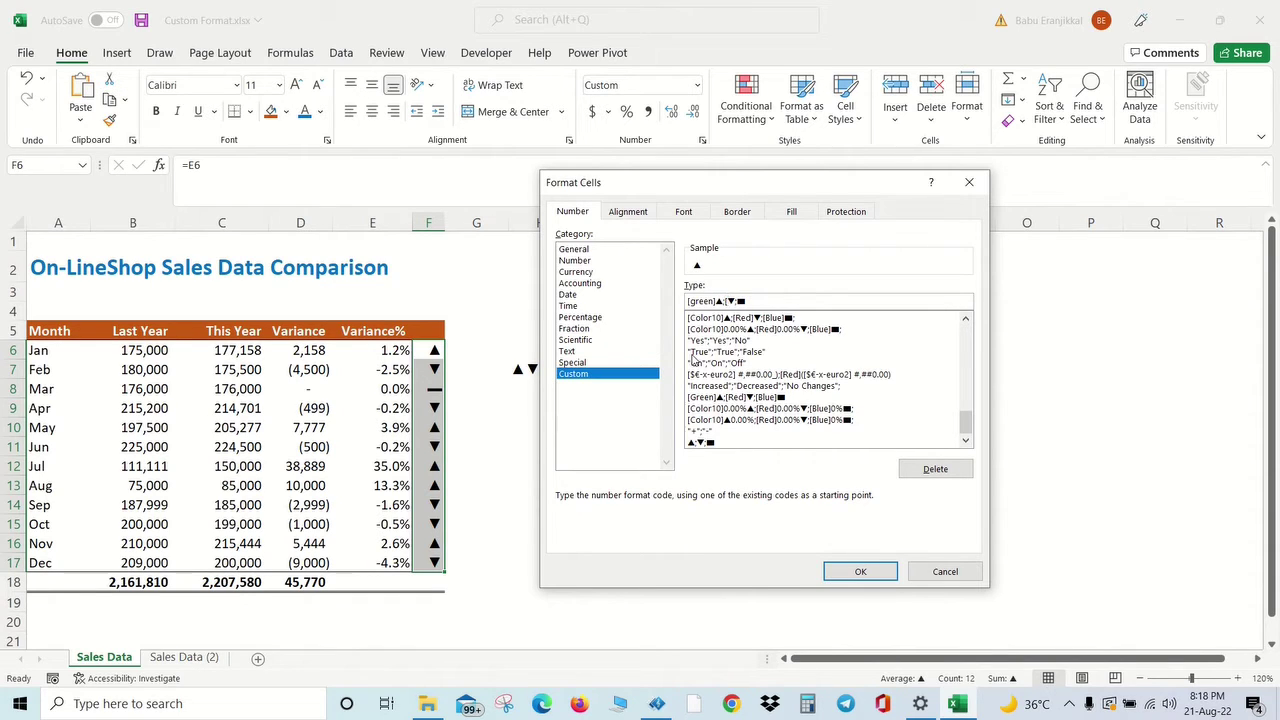
{"action": "type", "text": "red]▼;[bl"}
{"action": "type", "text": "ue"}
{"action": "left_click", "coordinate": [864, 575]}
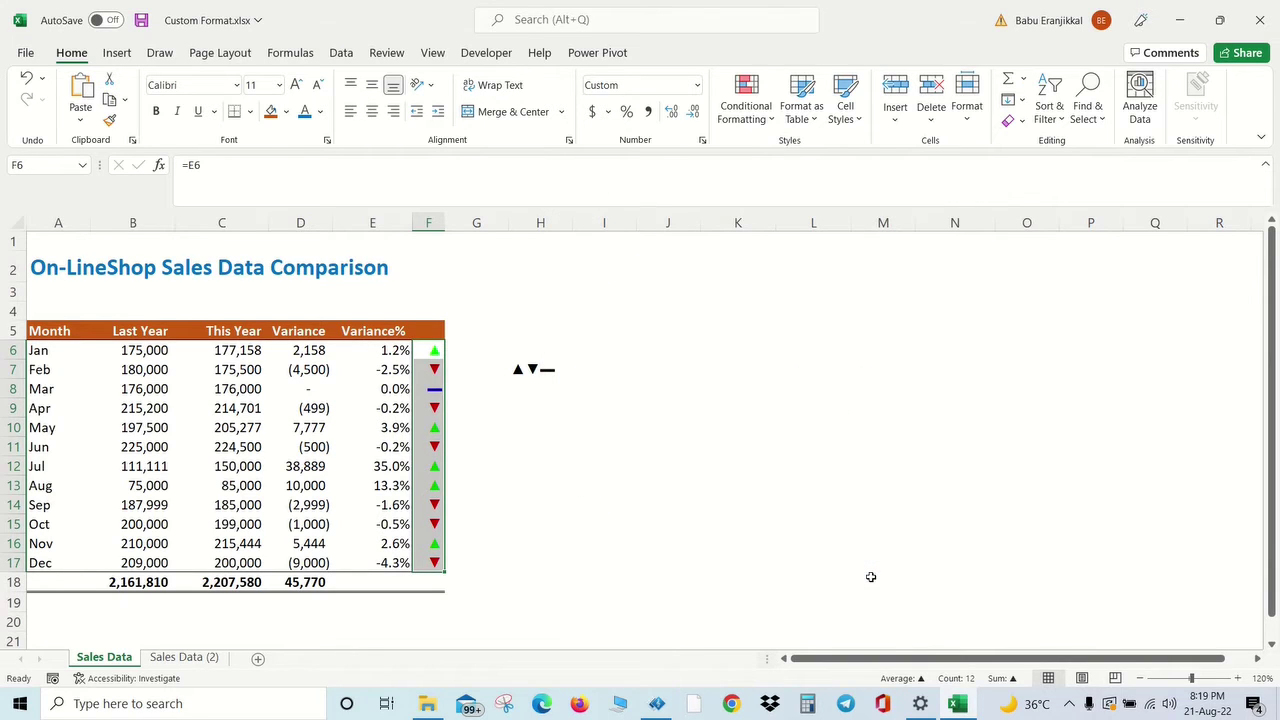
{"action": "left_click", "coordinate": [723, 462]}
{"action": "left_click_drag", "start_coordinate": [505, 332], "coordinate": [566, 423]}
- Delete the loose helper symbols beside the table in G5:H10
{"action": "key", "text": "Delete"}
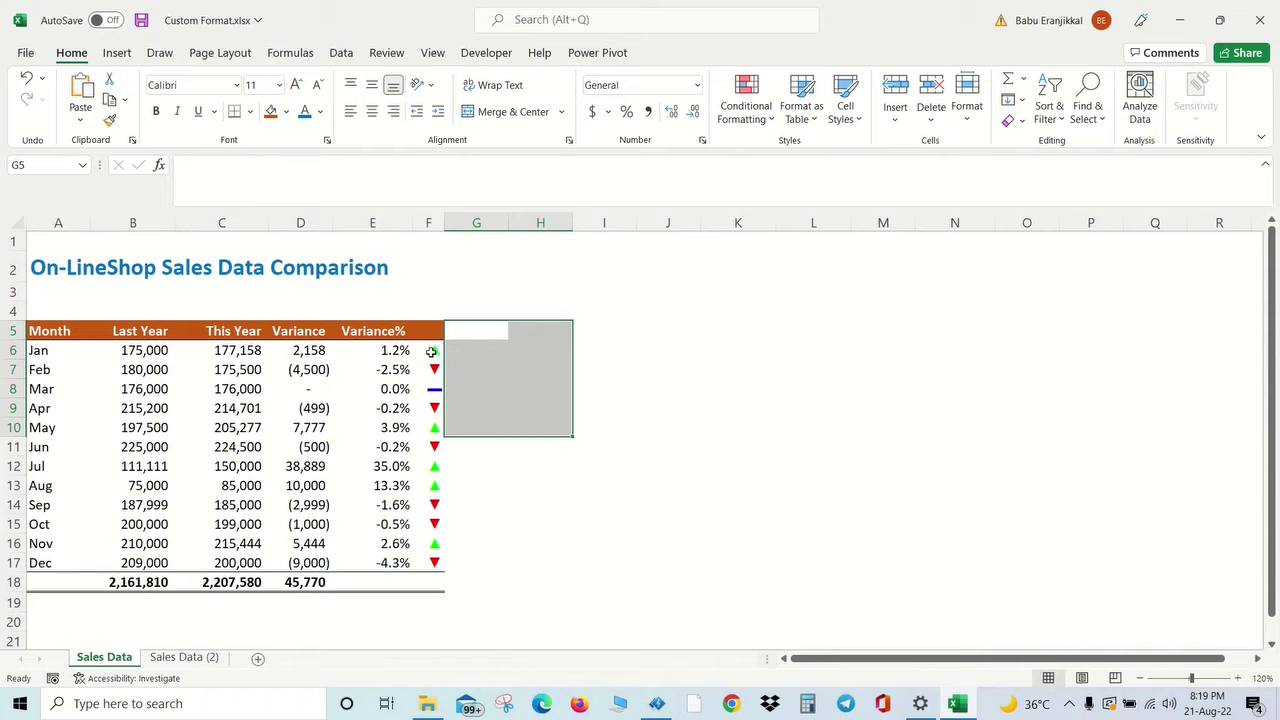
{"action": "left_click", "coordinate": [434, 353]}
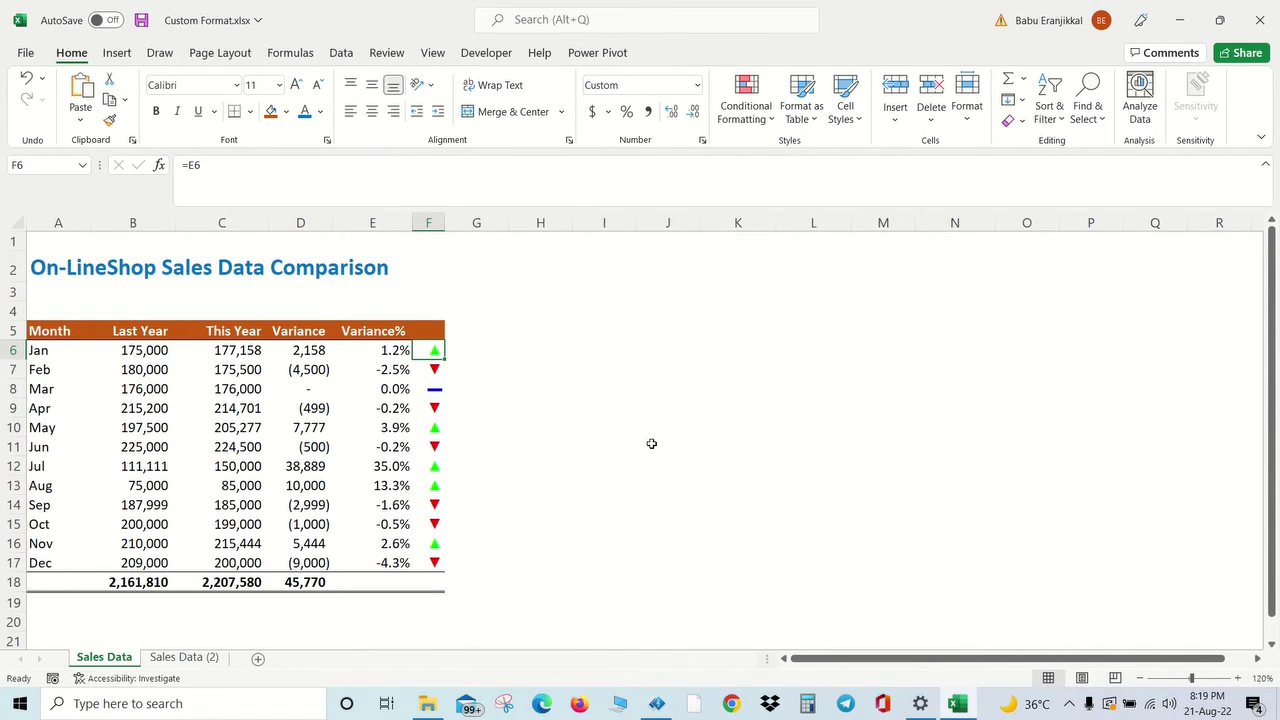
{"action": "scroll", "coordinate": [651, 443], "scroll_direction": "down", "scroll_amount": 2}
{"action": "scroll", "coordinate": [651, 443], "scroll_direction": "down", "scroll_amount": 4}
{"action": "scroll", "coordinate": [643, 443], "scroll_direction": "down", "scroll_amount": 5}
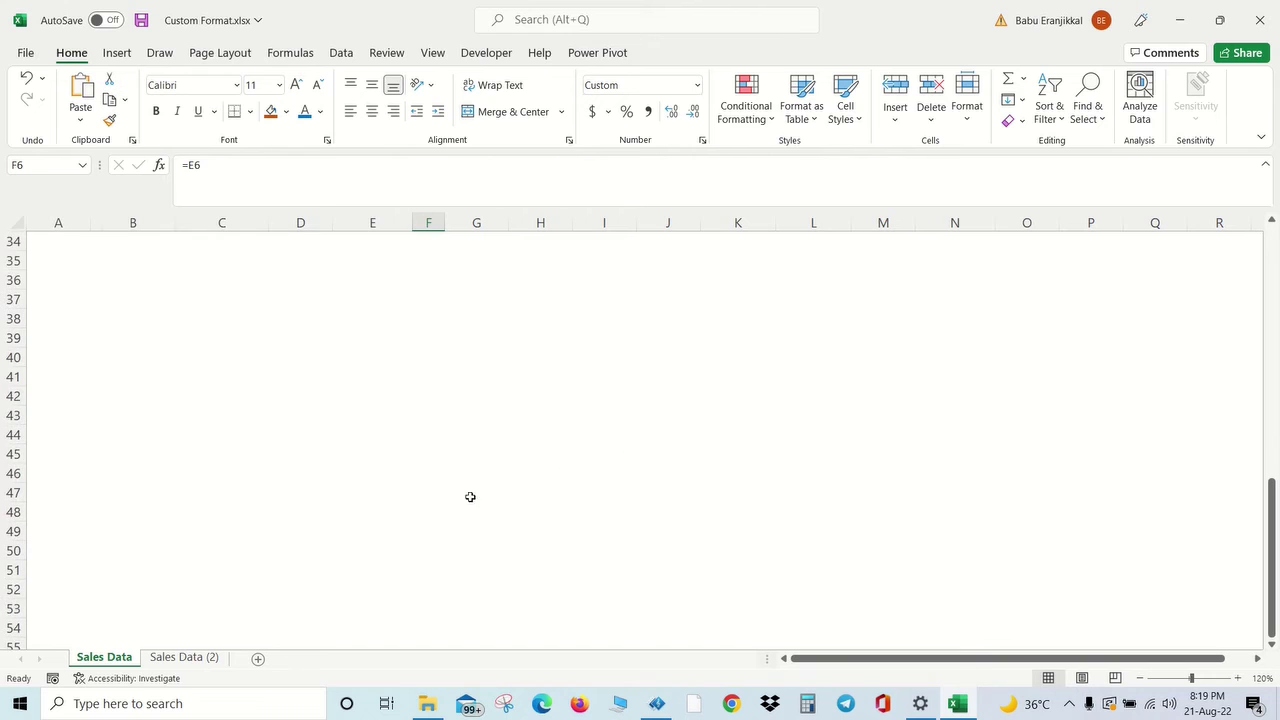
- On Sales Data (2), follow the ColorIndex documentation link in A27
{"action": "left_click", "coordinate": [170, 657]}
{"action": "scroll", "coordinate": [154, 552], "scroll_direction": "down", "scroll_amount": 4}
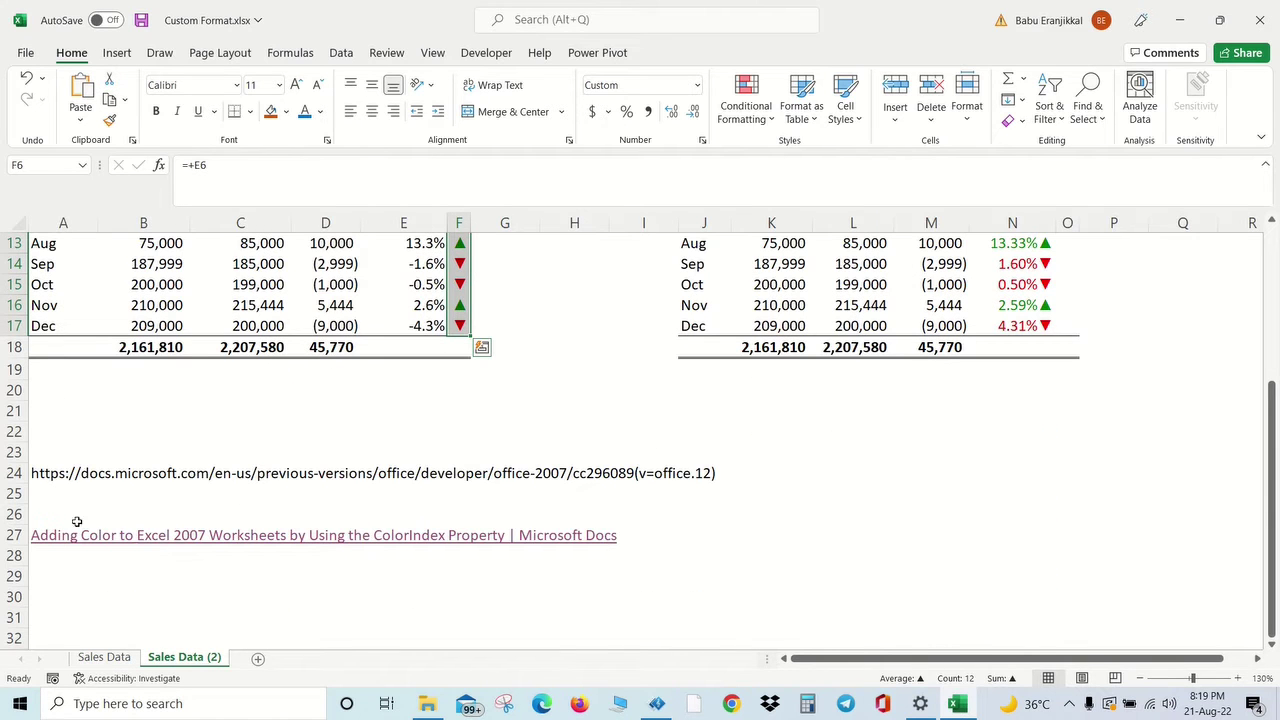
{"action": "left_click", "coordinate": [46, 476]}
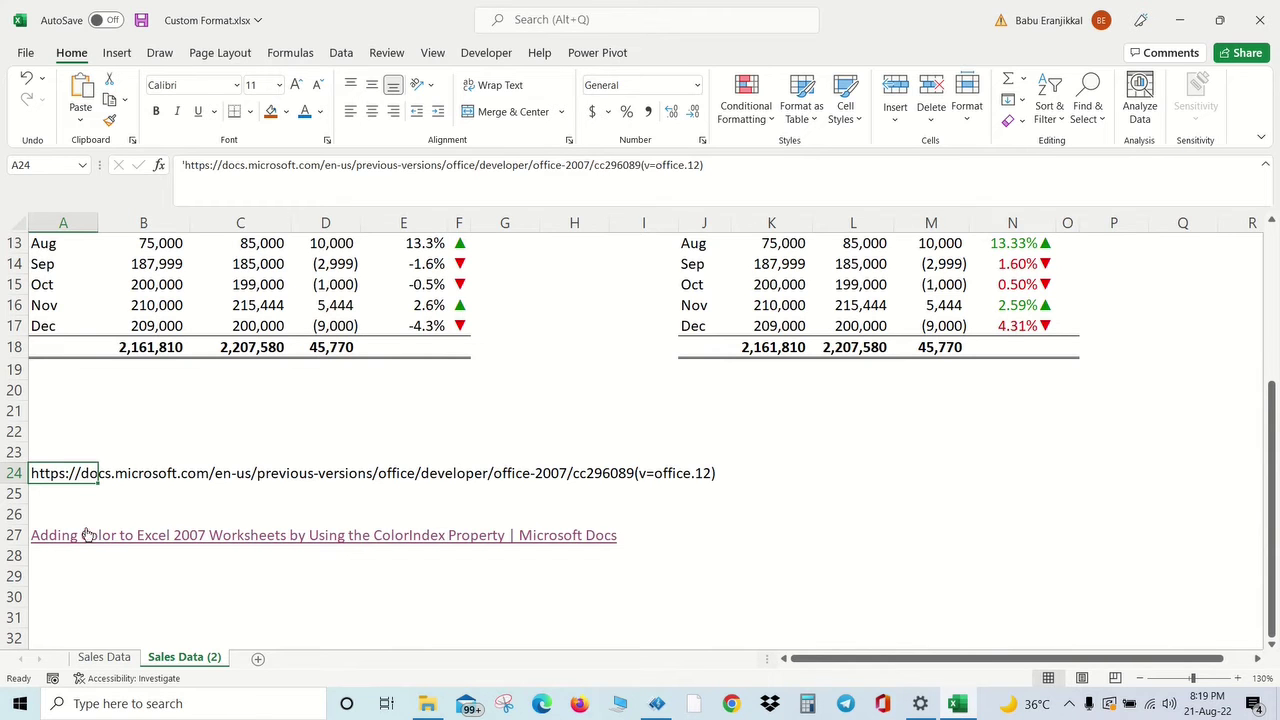
{"action": "left_click", "coordinate": [38, 536]}
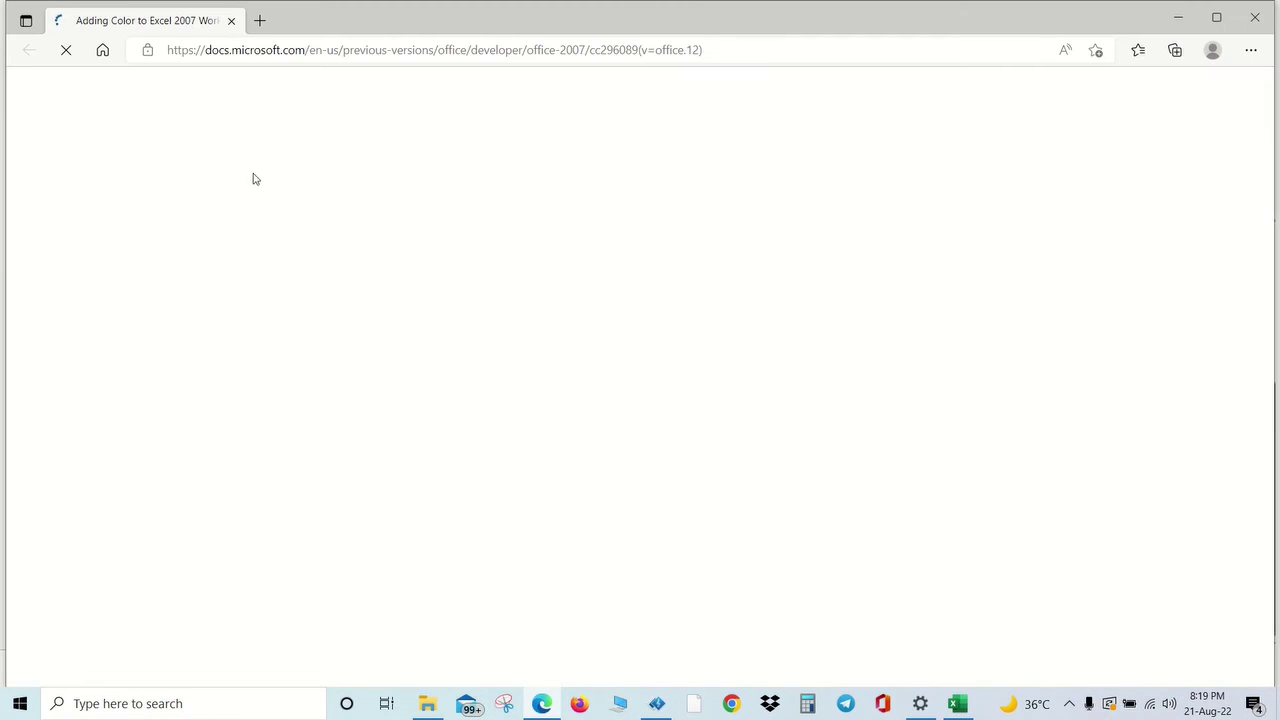
- Scroll the ColorIndex article to its 0–56 colour table, then minimize Edge
{"action": "scroll", "coordinate": [749, 470], "scroll_direction": "down", "scroll_amount": 3}
{"action": "scroll", "coordinate": [749, 460], "scroll_direction": "down", "scroll_amount": 4}
{"action": "scroll", "coordinate": [749, 455], "scroll_direction": "down", "scroll_amount": 3}
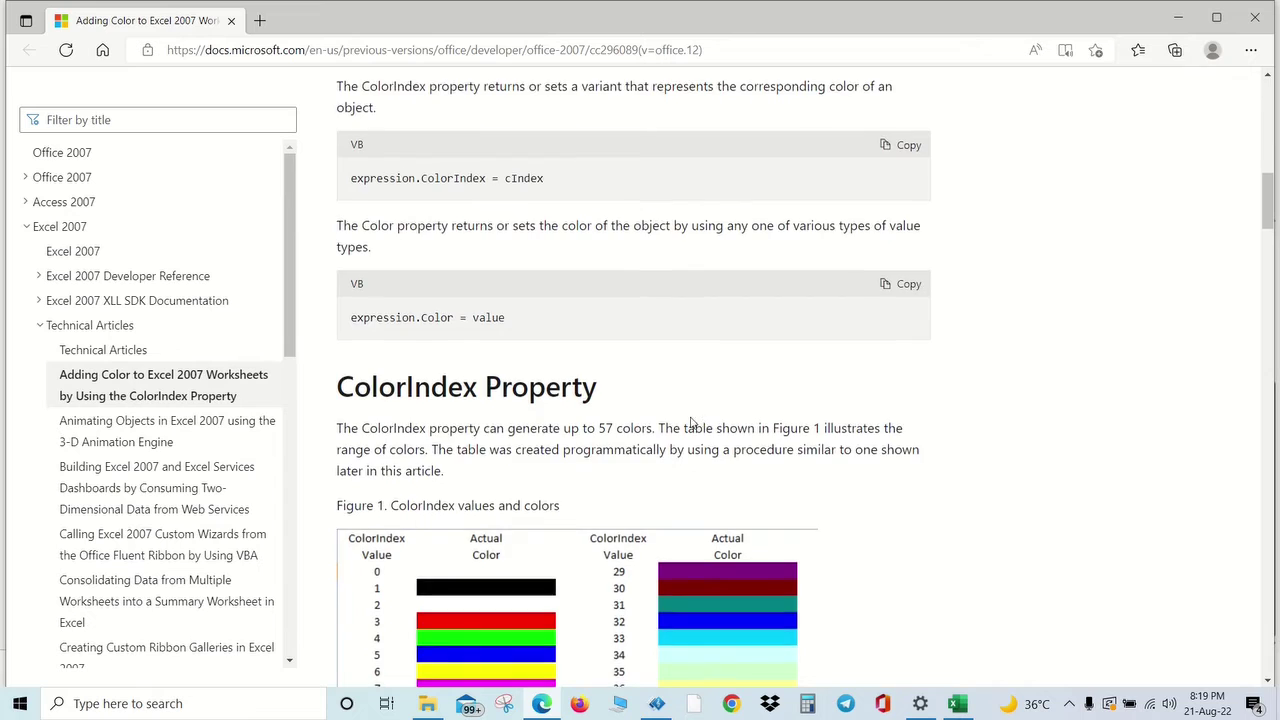
{"action": "scroll", "coordinate": [700, 430], "scroll_direction": "down", "scroll_amount": 3}
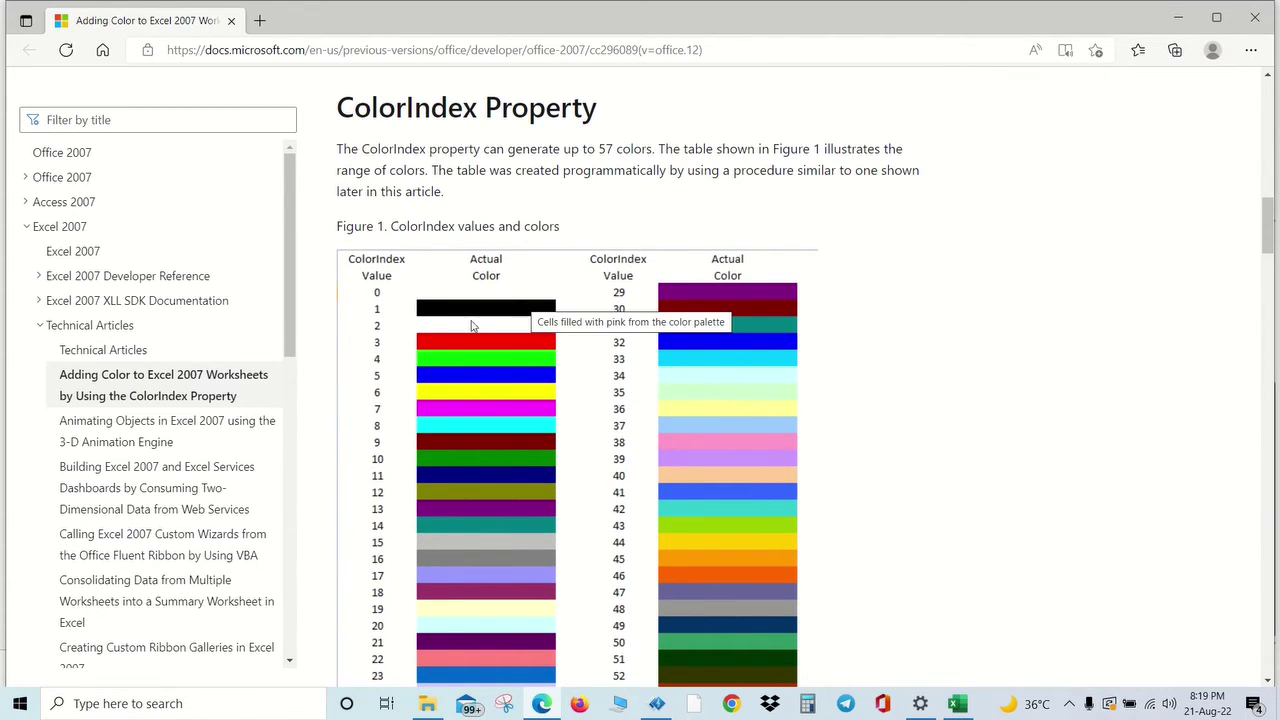
{"action": "scroll", "coordinate": [437, 383], "scroll_direction": "down", "scroll_amount": 3}
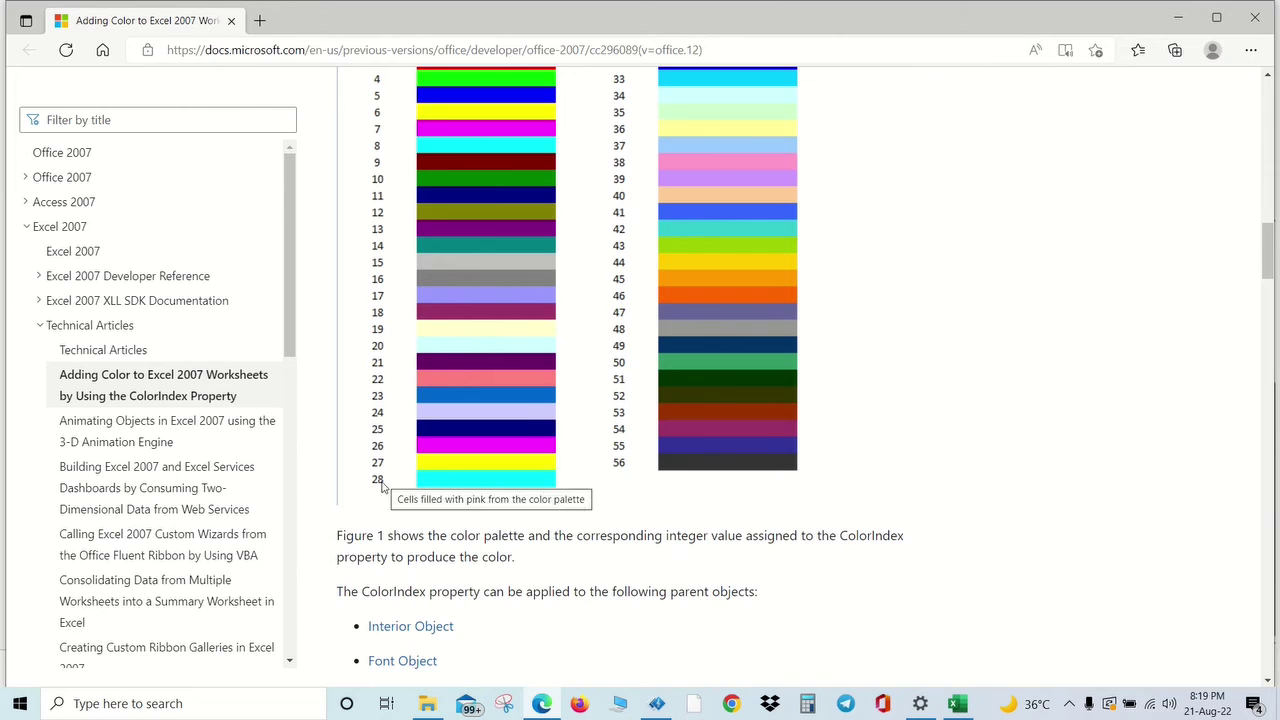
{"action": "scroll", "coordinate": [694, 391], "scroll_direction": "up", "scroll_amount": 2}
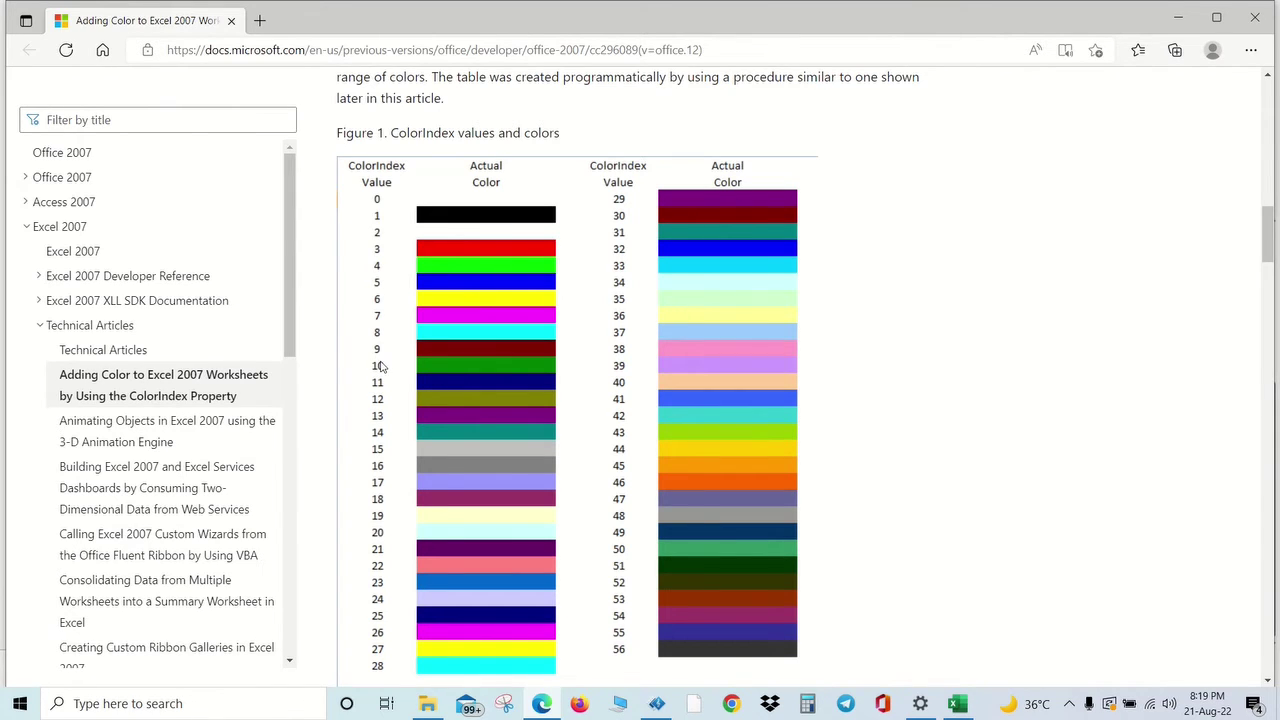
{"action": "left_click", "coordinate": [1178, 18]}
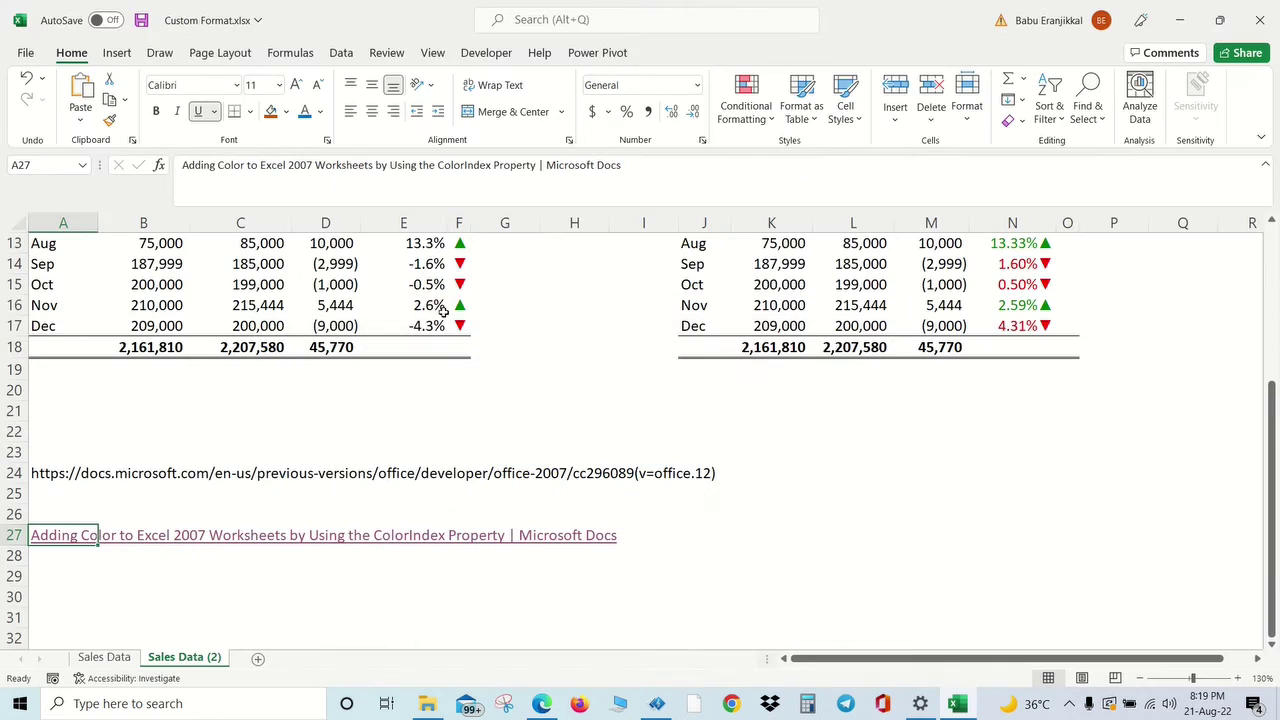
- Return to Sales Data and bring up the custom number format for F6:F17
{"action": "scroll", "coordinate": [443, 312], "scroll_direction": "up", "scroll_amount": 4}
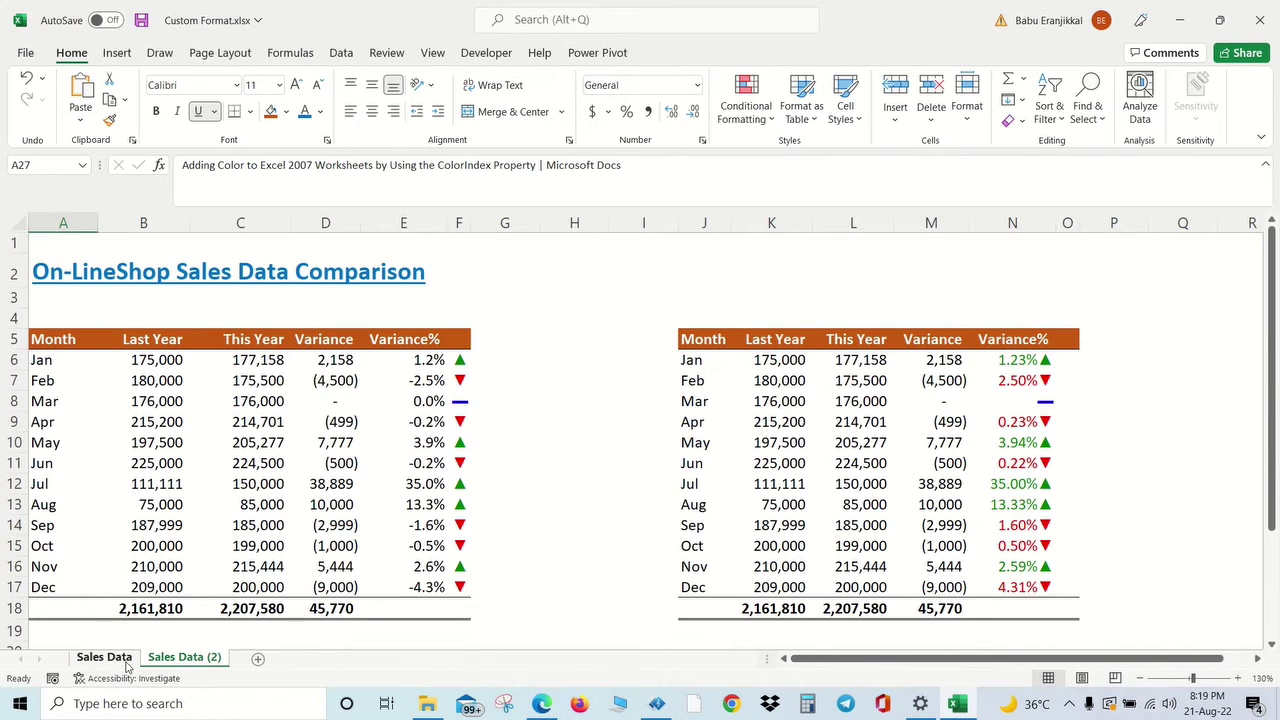
{"action": "left_click", "coordinate": [127, 664]}
{"action": "scroll", "coordinate": [420, 400], "scroll_direction": "up", "scroll_amount": 4}
{"action": "scroll", "coordinate": [467, 357], "scroll_direction": "up", "scroll_amount": 6}
{"action": "scroll", "coordinate": [455, 350], "scroll_direction": "up", "scroll_amount": 2}
{"action": "left_click_drag", "start_coordinate": [438, 343], "coordinate": [435, 566]}
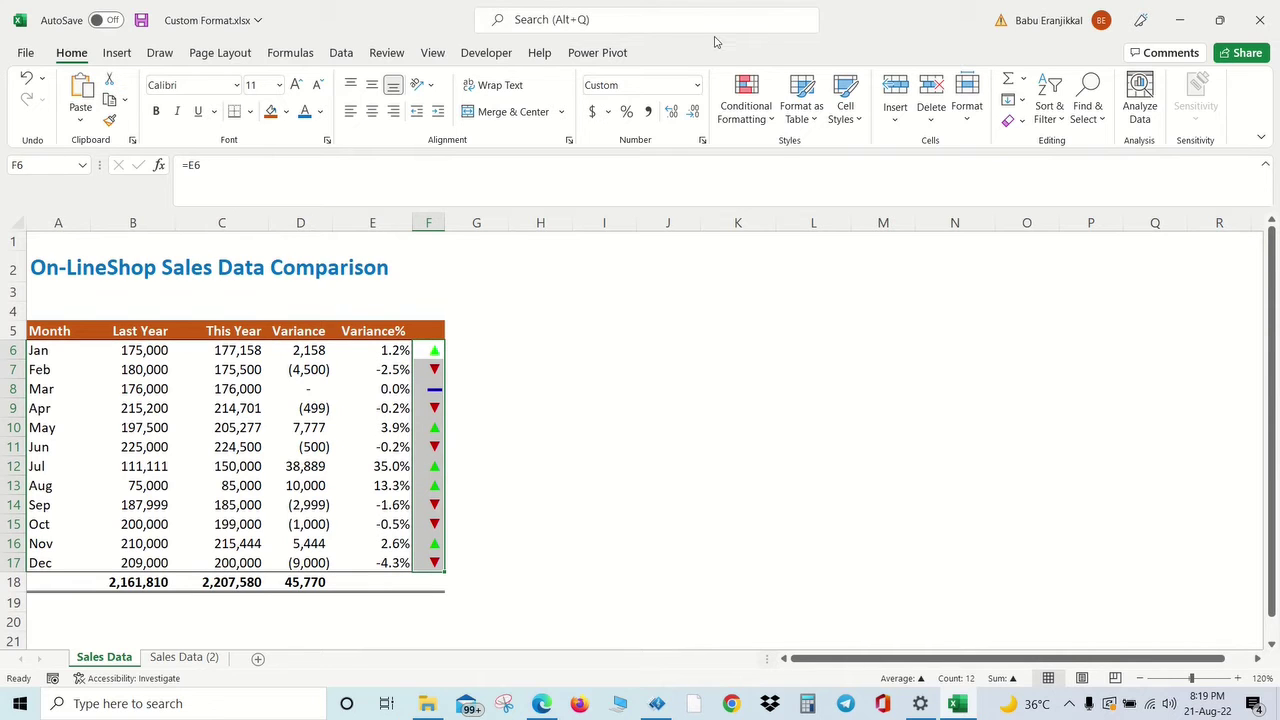
{"action": "left_click", "coordinate": [697, 85]}
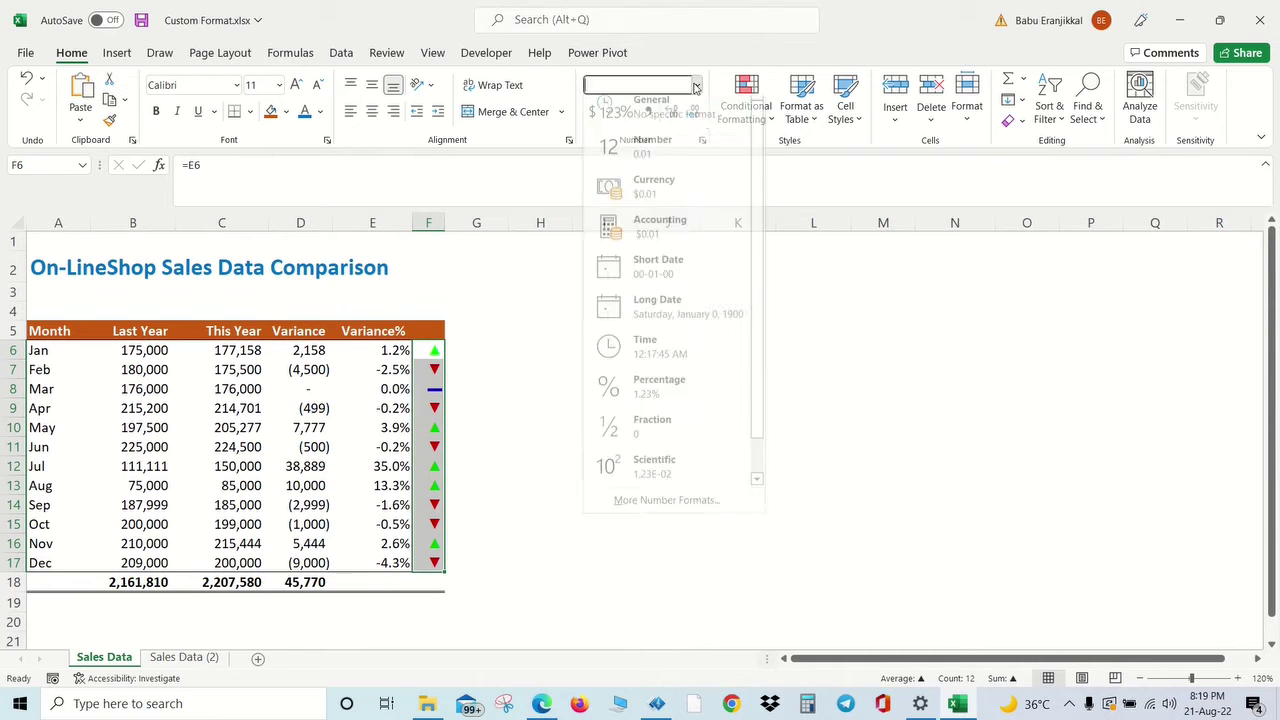
{"action": "left_click", "coordinate": [668, 510]}
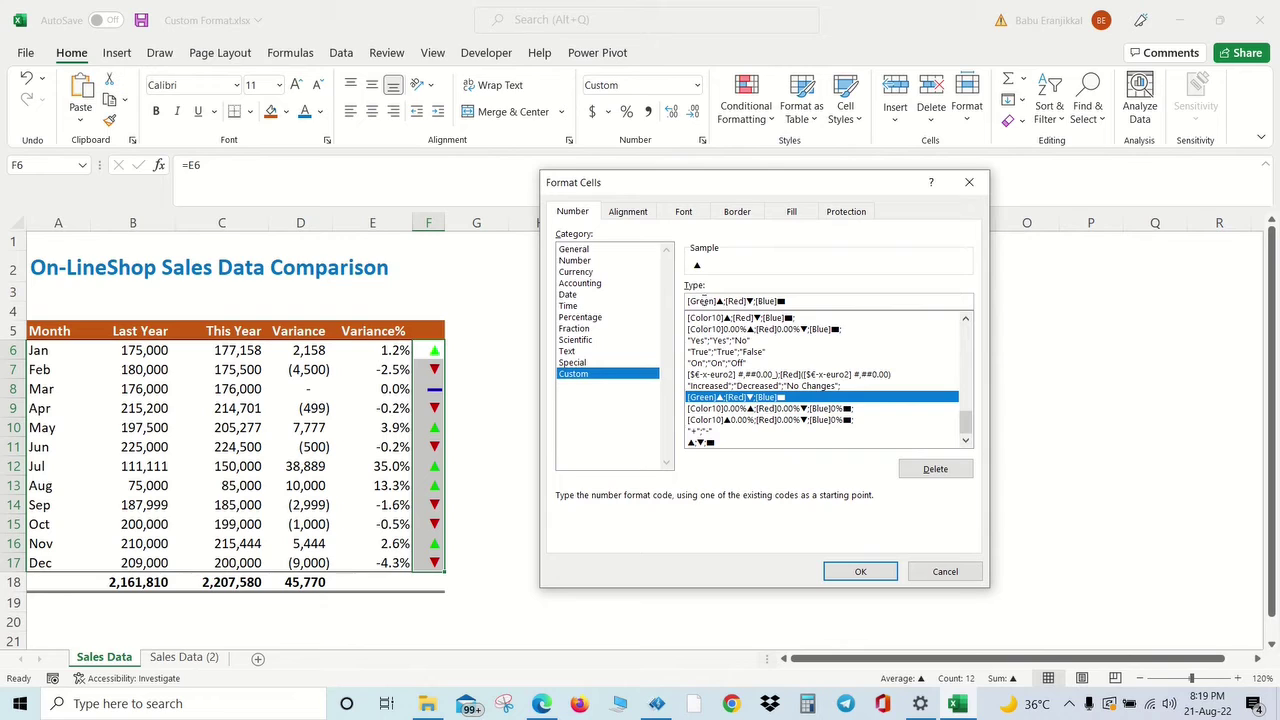
- Replace [Green] with [Color10] in the format code and apply it
{"action": "left_click", "coordinate": [719, 302]}
{"action": "key", "text": "BackSpace"}
{"action": "key", "text": "BackSpace"}
{"action": "key", "text": "BackSpace"}
{"action": "key", "text": "BackSpace"}
{"action": "key", "text": "BackSpace"}
{"action": "key", "text": "BackSpace"}
{"action": "key", "text": "BackSpace"}
{"action": "type", "text": "10"}
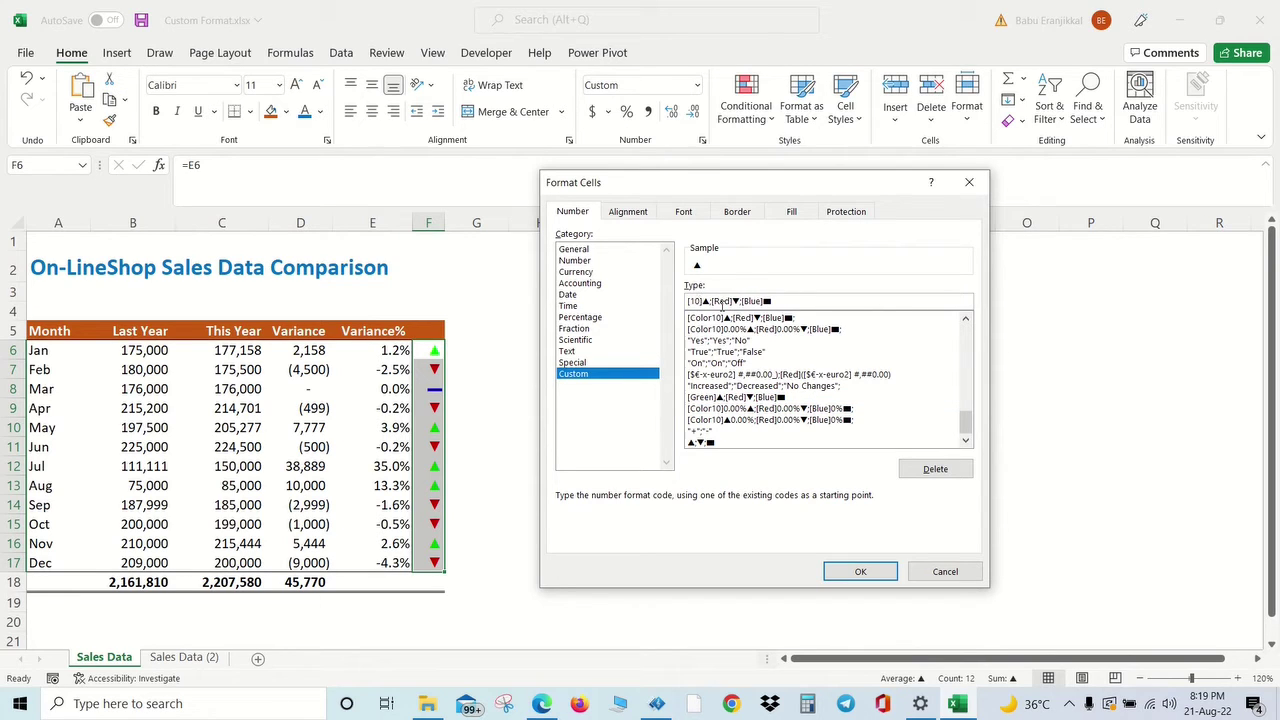
{"action": "type", "text": "colorr"}
{"action": "left_click", "coordinate": [866, 571]}
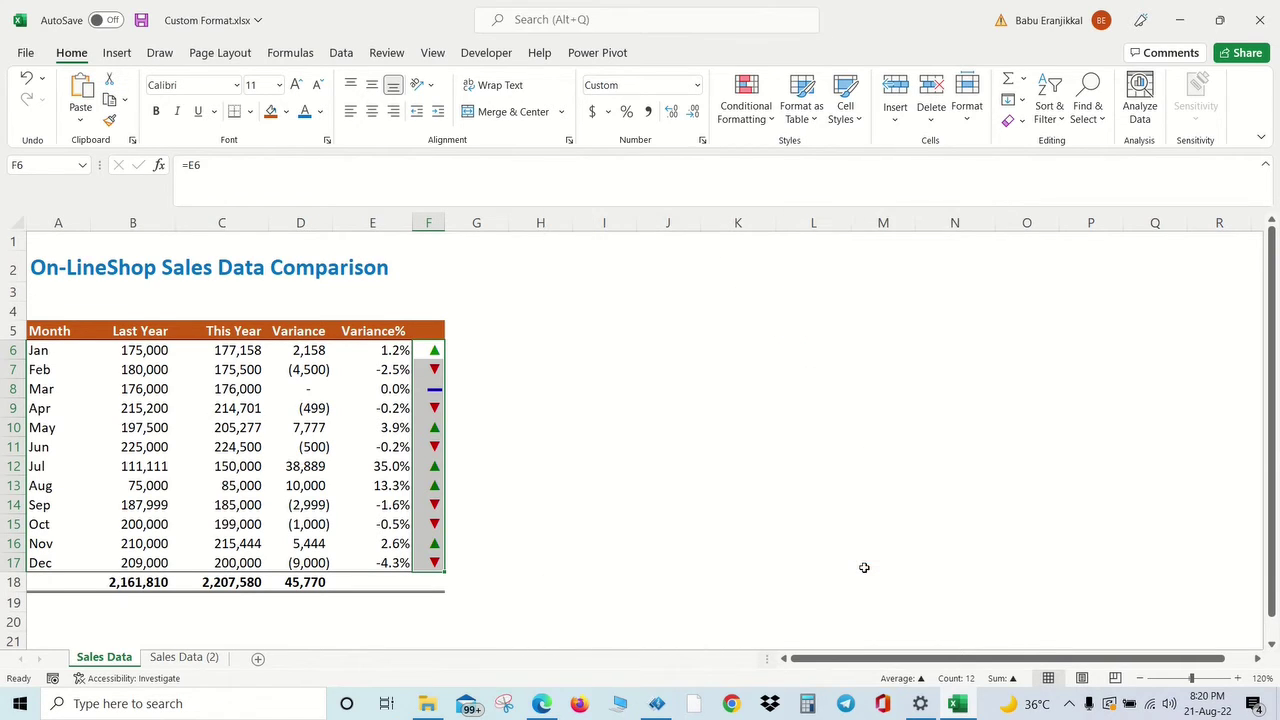
{"action": "left_click", "coordinate": [801, 529]}
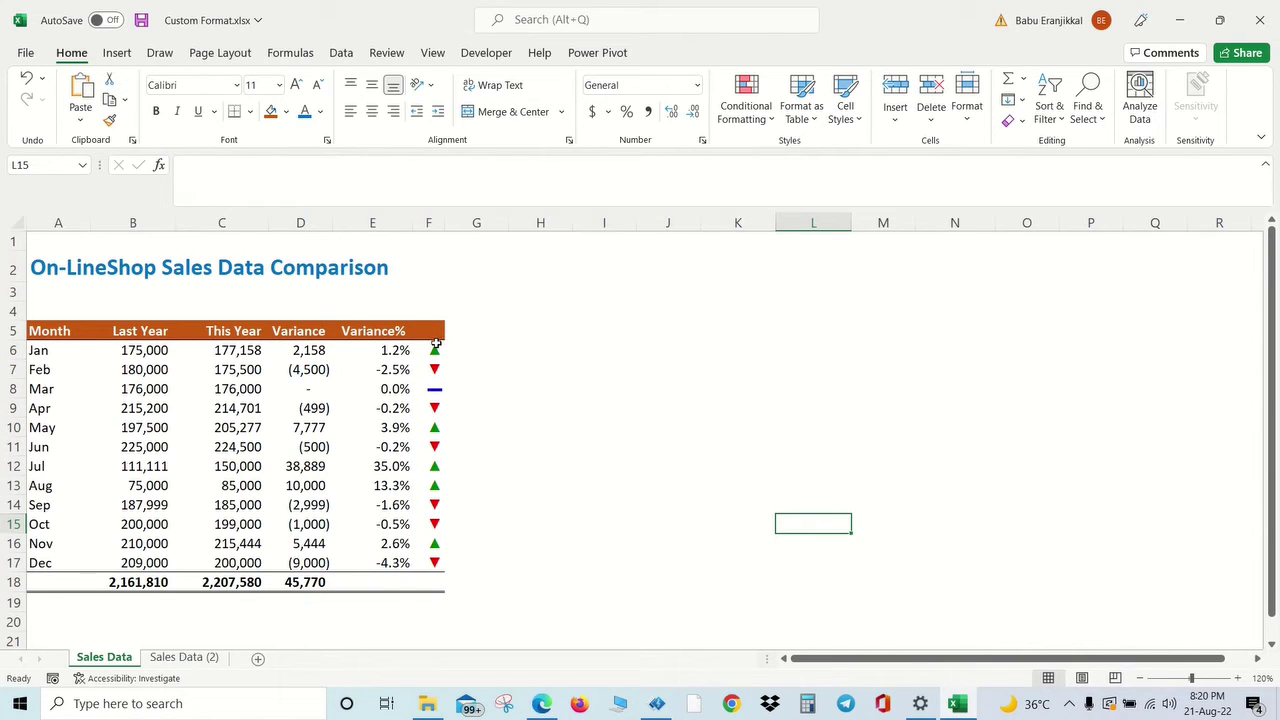
- Paste a copy of the sales table (Month through Variance%) at J5
{"action": "left_click_drag", "start_coordinate": [436, 346], "coordinate": [426, 548]}
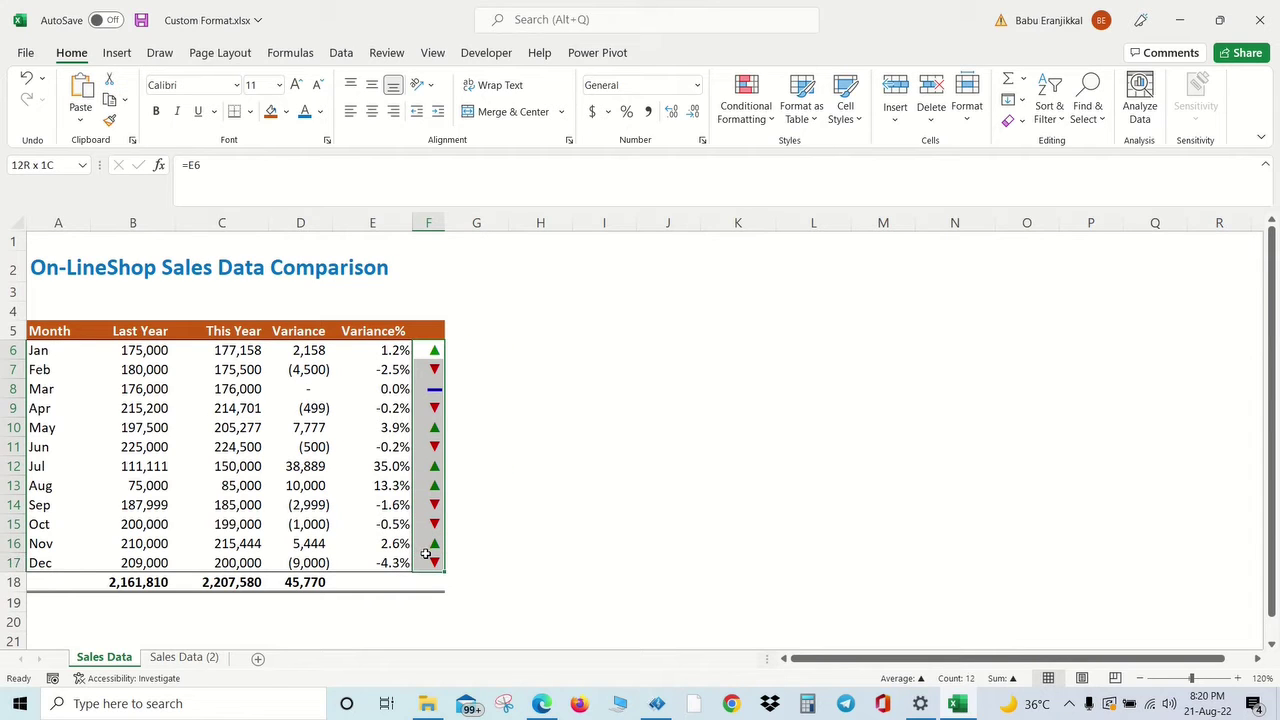
{"action": "left_click_drag", "start_coordinate": [426, 551], "coordinate": [428, 564]}
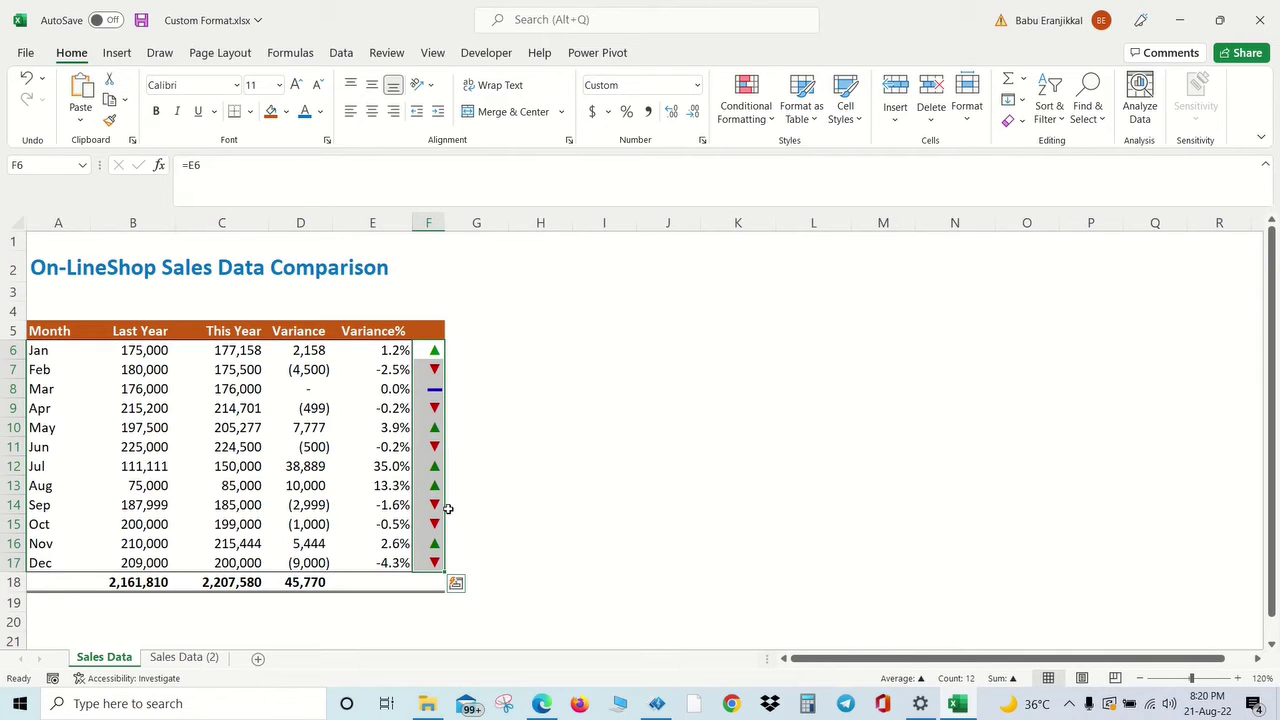
{"action": "left_click", "coordinate": [558, 479]}
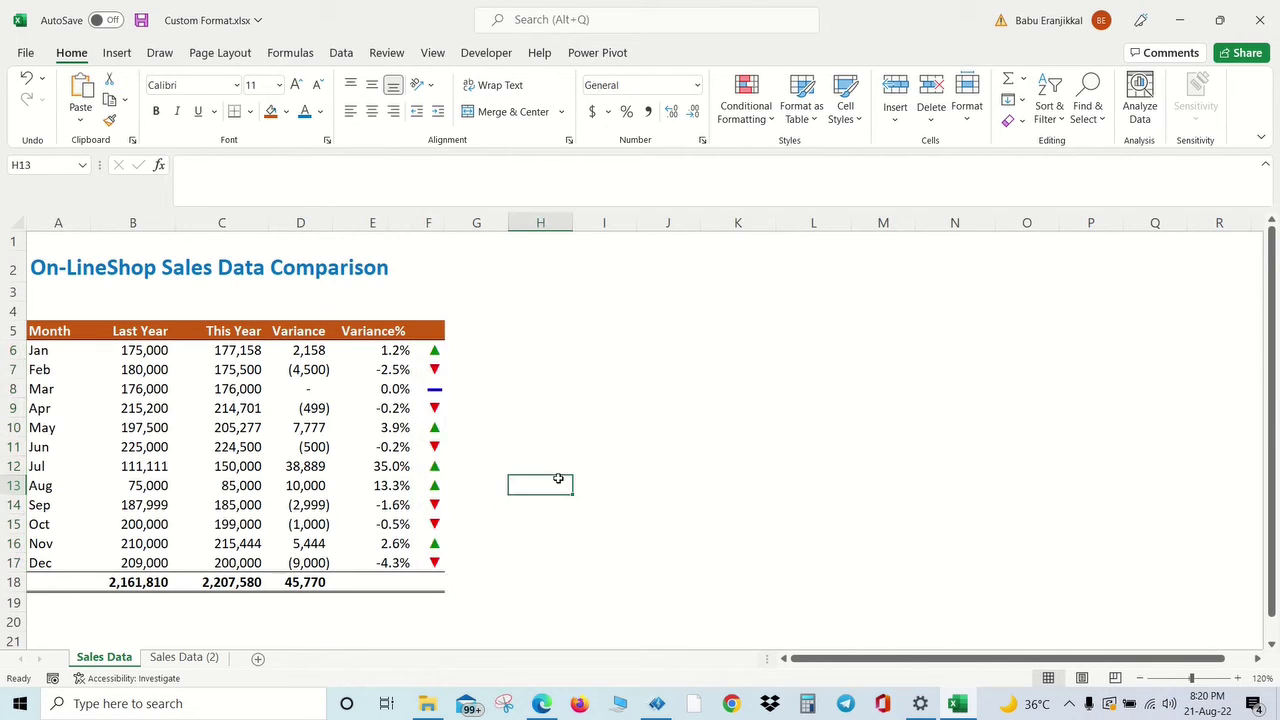
{"action": "mouse_move", "coordinate": [45, 330]}
{"action": "left_mouse_down"}
{"action": "mouse_move", "coordinate": [394, 563]}
{"action": "mouse_move", "coordinate": [389, 578]}
{"action": "left_mouse_up"}
{"action": "key", "text": "ctrl+c"}
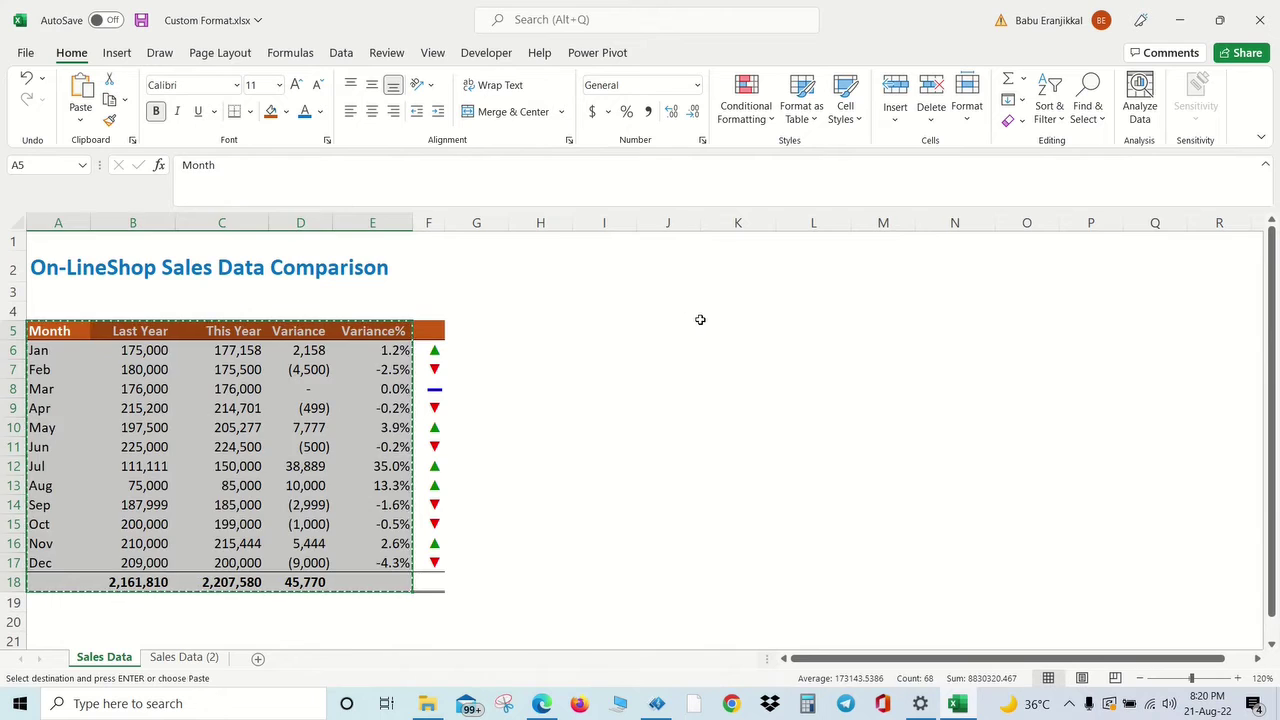
{"action": "left_click", "coordinate": [698, 326]}
{"action": "key", "text": "ctrl+v"}
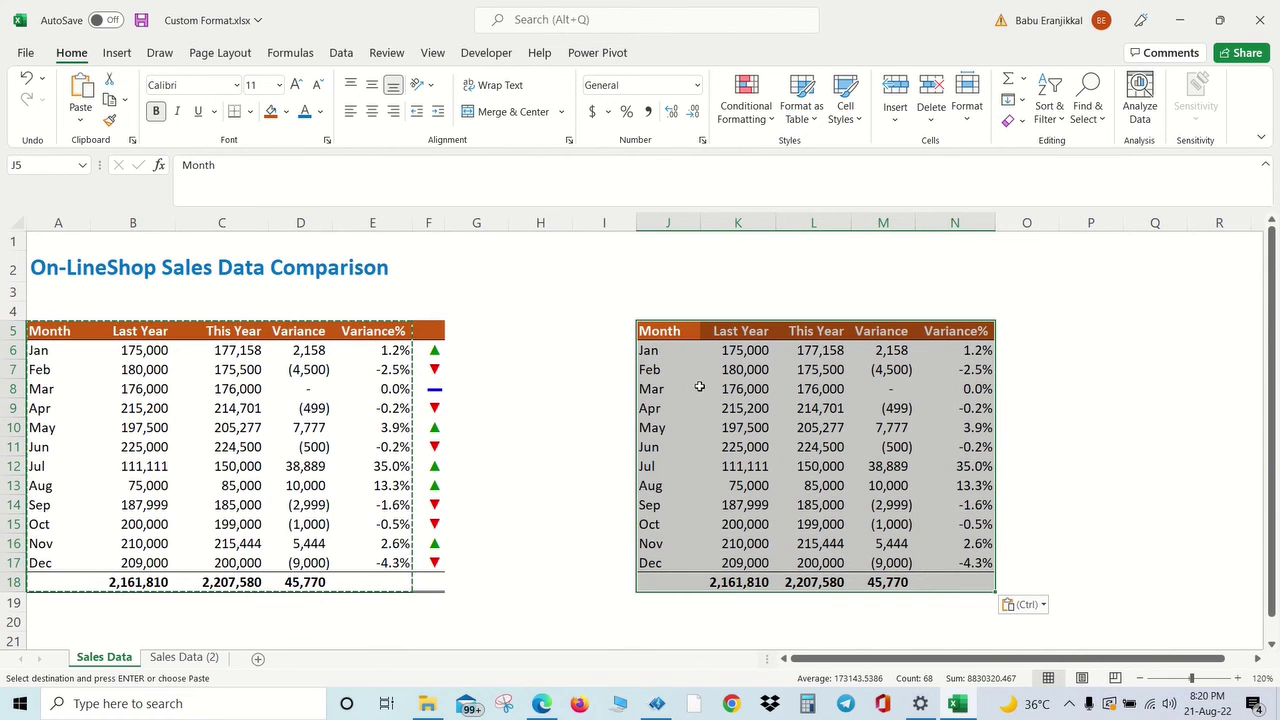
- Select the copied Variance% values N6:N17
{"action": "left_click", "coordinate": [966, 350]}
{"action": "left_click_drag", "start_coordinate": [966, 350], "coordinate": [960, 563]}
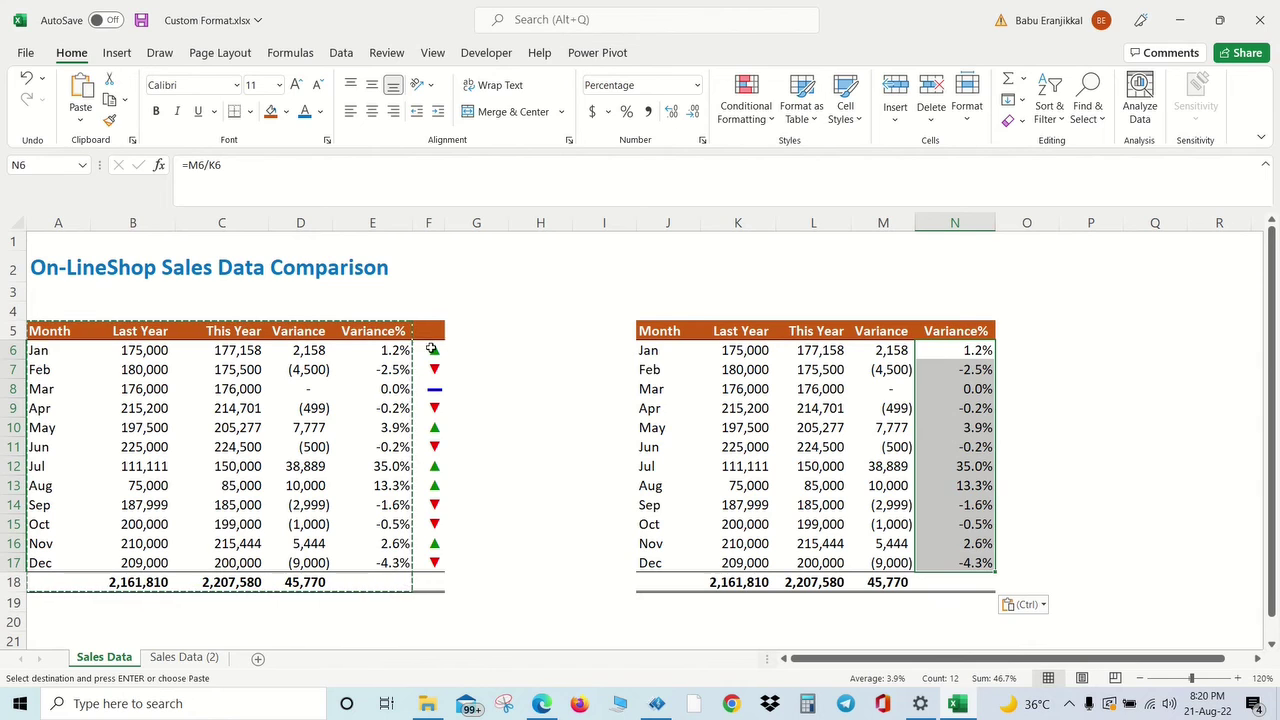
{"action": "left_click_drag", "start_coordinate": [430, 350], "coordinate": [423, 568]}
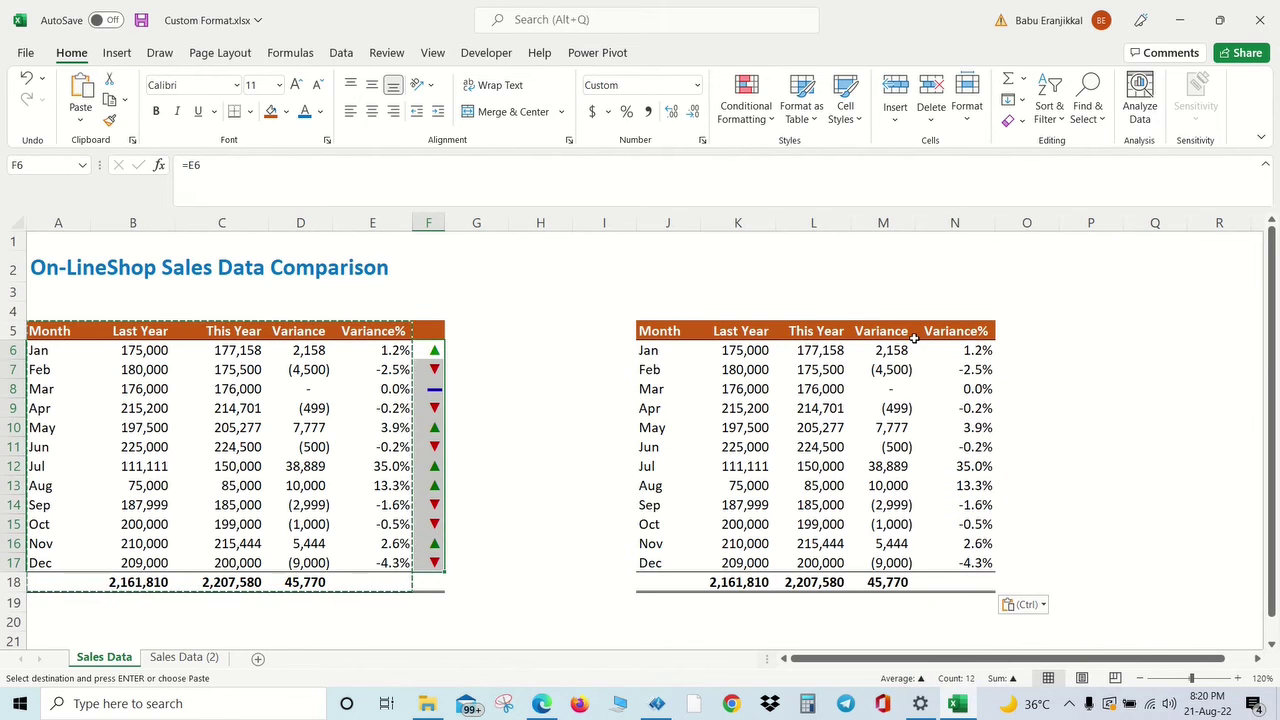
{"action": "left_click_drag", "start_coordinate": [955, 350], "coordinate": [916, 578]}
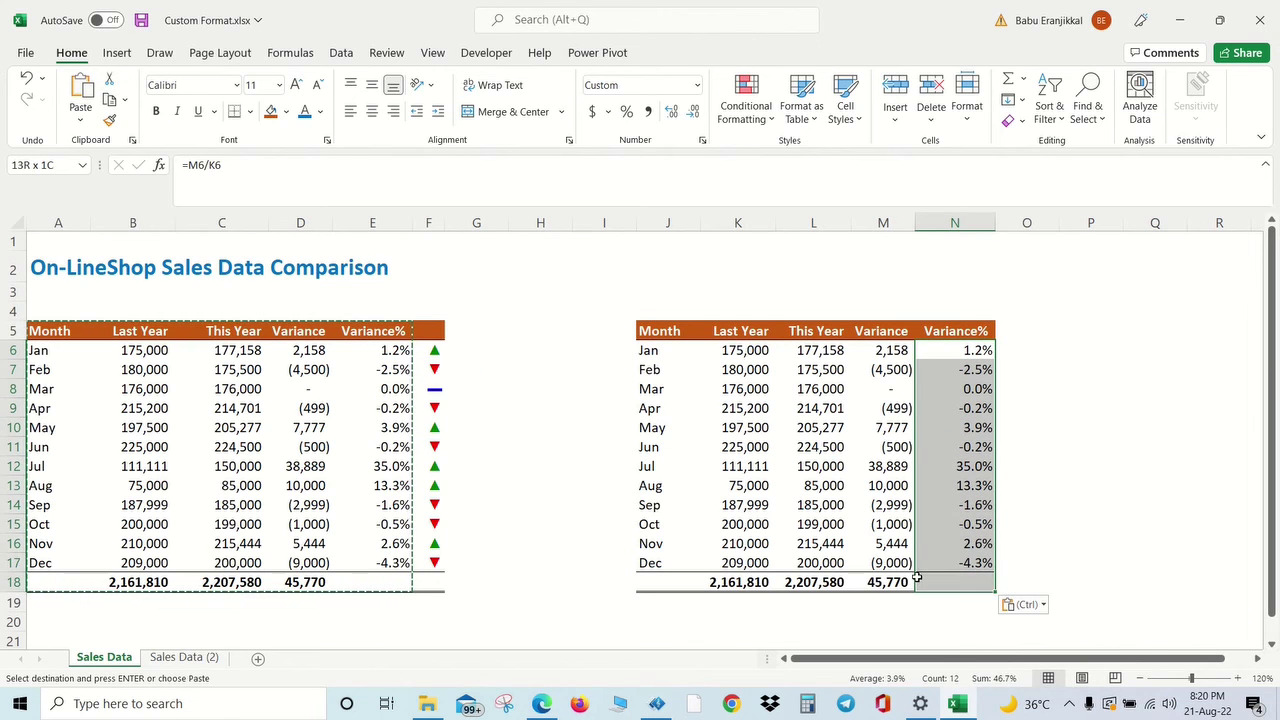
{"action": "left_click_drag", "start_coordinate": [916, 578], "coordinate": [915, 565]}
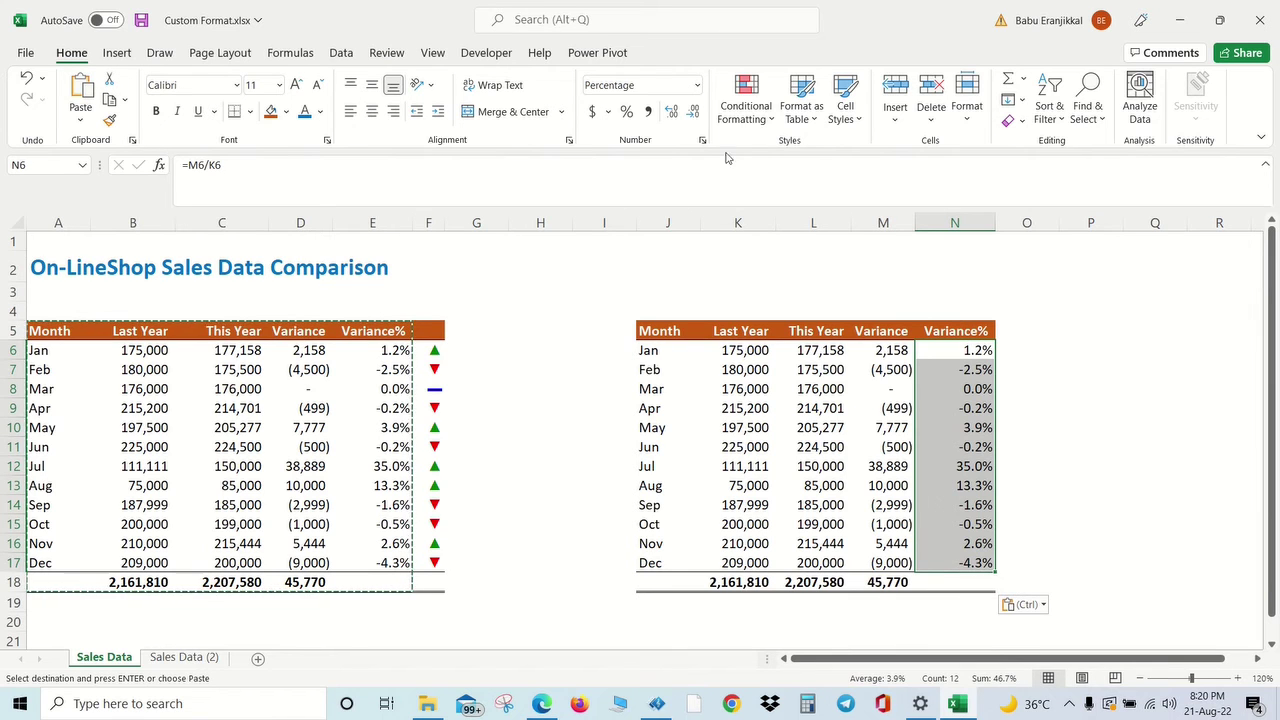
{"action": "left_click", "coordinate": [697, 85]}
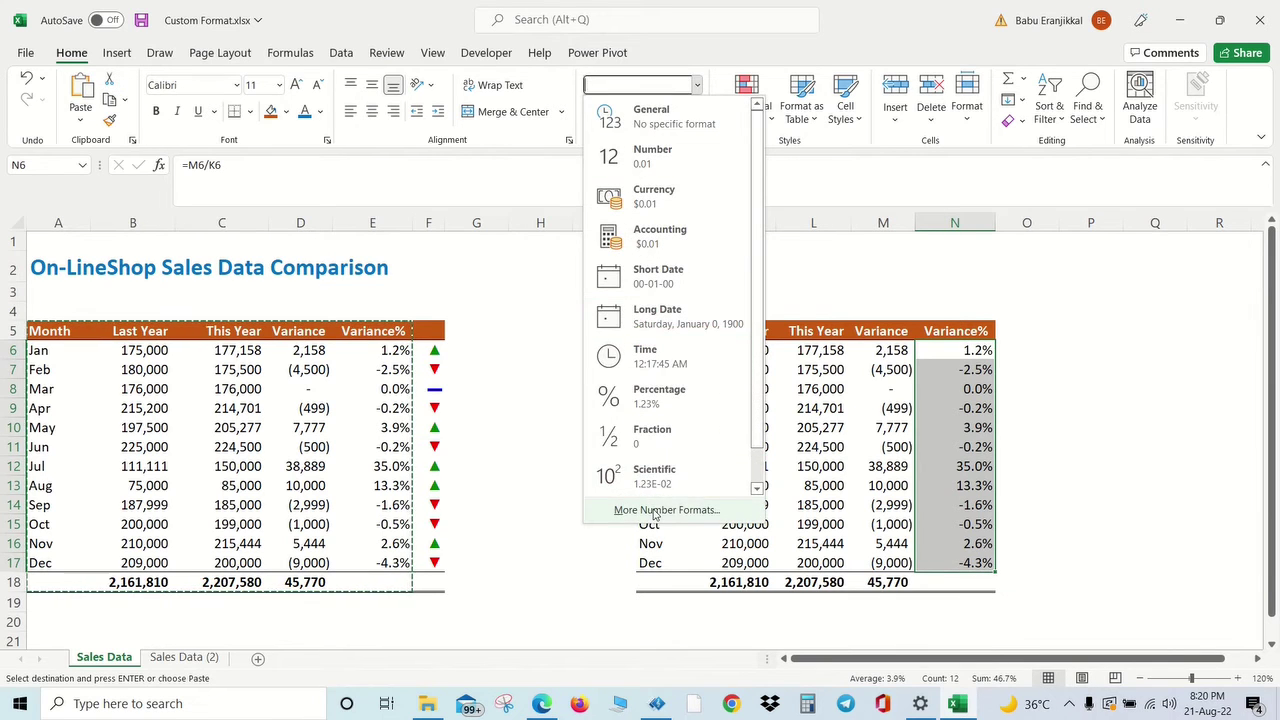
- Give N6:N17 the custom format [Green]▲0.00%;[Red]▼0.00%;[Blue]■0%
{"action": "left_click", "coordinate": [660, 510]}
{"action": "left_click", "coordinate": [605, 374]}
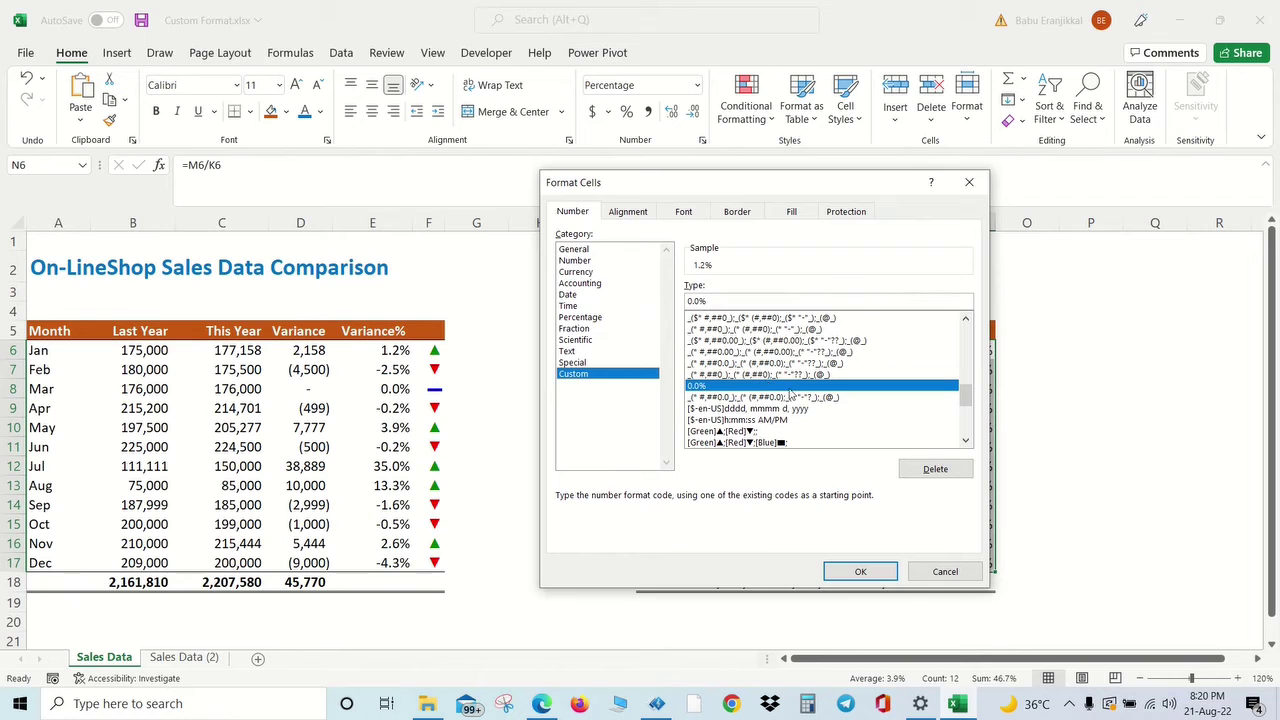
{"action": "left_click", "coordinate": [765, 442]}
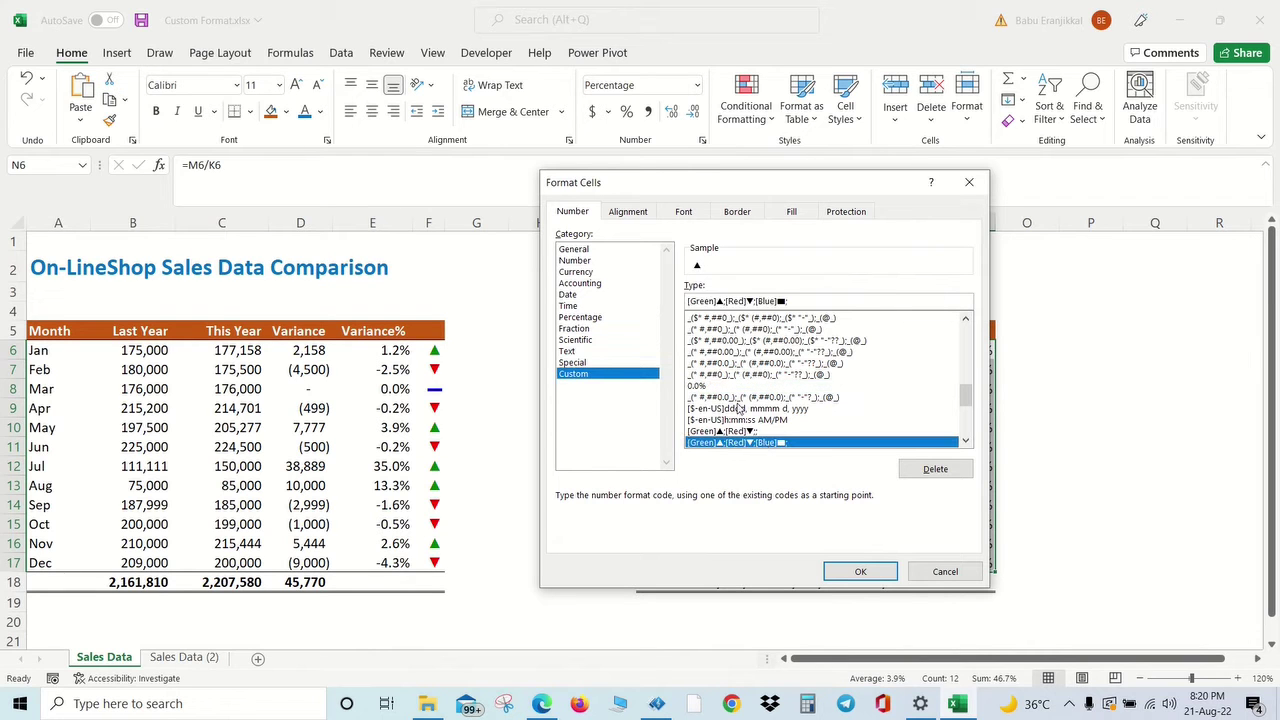
{"action": "left_click_drag", "start_coordinate": [652, 192], "coordinate": [288, 129]}
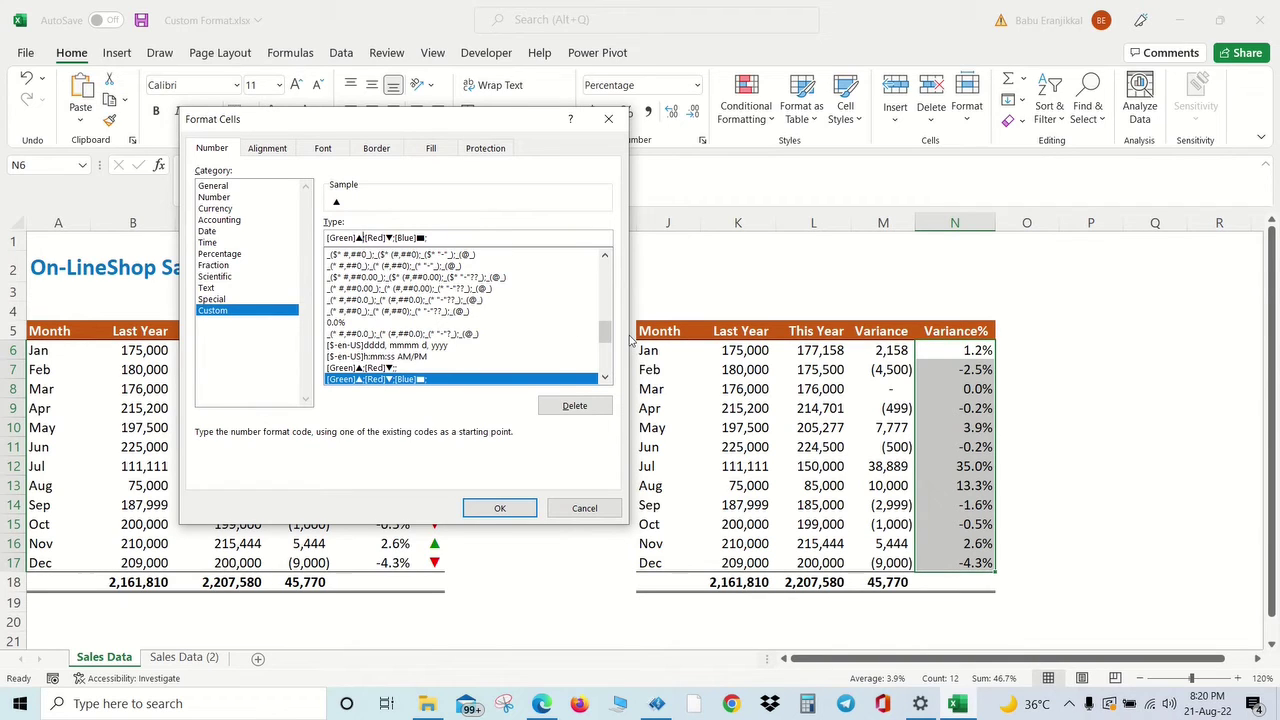
{"action": "type", "text": "0.0%"}
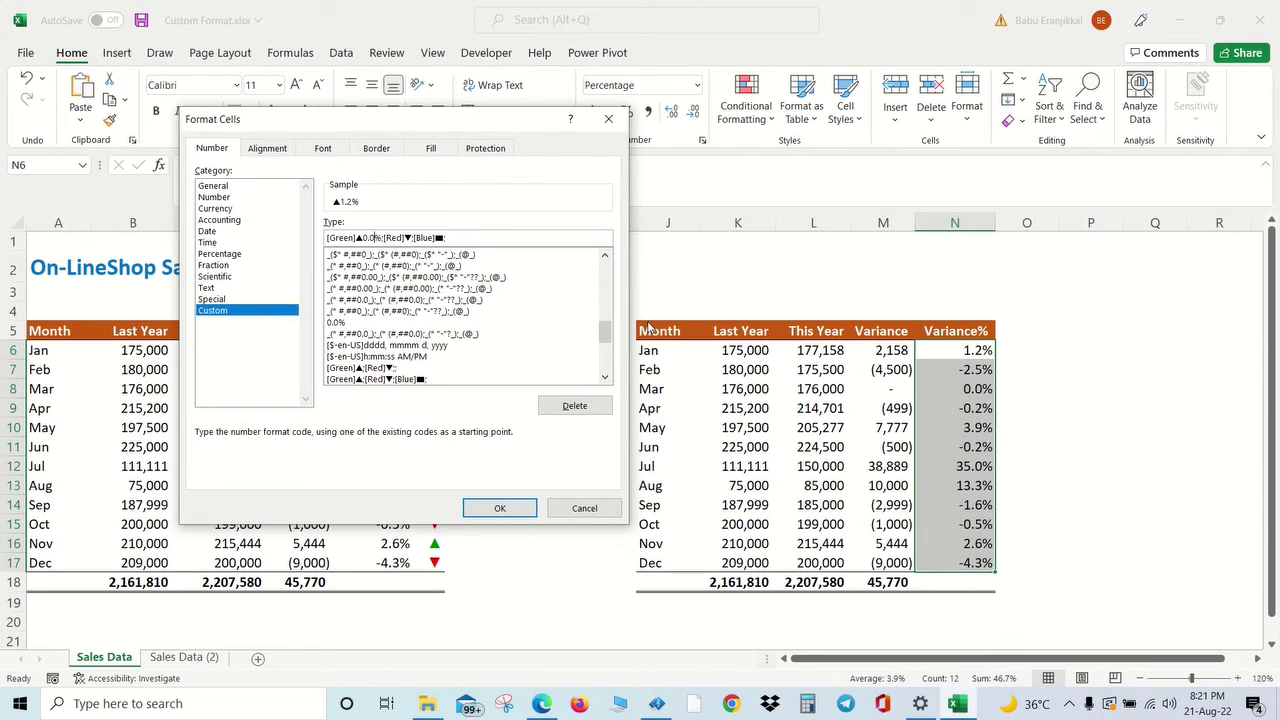
{"action": "type", "text": "0"}
{"action": "type", "text": "0.00"}
{"action": "type", "text": "%"}
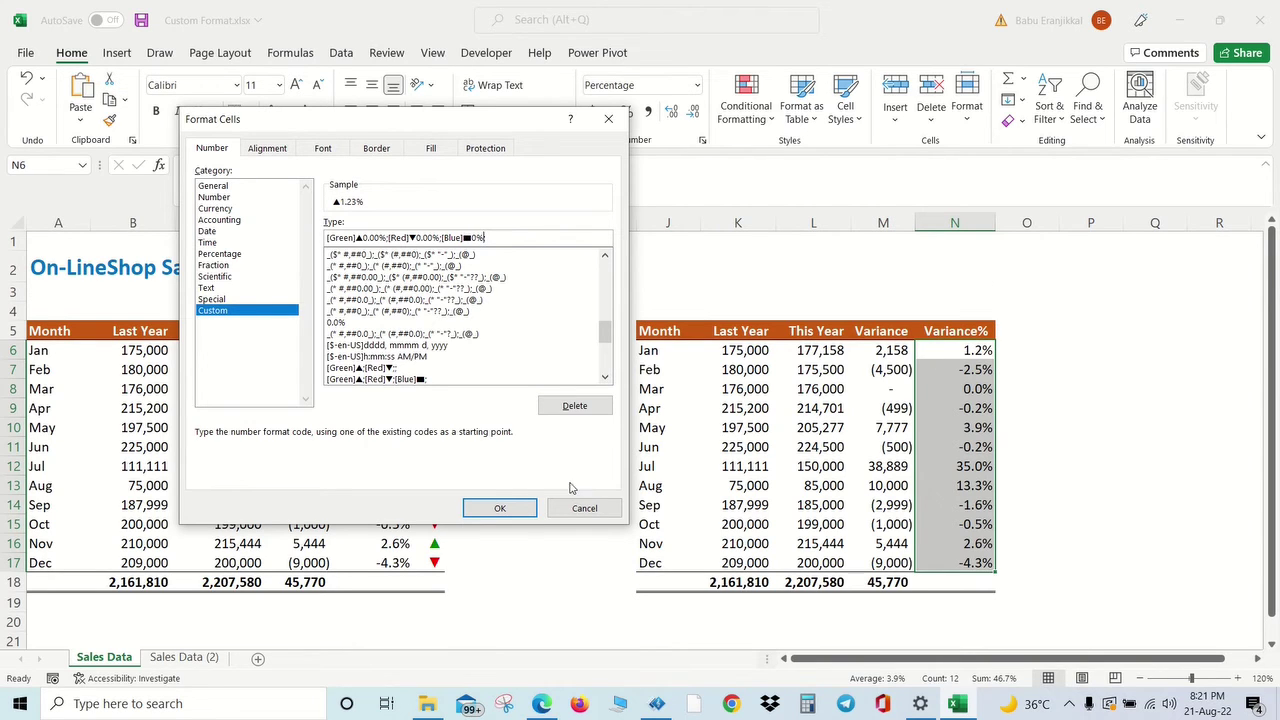
{"action": "left_click", "coordinate": [484, 504]}
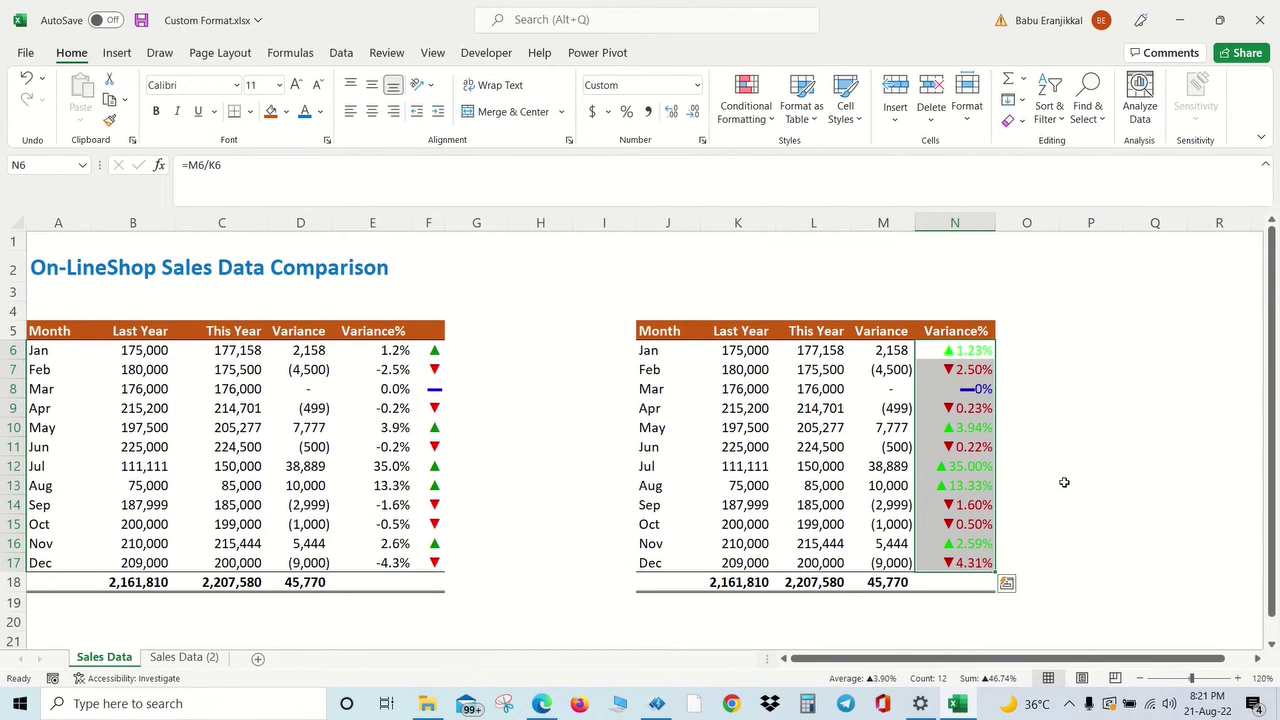
- Replace [Green] with [Color10] in column N's custom format for darker green gains
{"action": "left_click", "coordinate": [697, 85]}
{"action": "left_click", "coordinate": [666, 509]}
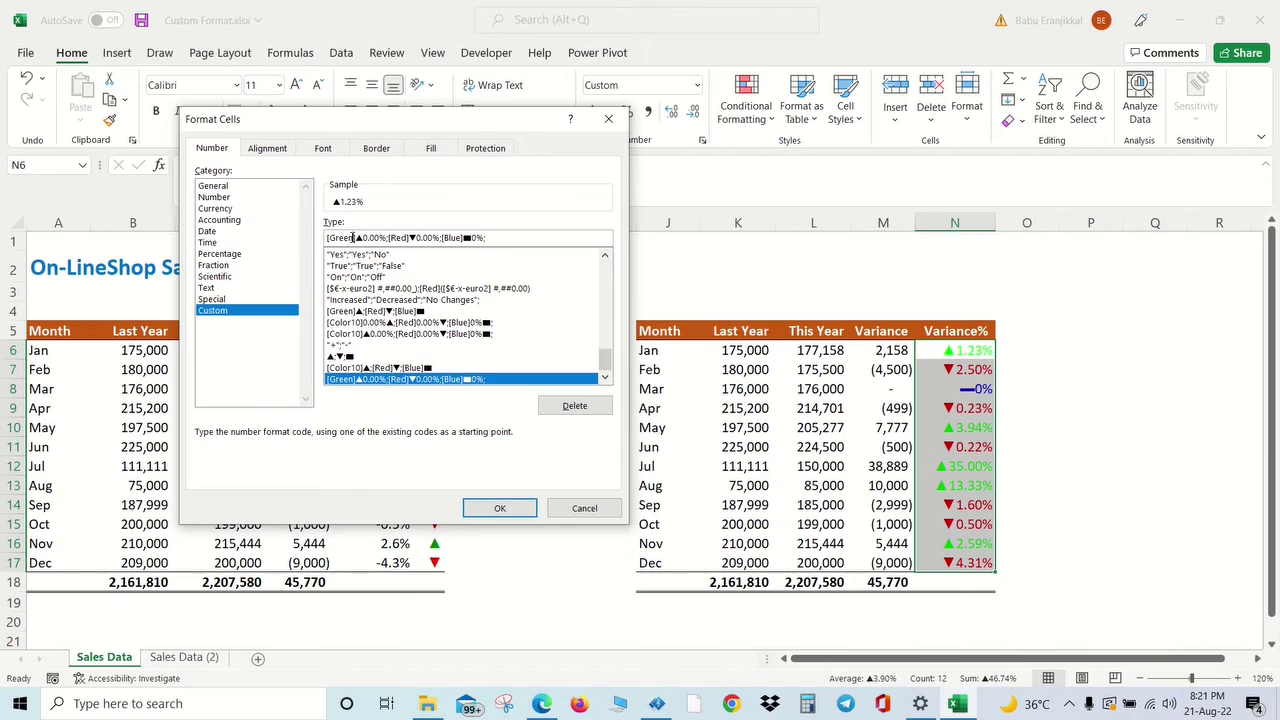
{"action": "key", "text": "Delete"}
{"action": "key", "text": "Delete"}
{"action": "key", "text": "Delete"}
{"action": "key", "text": "Delete"}
{"action": "key", "text": "Delete"}
{"action": "key", "text": "Delete"}
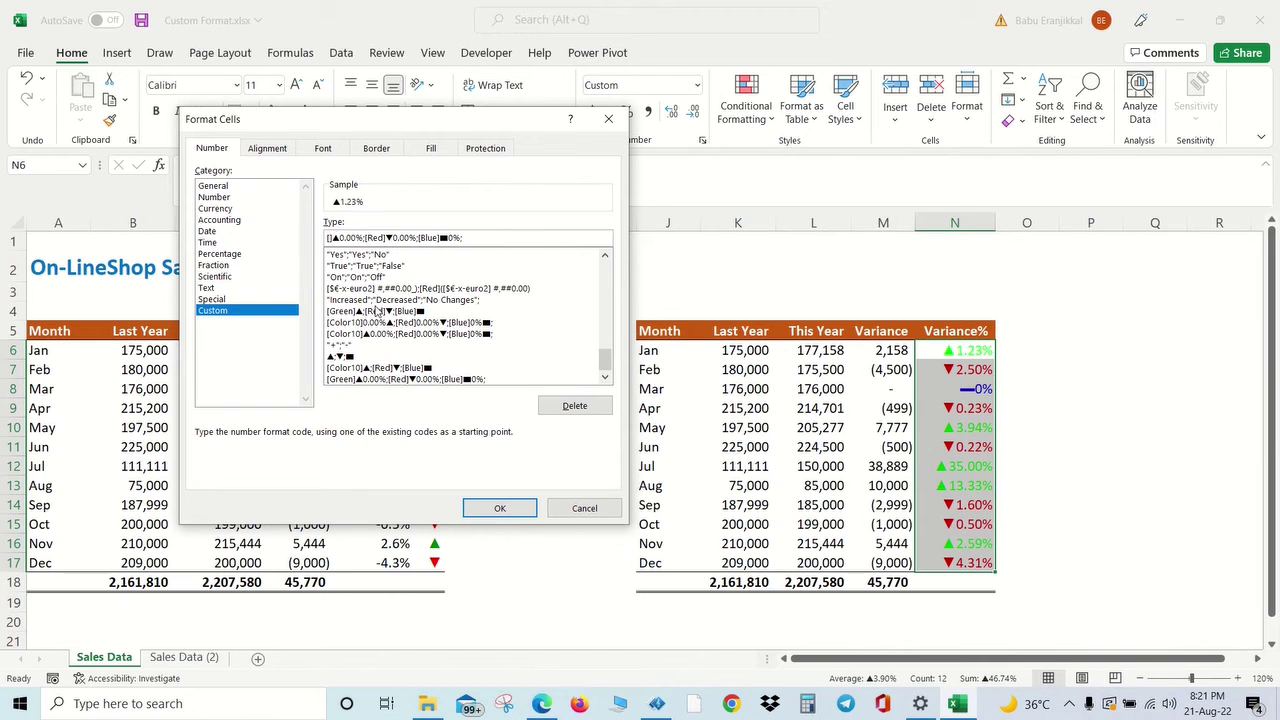
{"action": "type", "text": "color10"}
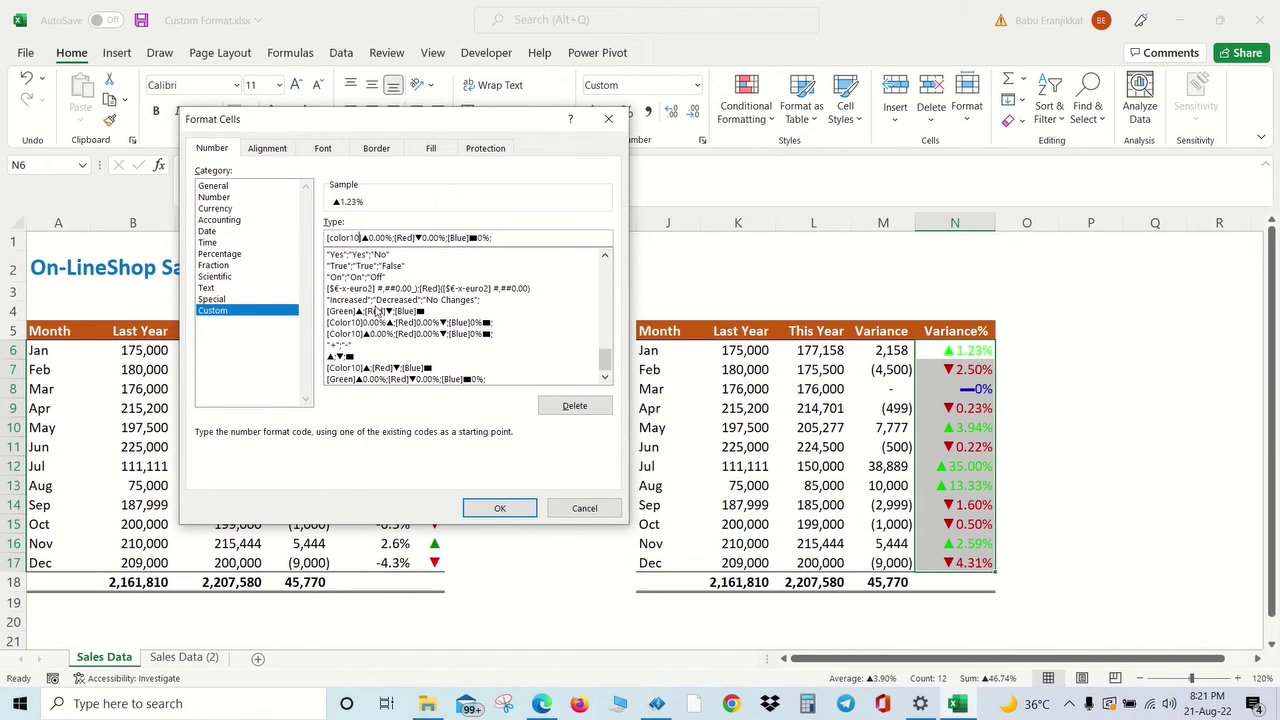
{"action": "key", "text": "Return"}
{"action": "left_click", "coordinate": [1097, 472]}
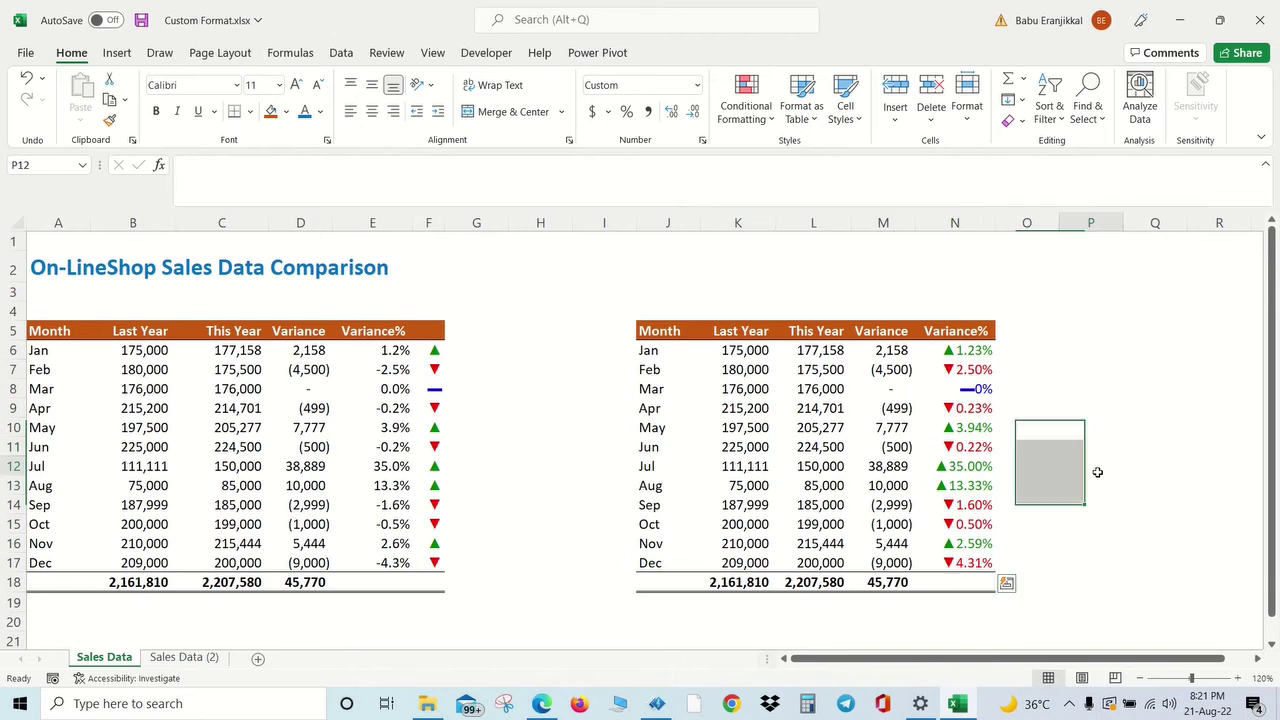
{"action": "left_click_drag", "start_coordinate": [962, 350], "coordinate": [948, 565]}
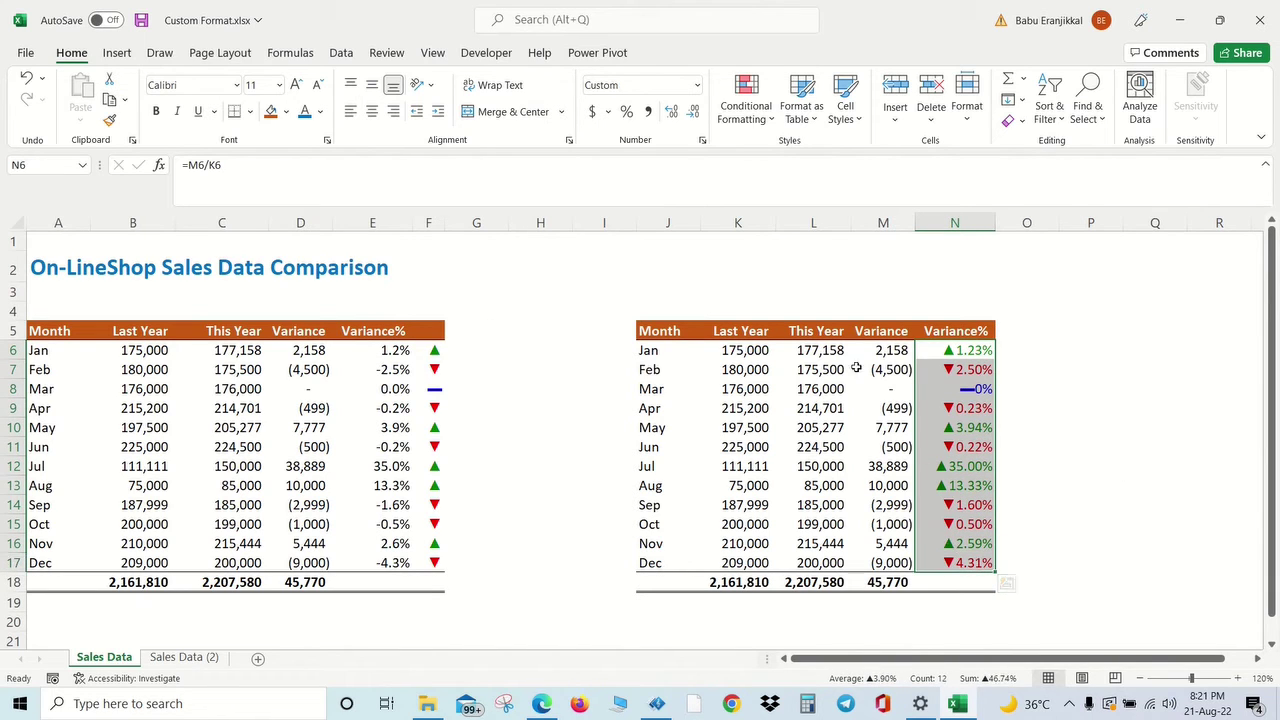
- Change column N's format to [Color10]0.00%▲;[Red]▼0.00%;[Blue]■0%, moving the up triangle after gains
{"action": "left_click", "coordinate": [697, 94]}
{"action": "left_click", "coordinate": [677, 512]}
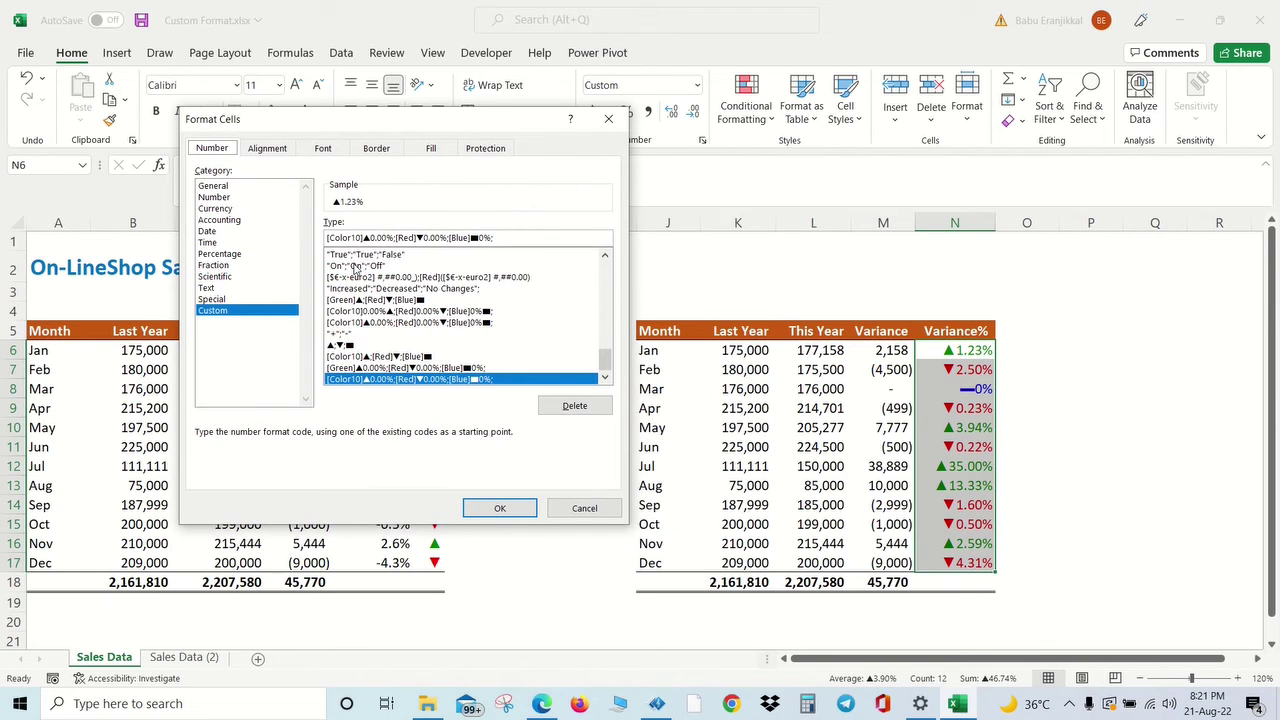
{"action": "left_click_drag", "start_coordinate": [368, 238], "coordinate": [393, 238]}
{"action": "left_click", "coordinate": [370, 238]}
{"action": "key", "text": "BackSpace"}
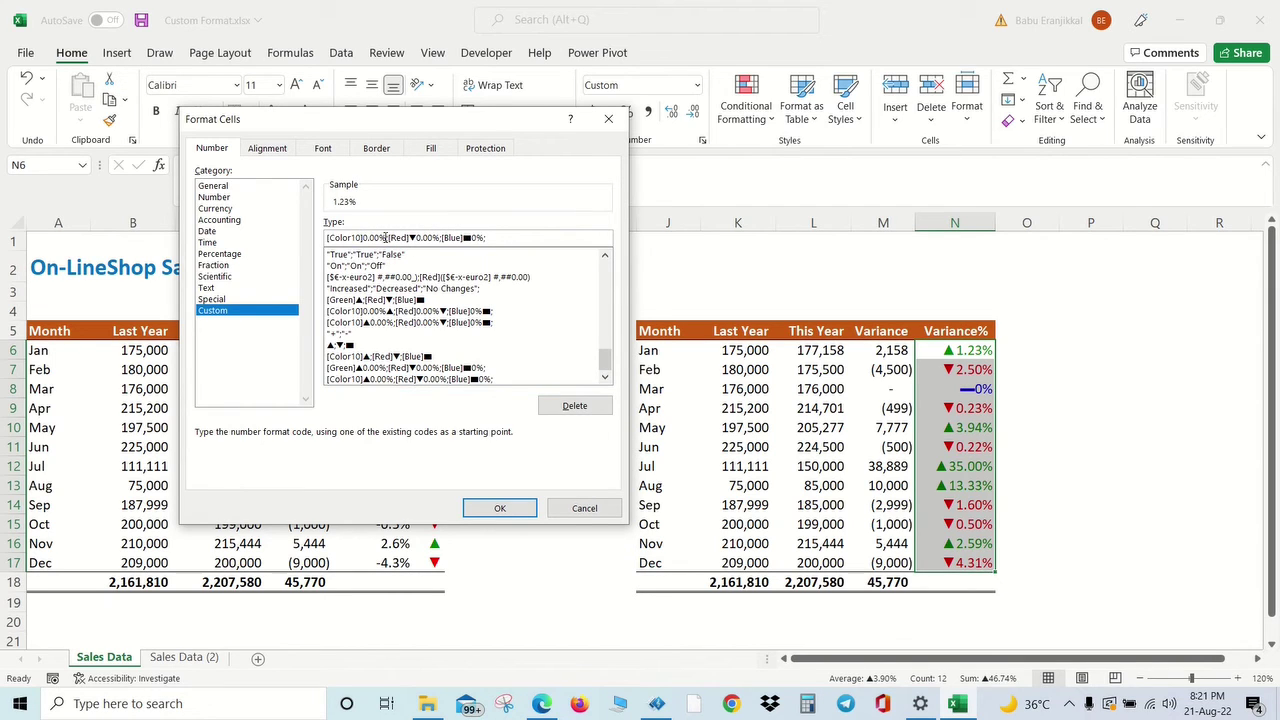
{"action": "left_click", "coordinate": [387, 238]}
{"action": "type", "text": "▲"}
{"action": "left_click", "coordinate": [522, 506]}
{"action": "left_click", "coordinate": [1040, 437]}
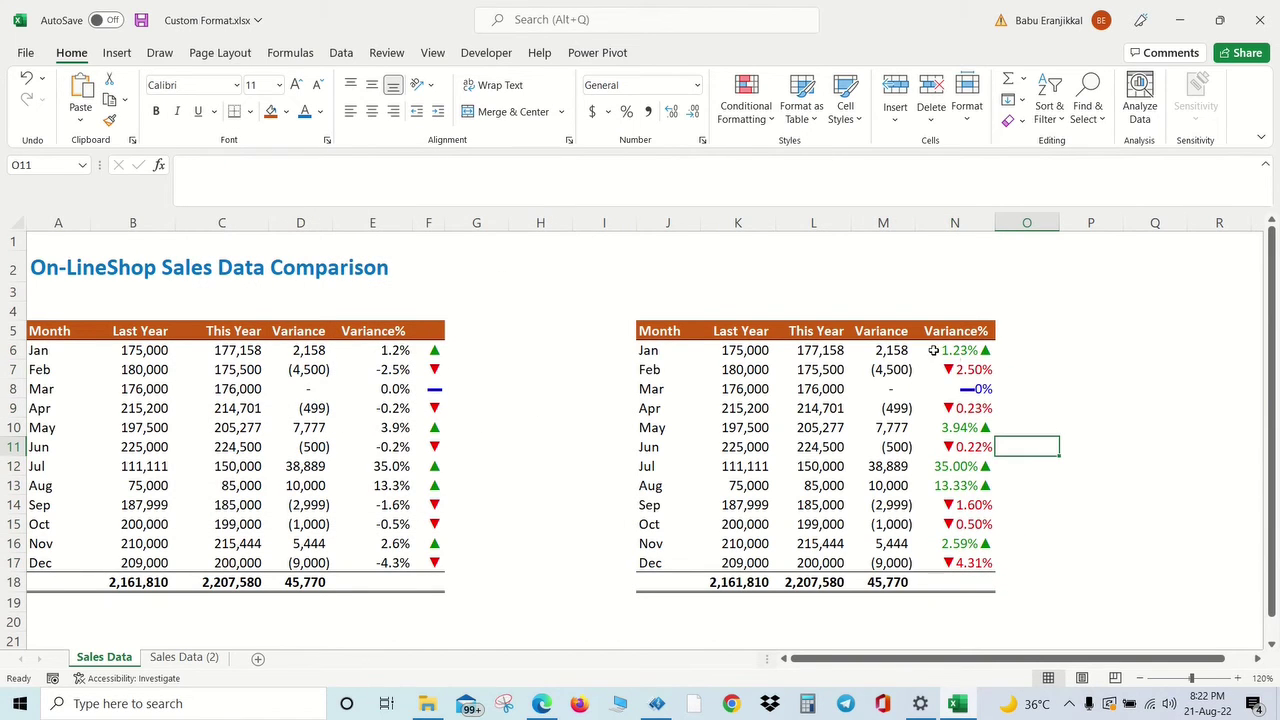
{"action": "left_click", "coordinate": [935, 350]}
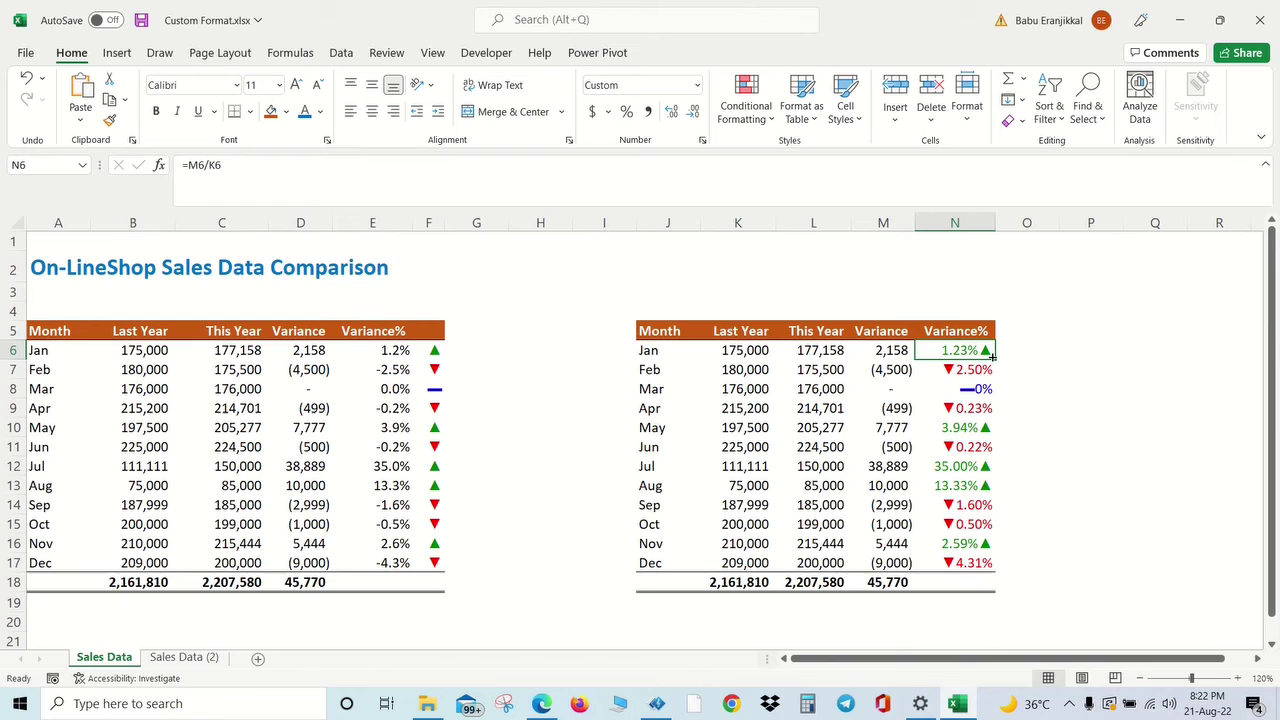
{"action": "left_click", "coordinate": [962, 370]}
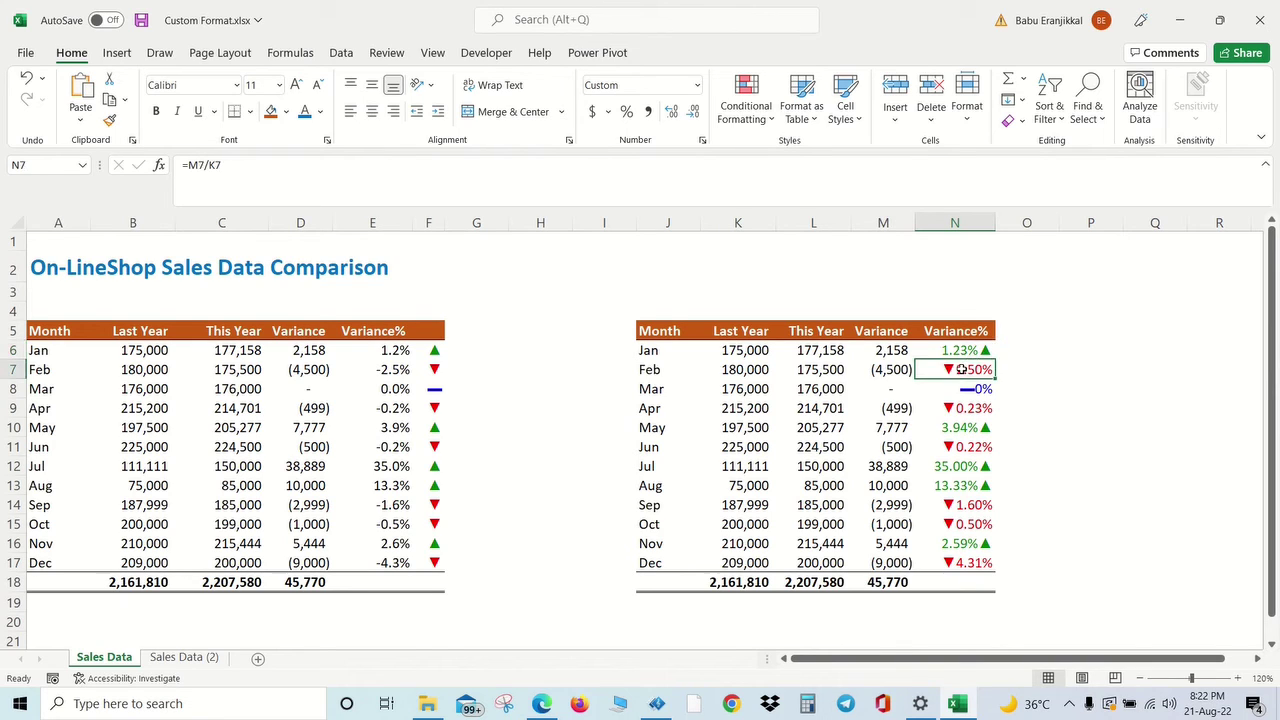
{"action": "left_click", "coordinate": [960, 388]}
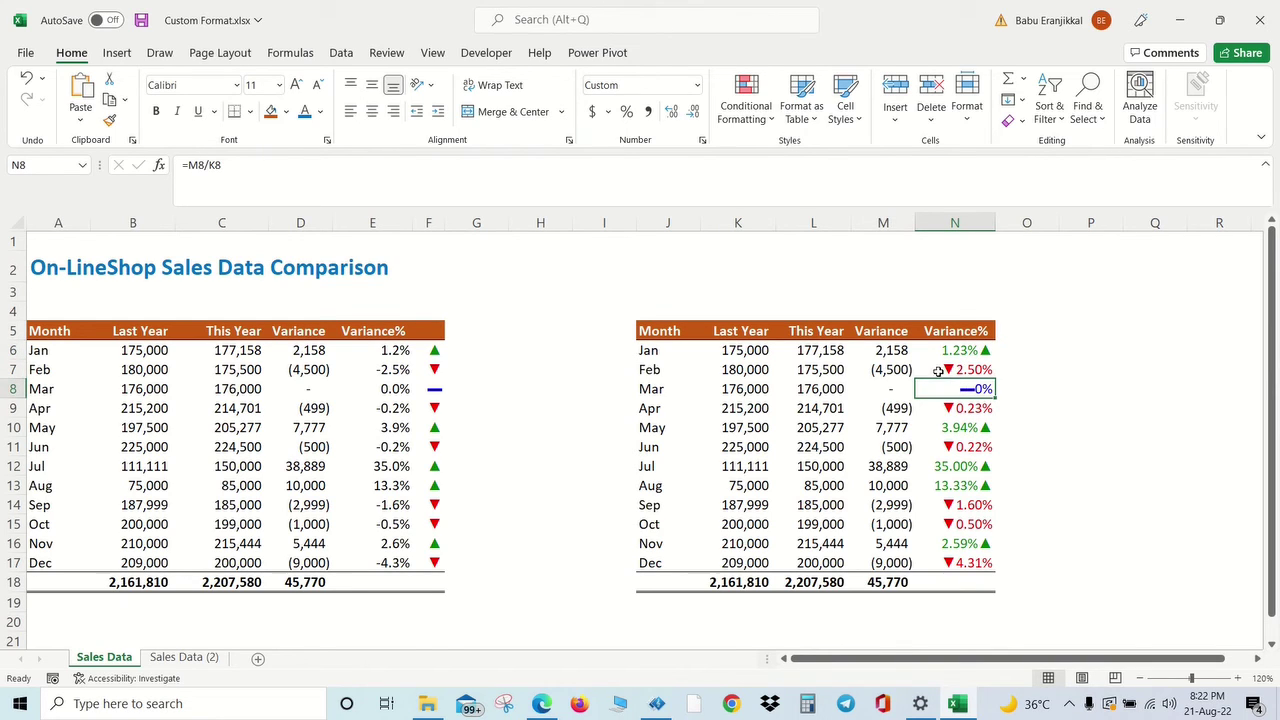
{"action": "left_click", "coordinate": [935, 373]}
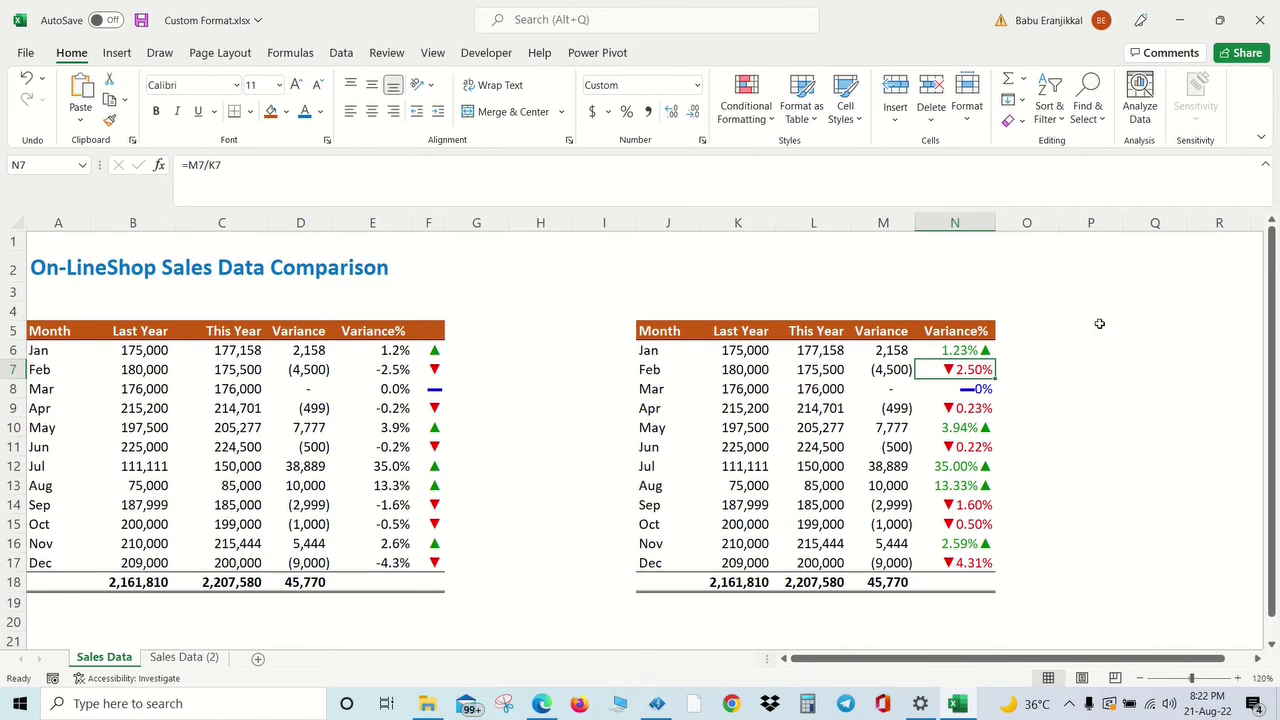
{"action": "left_click", "coordinate": [601, 314]}
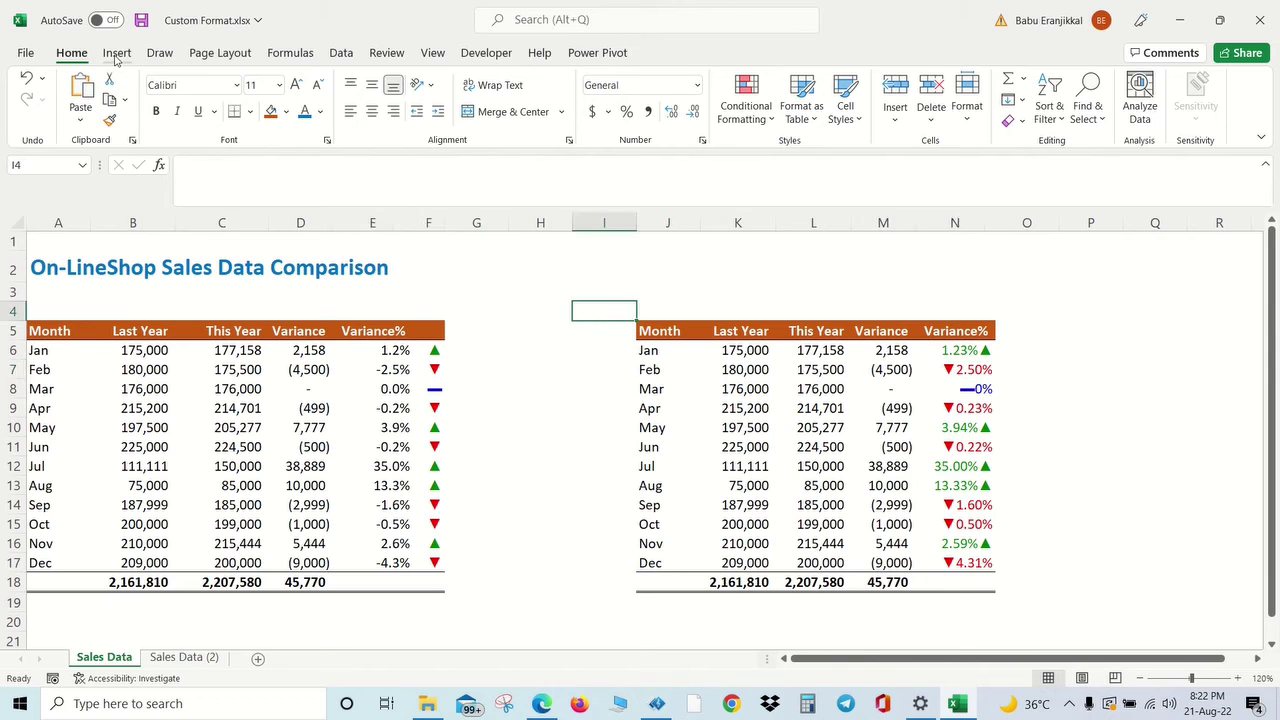
- In the Symbol dialog, set the font to Abadi and jump to the Geometric Shapes subset
{"action": "left_click", "coordinate": [117, 52]}
{"action": "left_click", "coordinate": [1088, 112]}
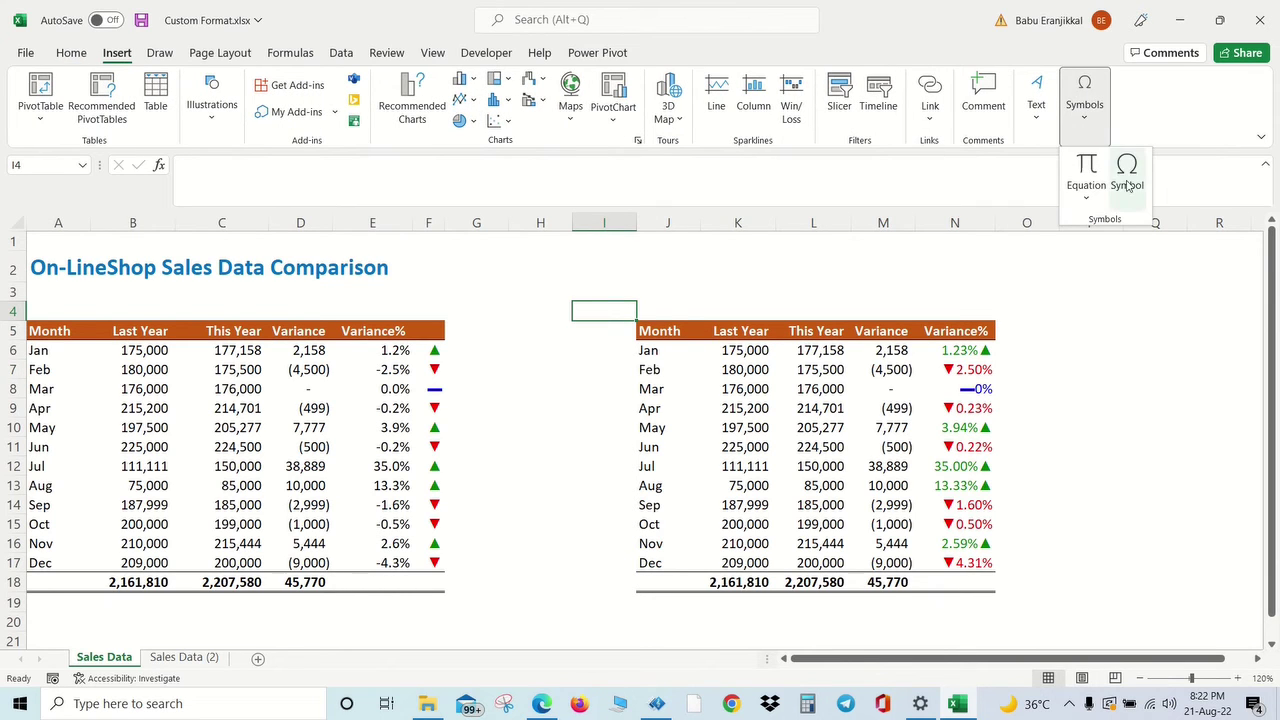
{"action": "left_click", "coordinate": [1128, 180]}
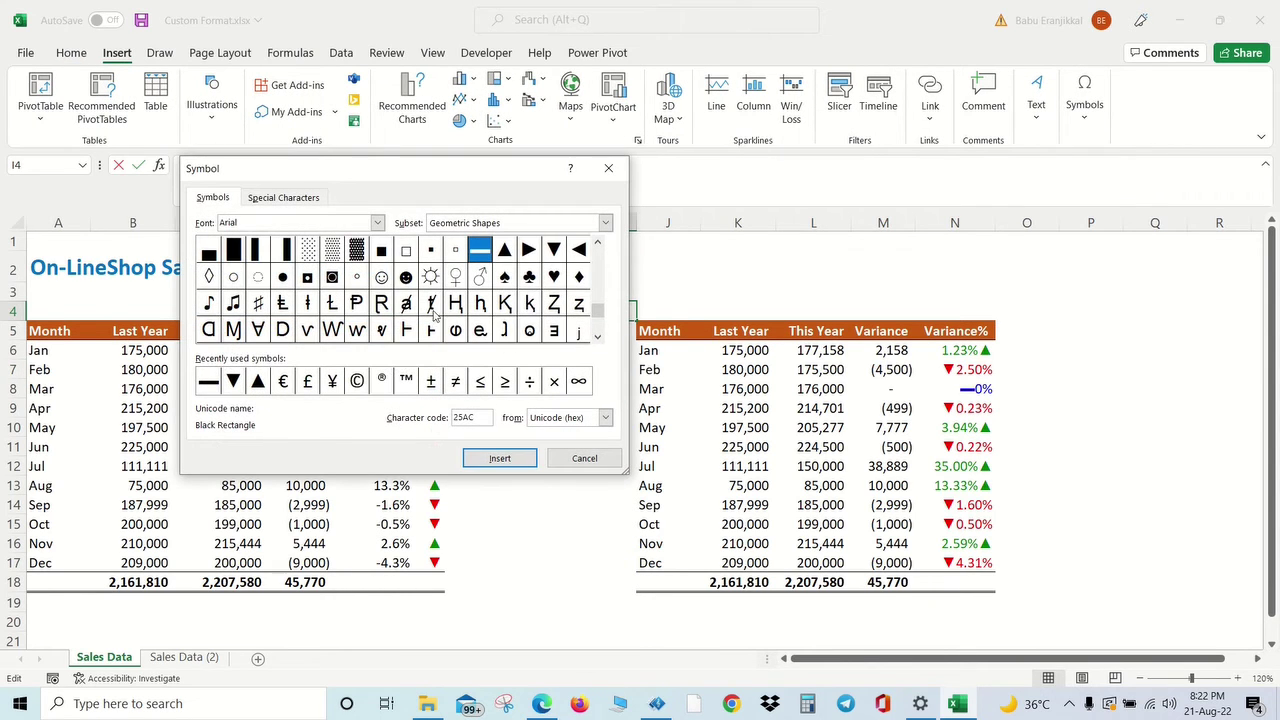
{"action": "left_click", "coordinate": [377, 222]}
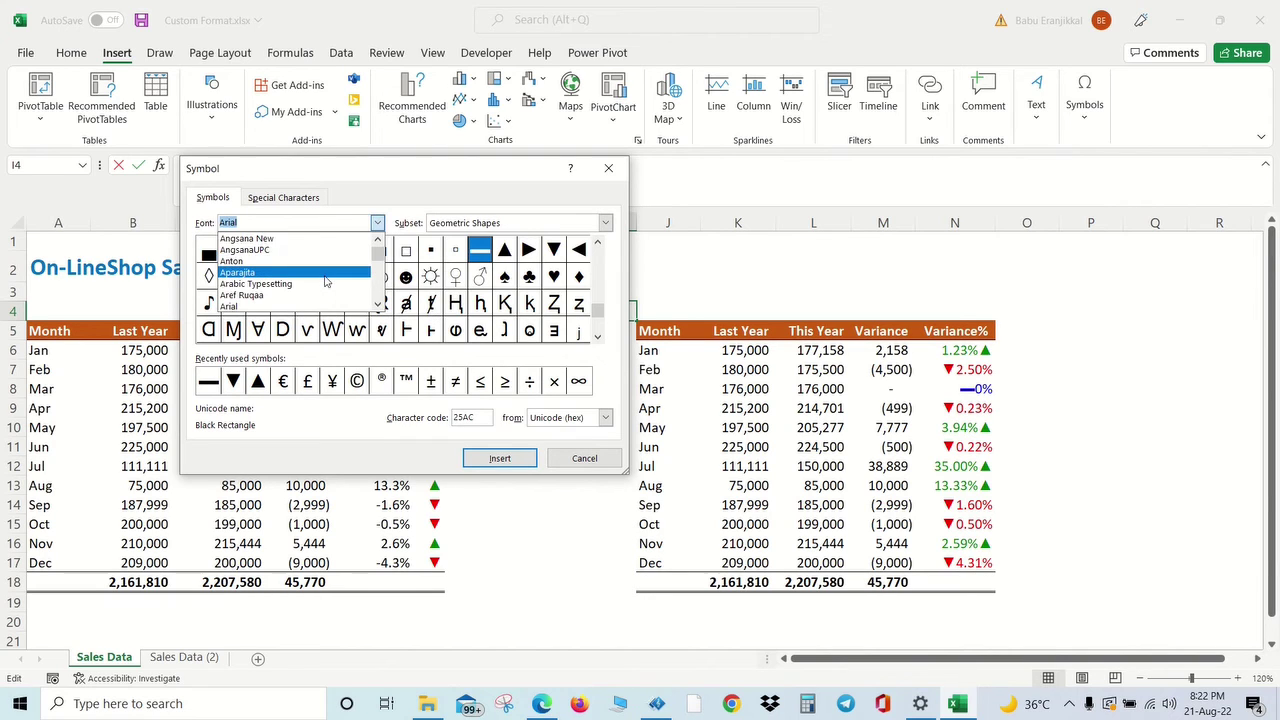
{"action": "type", "text": "w"}
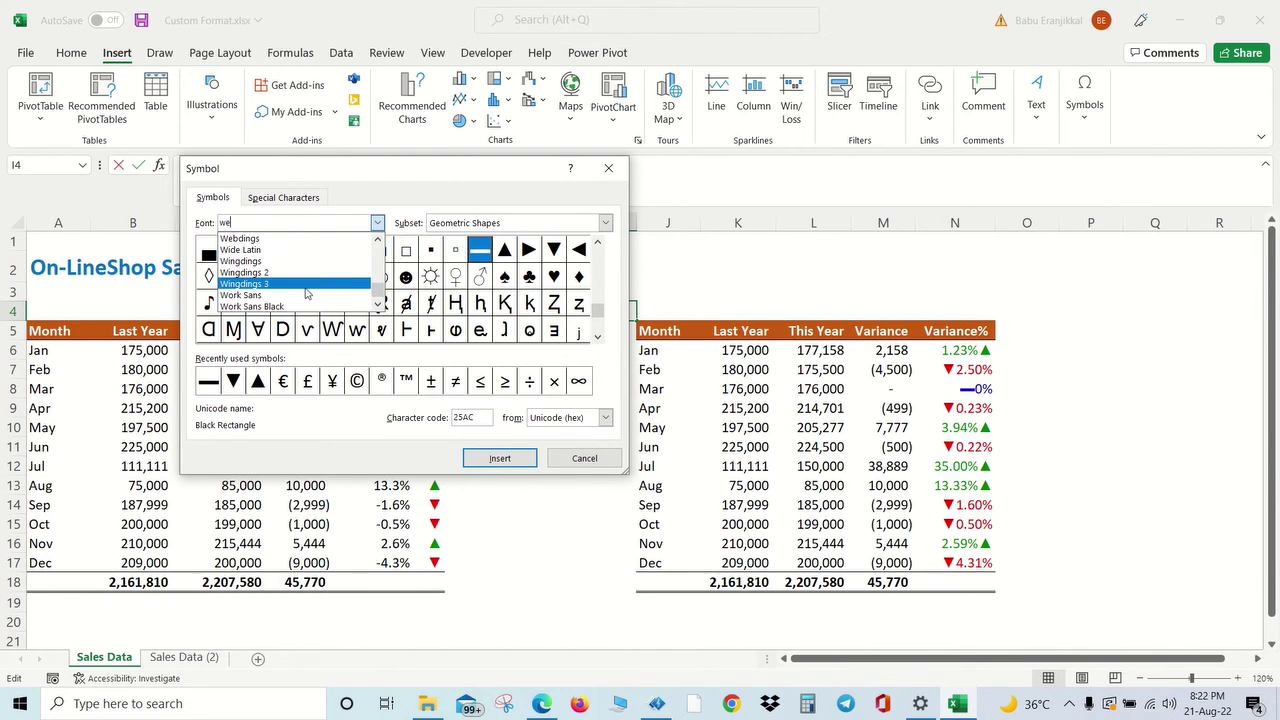
{"action": "type", "text": "e"}
{"action": "key", "text": "Return"}
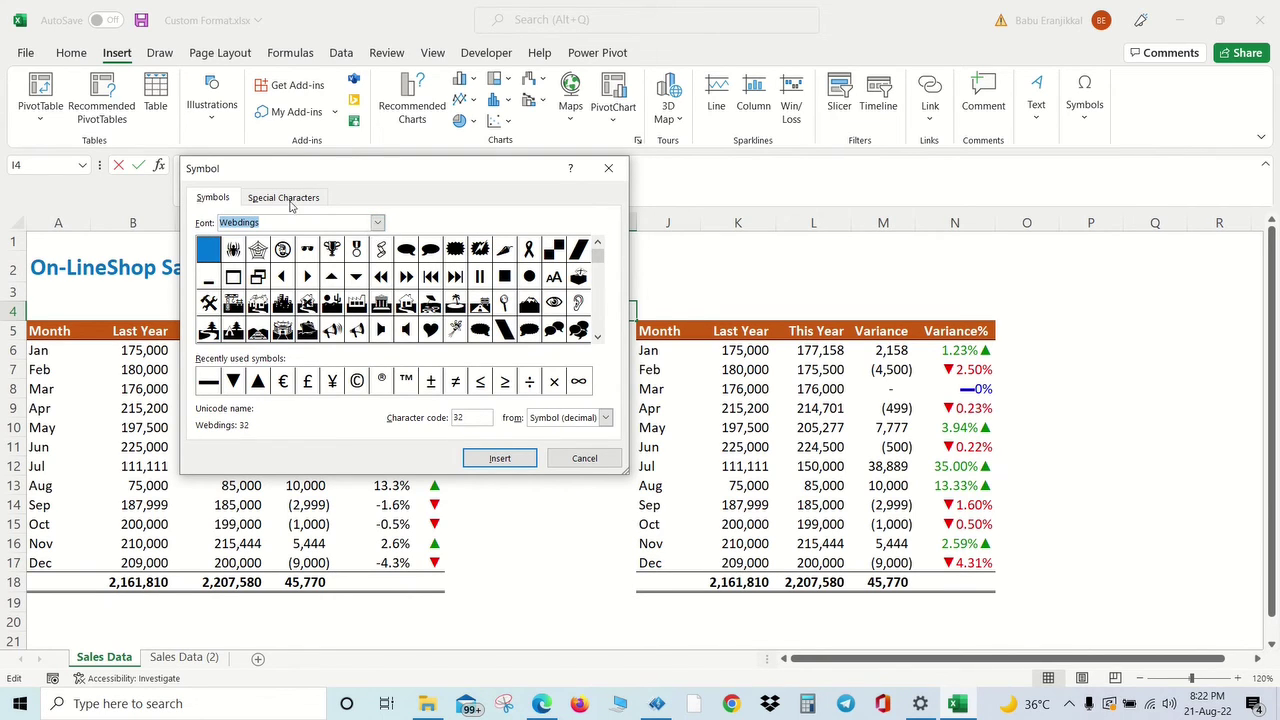
{"action": "left_click", "coordinate": [289, 199]}
{"action": "left_click", "coordinate": [213, 199]}
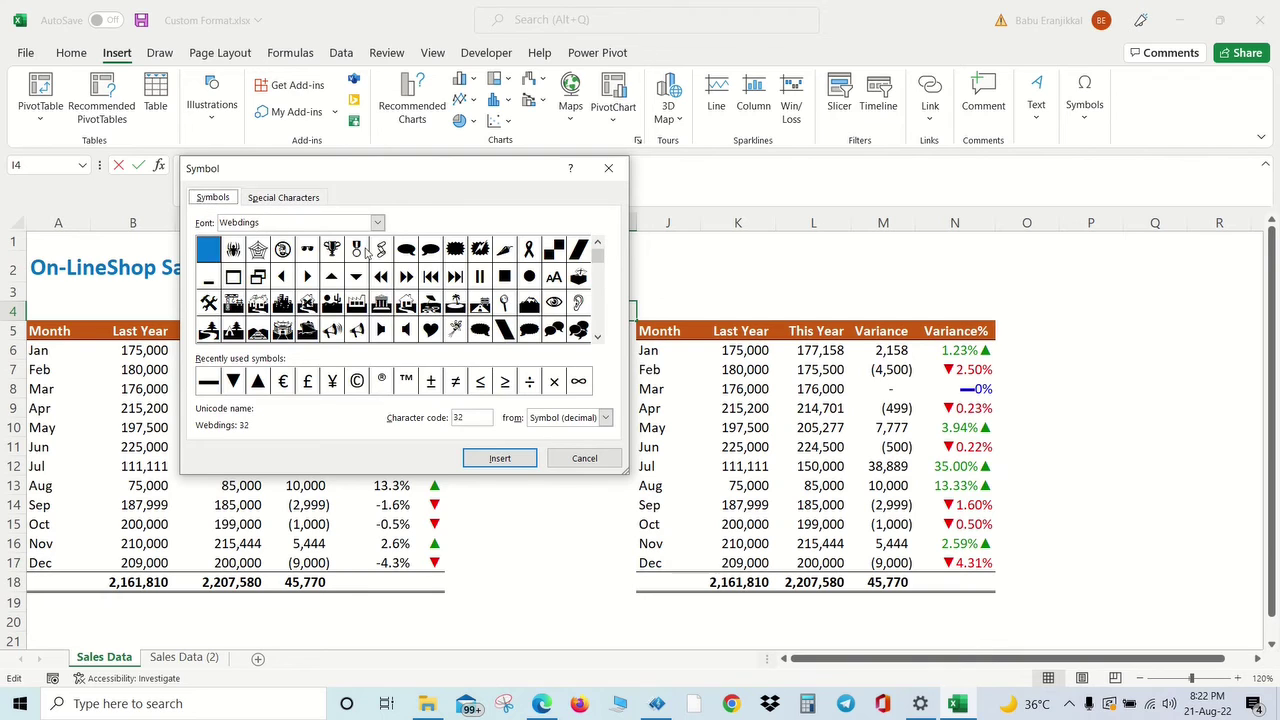
{"action": "left_click", "coordinate": [377, 222]}
{"action": "left_click_drag", "start_coordinate": [377, 292], "coordinate": [377, 238]}
{"action": "left_click", "coordinate": [286, 262]}
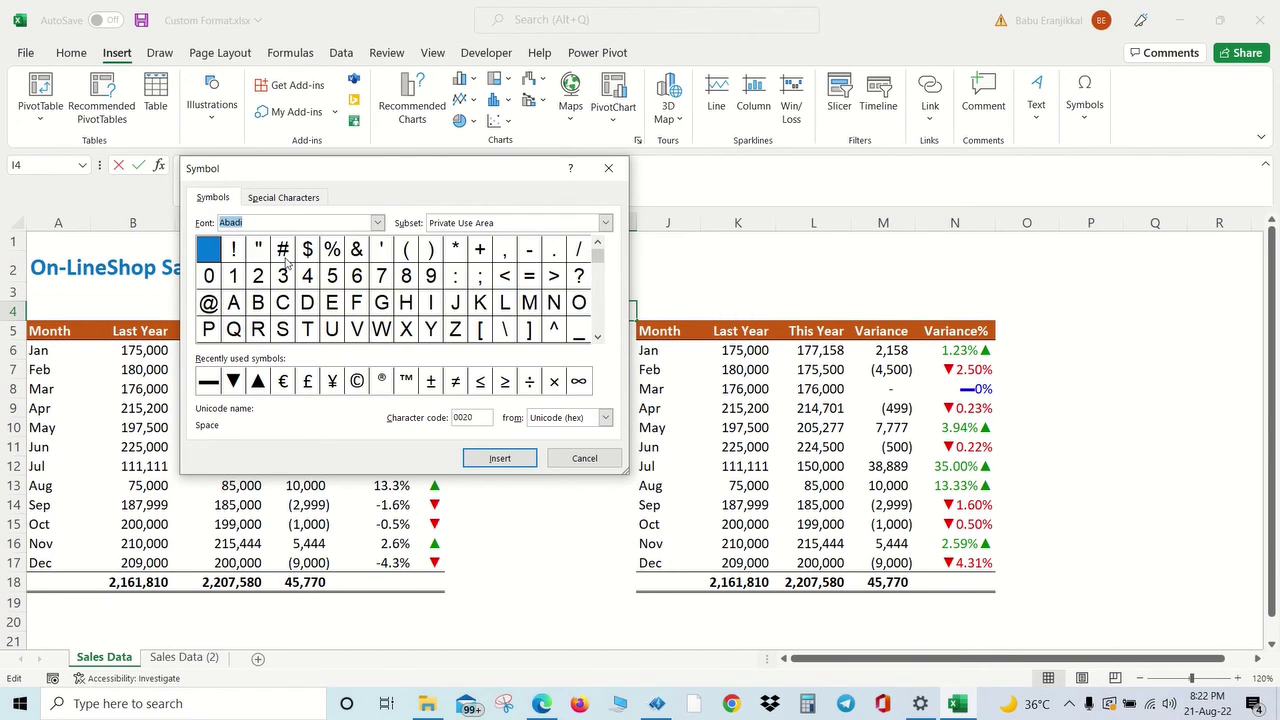
{"action": "left_click", "coordinate": [510, 226]}
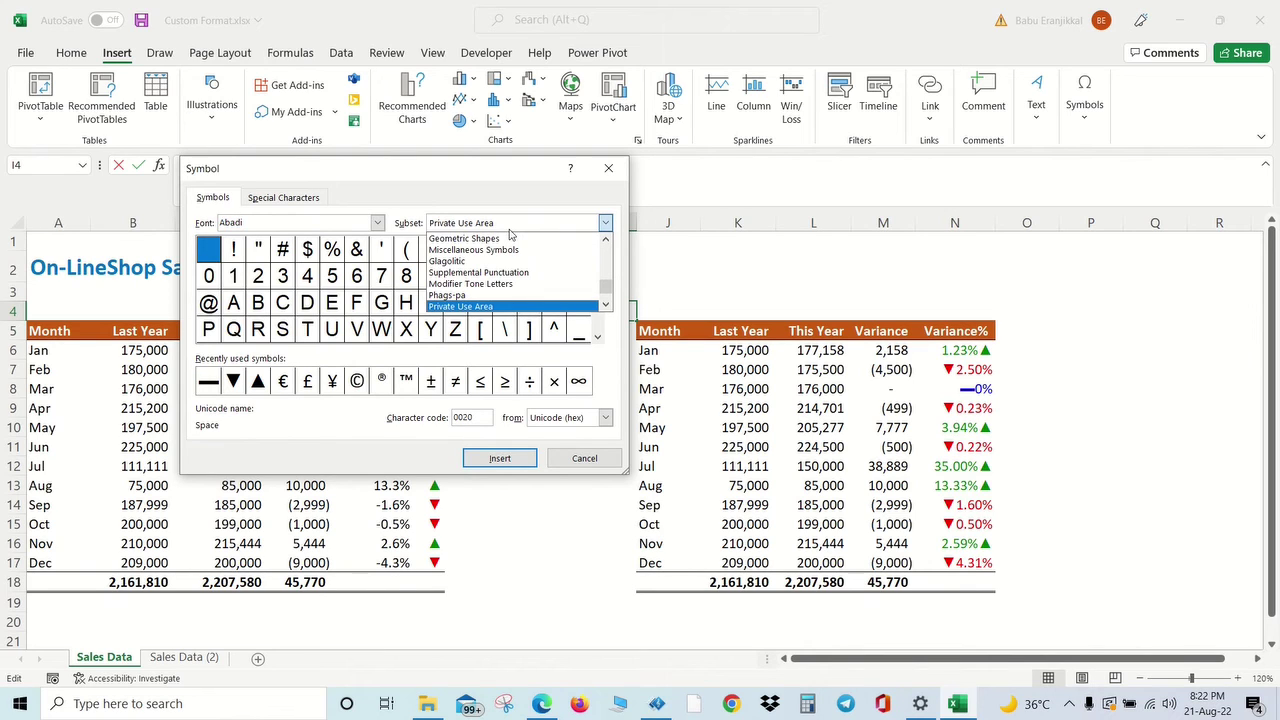
{"action": "left_click", "coordinate": [505, 238]}
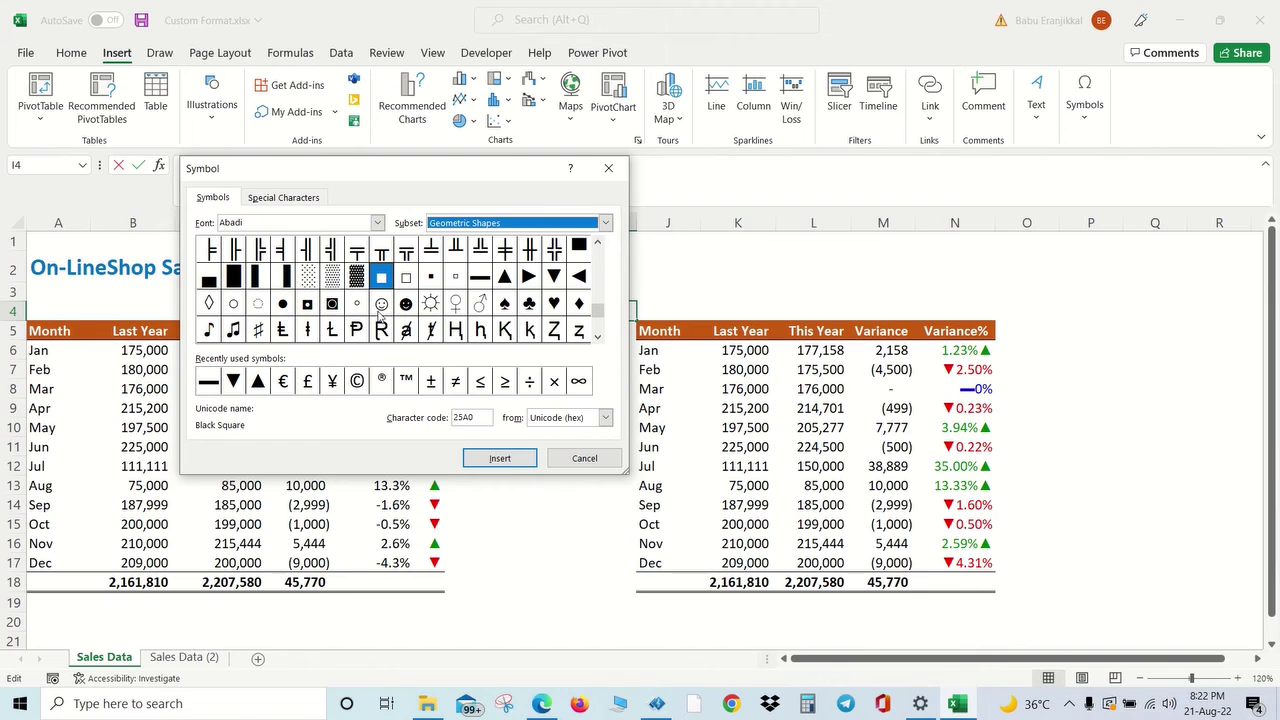
- Insert a white smiling face and a black smiling face into I4
{"action": "left_click", "coordinate": [380, 310]}
{"action": "left_click", "coordinate": [487, 455]}
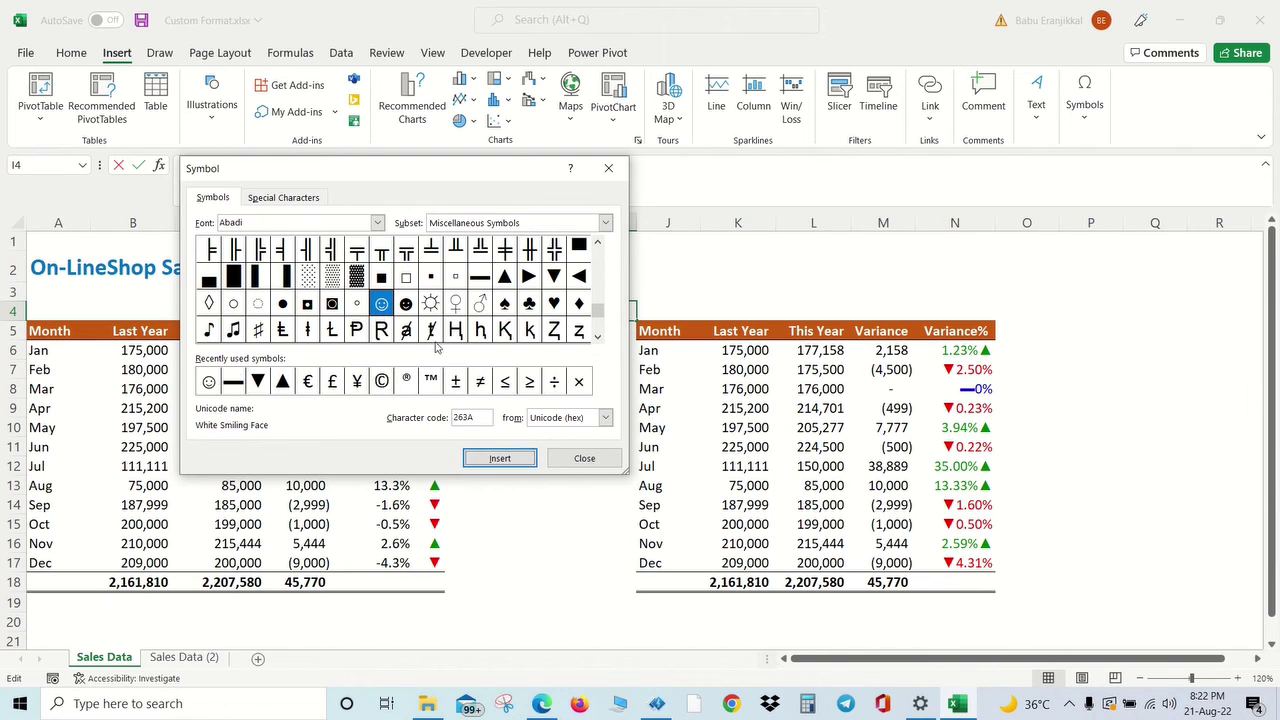
{"action": "left_click", "coordinate": [407, 305]}
{"action": "left_click", "coordinate": [493, 460]}
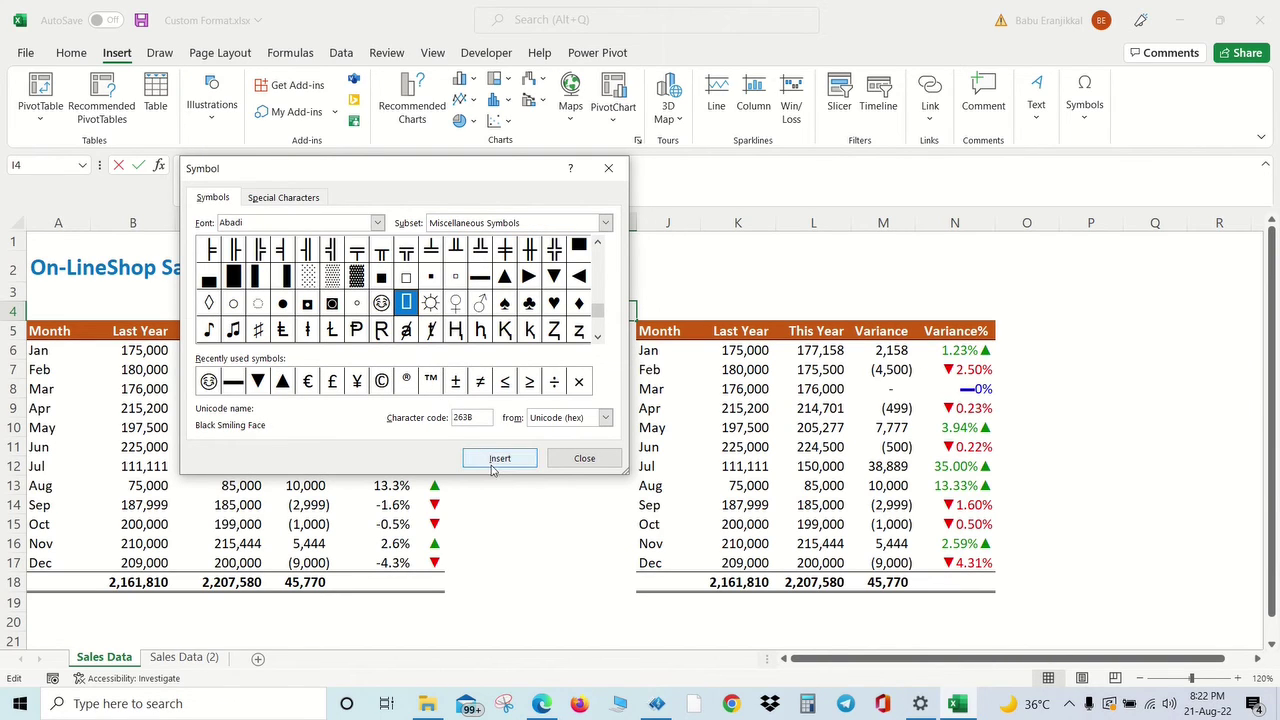
{"action": "left_click", "coordinate": [491, 466]}
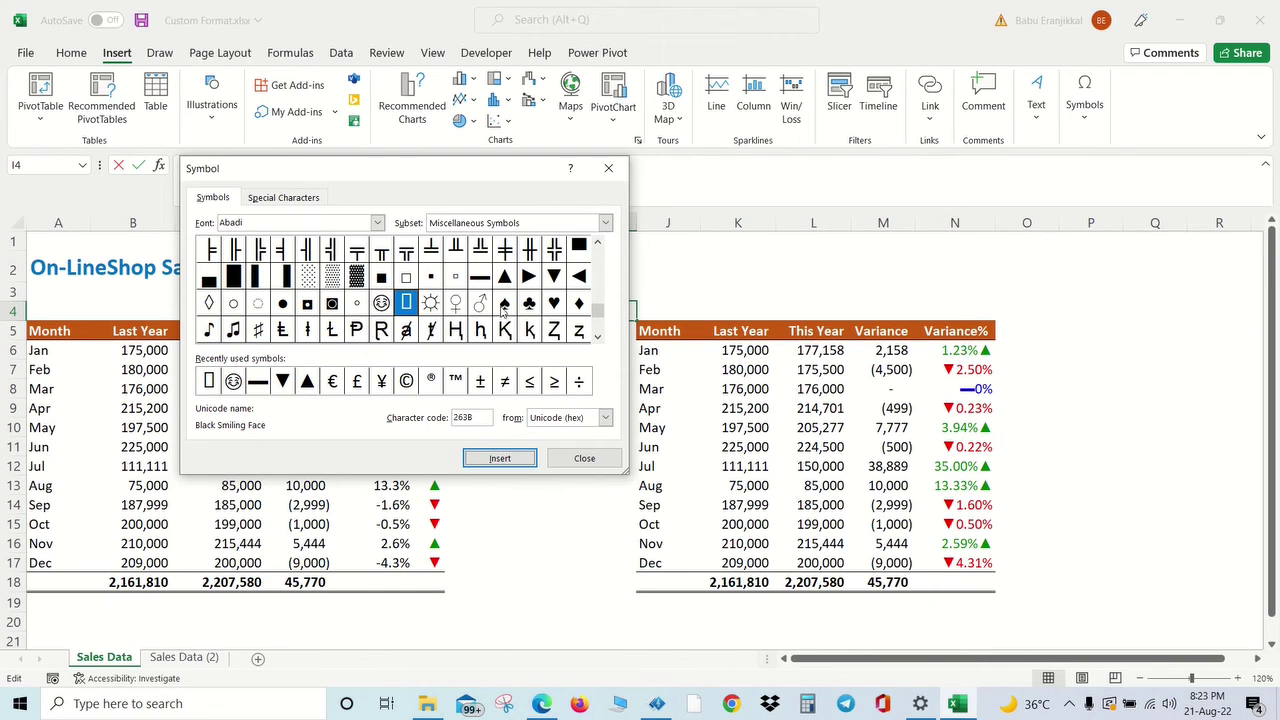
{"action": "left_click", "coordinate": [575, 459]}
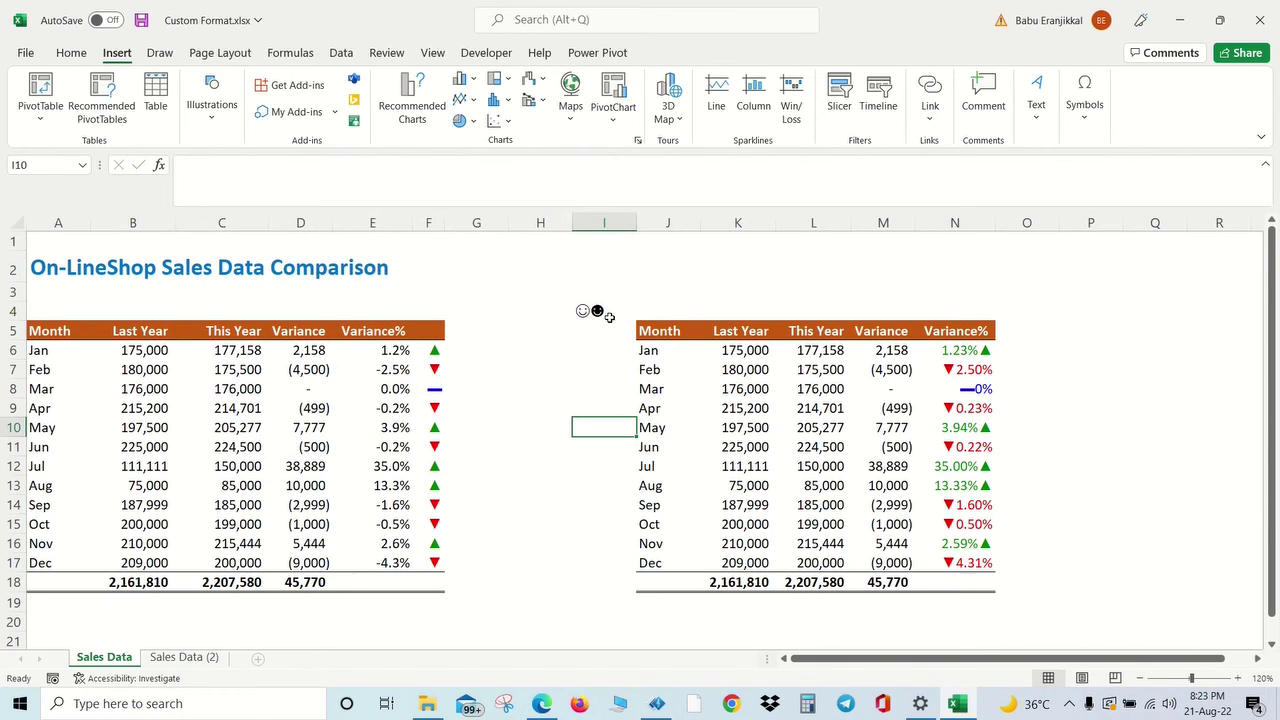
- Copy the ☺☻ symbols from I4 and select the indicator cells F6:F17
{"action": "left_click_drag", "start_coordinate": [610, 316], "coordinate": [572, 311]}
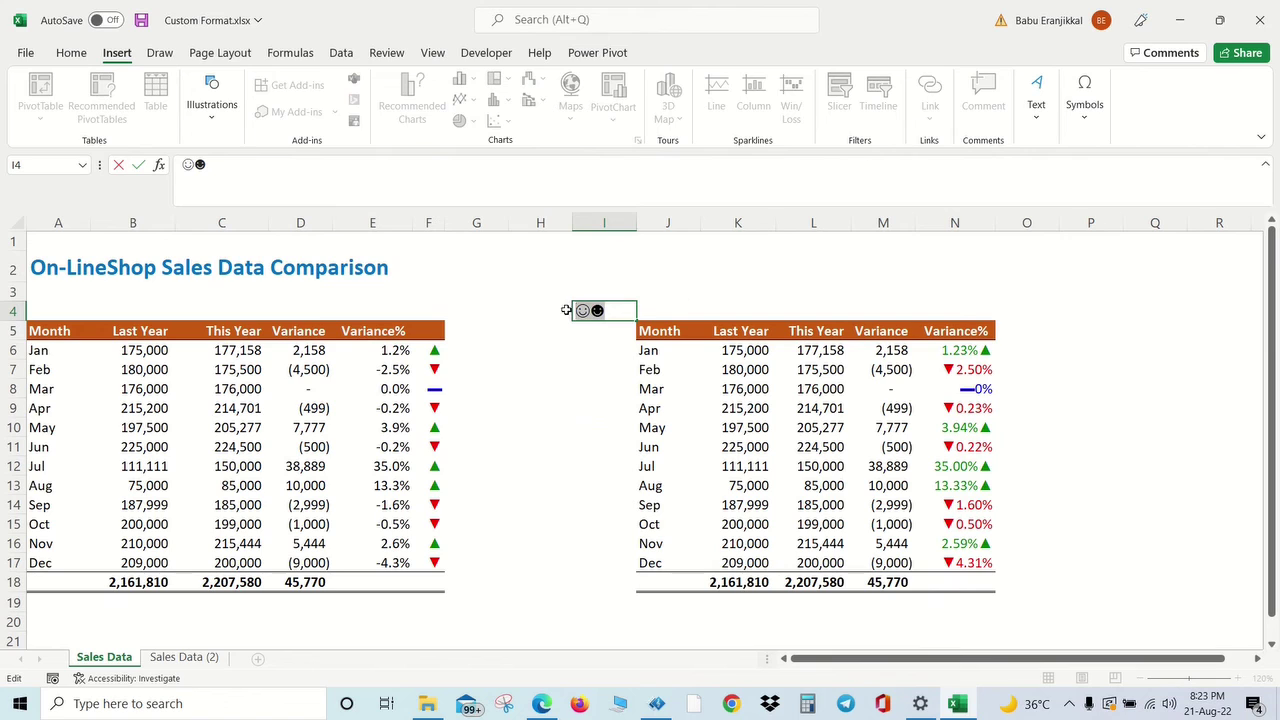
{"action": "key", "text": "Escape"}
{"action": "left_click_drag", "start_coordinate": [922, 352], "coordinate": [968, 557]}
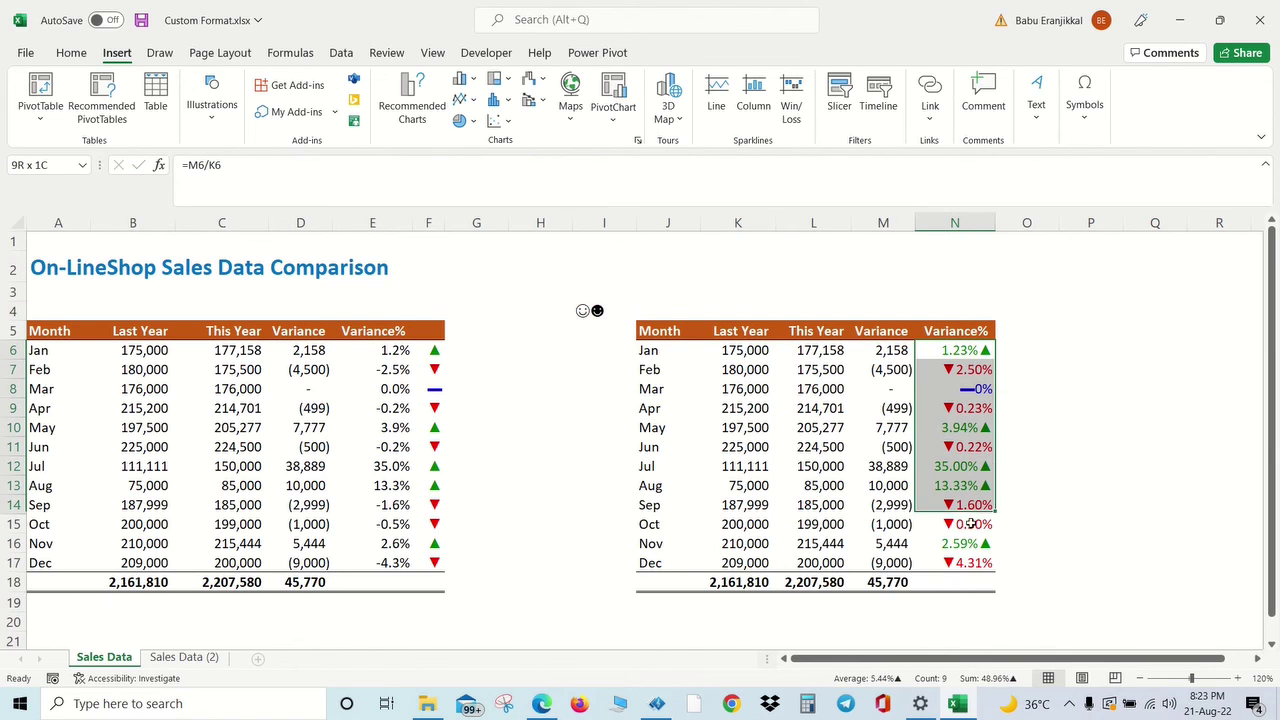
{"action": "left_click_drag", "start_coordinate": [432, 351], "coordinate": [432, 563]}
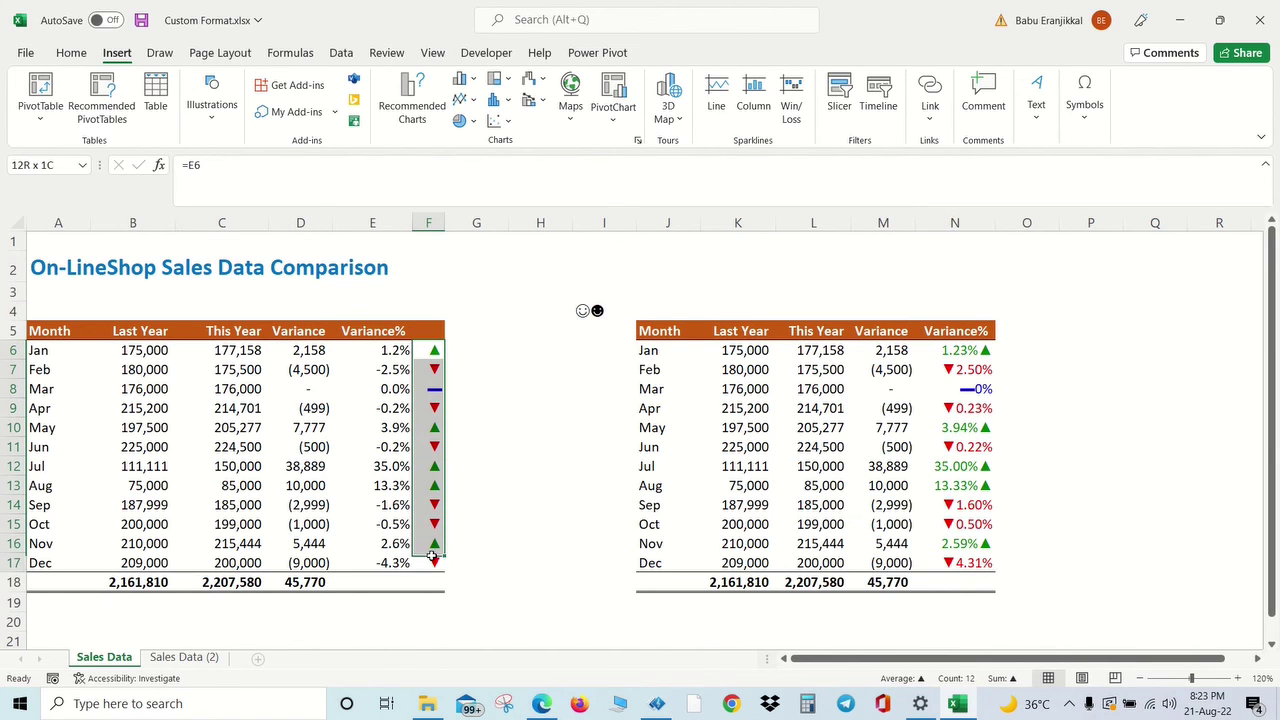
- Paste ☺☻ into F6:F17's custom format code and remove the stray white smiley
{"action": "left_click", "coordinate": [71, 53]}
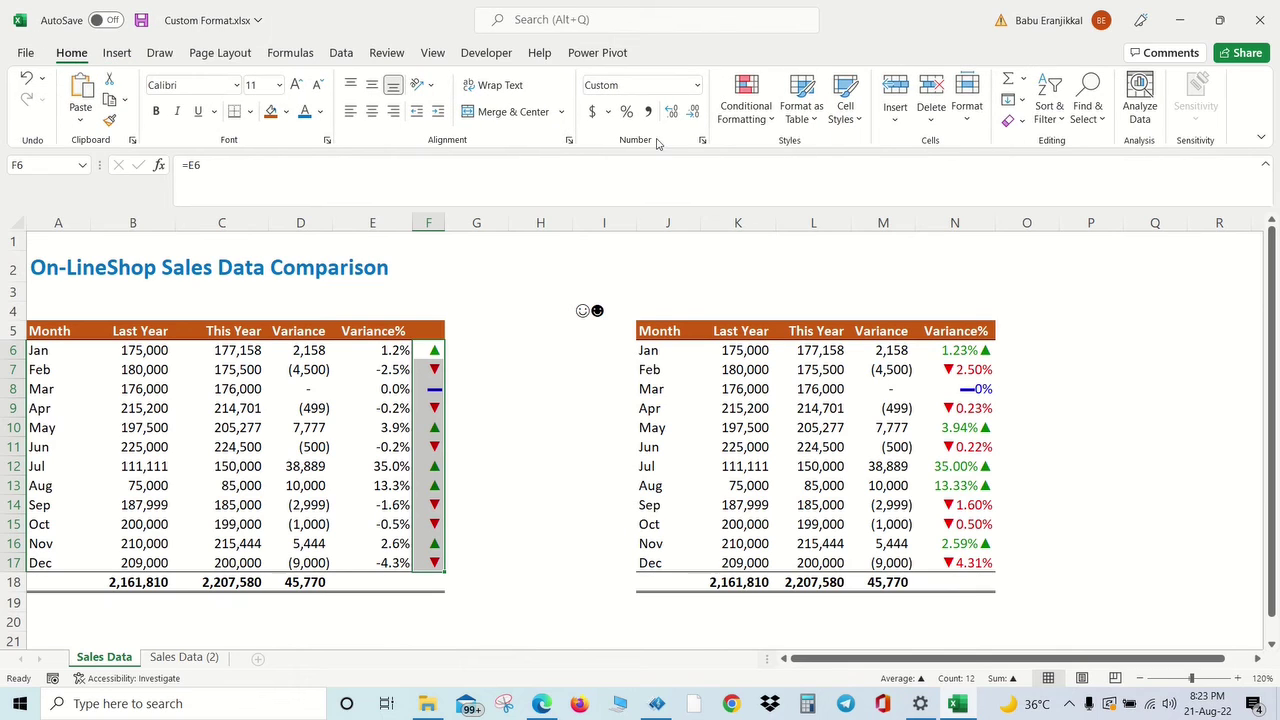
{"action": "left_click", "coordinate": [697, 85]}
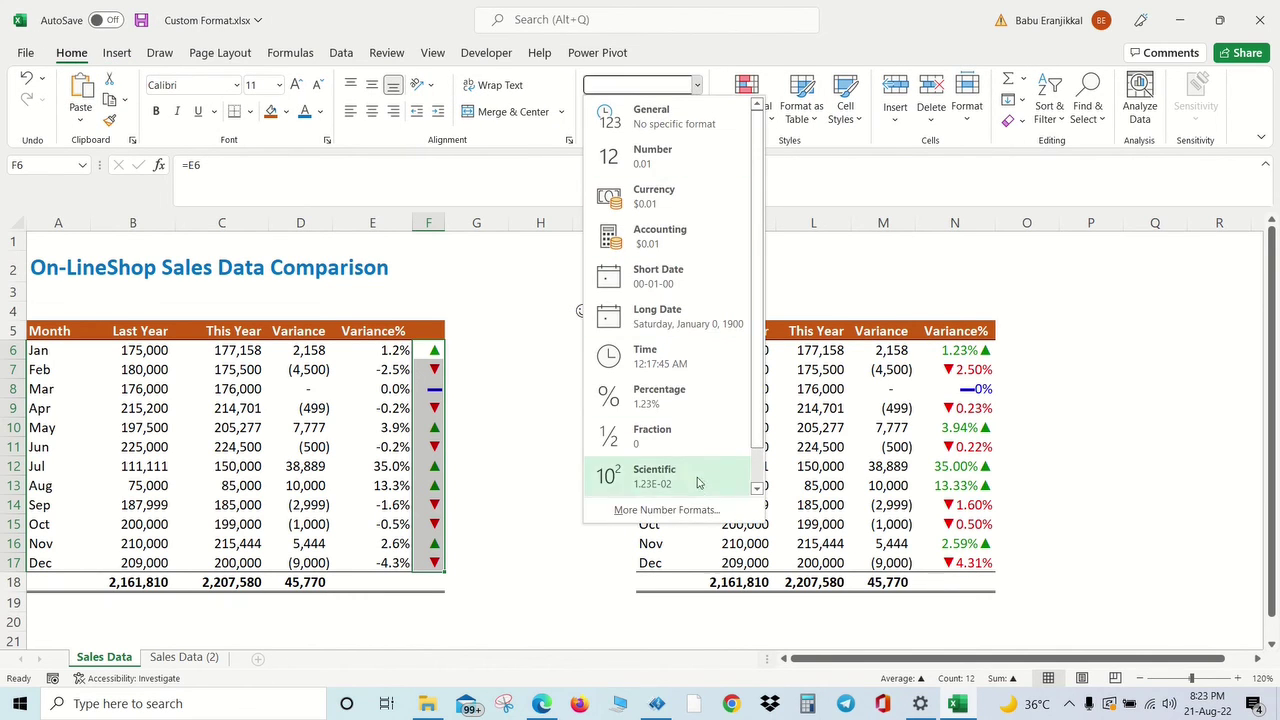
{"action": "left_click", "coordinate": [666, 510]}
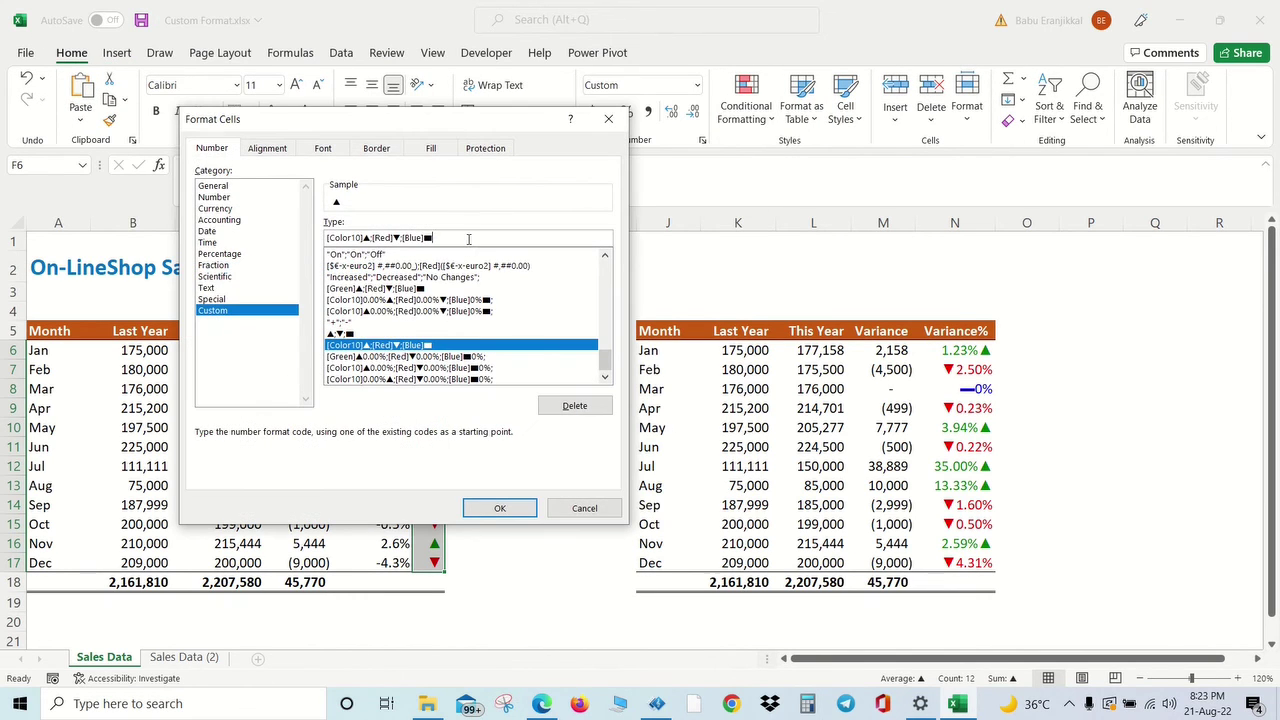
{"action": "type", "text": "☺☻"}
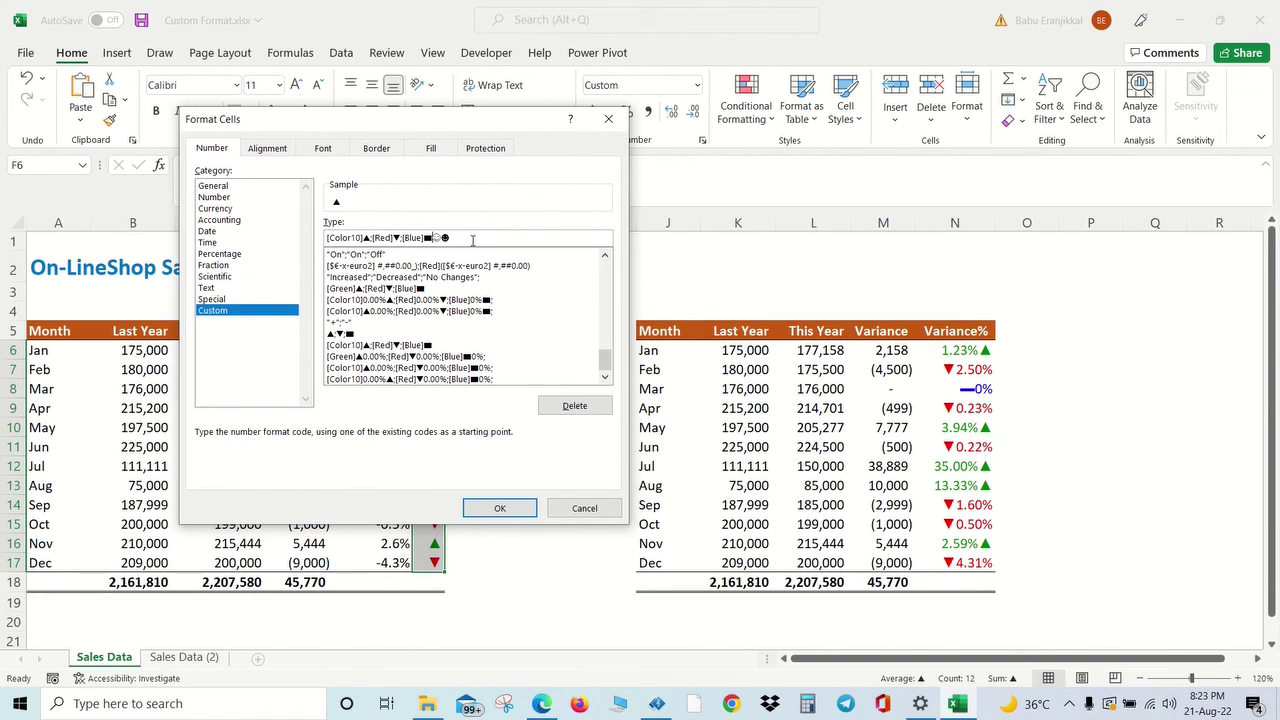
{"action": "key", "text": "Left"}
{"action": "key", "text": "shift+Left"}
{"action": "key", "text": "Delete"}
- Swap ▲ for ☺ in the gains section and ▼ for ☻ in the losses section
{"action": "key", "text": "BackSpace"}
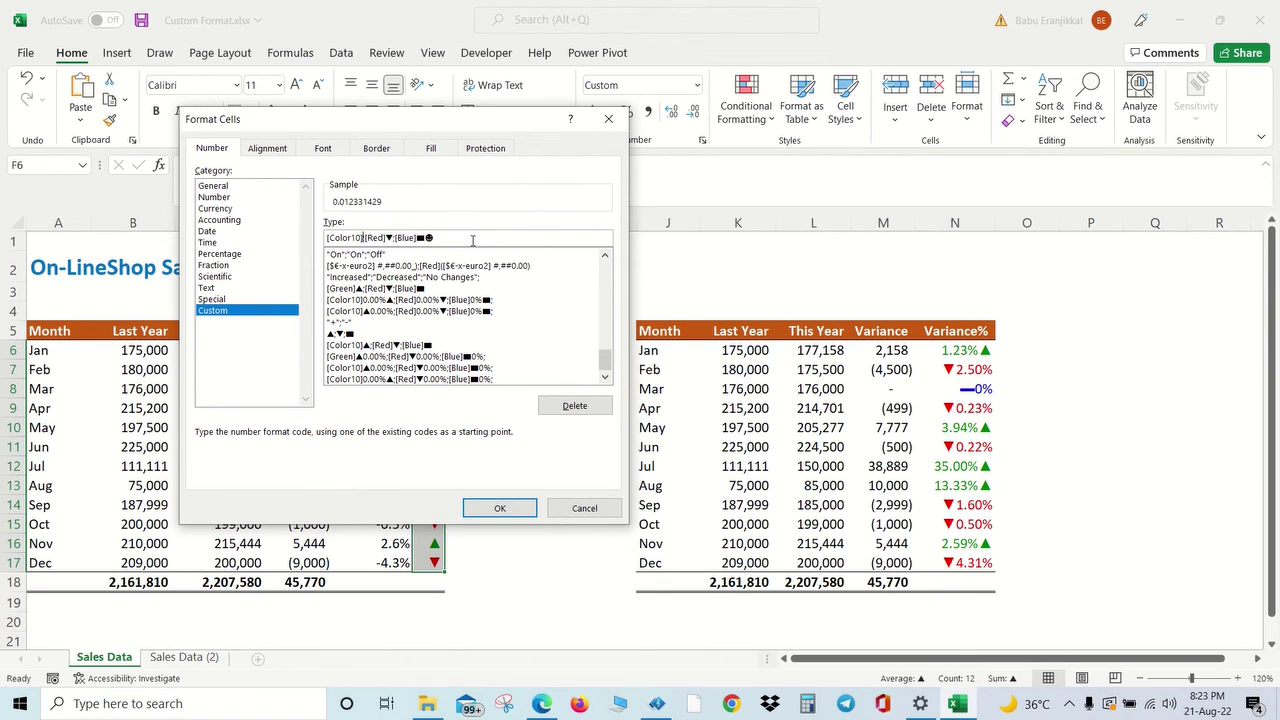
{"action": "type", "text": "☺"}
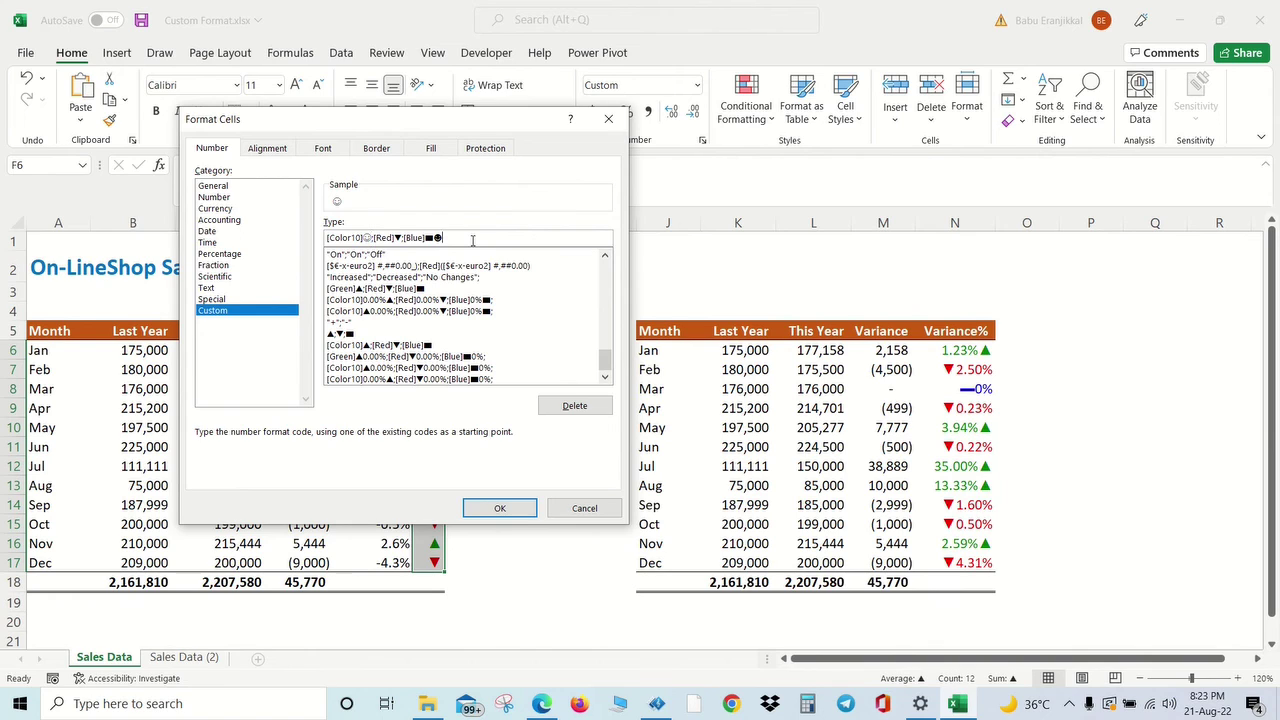
{"action": "key", "text": "shift+Left"}
{"action": "key", "text": "BackSpace"}
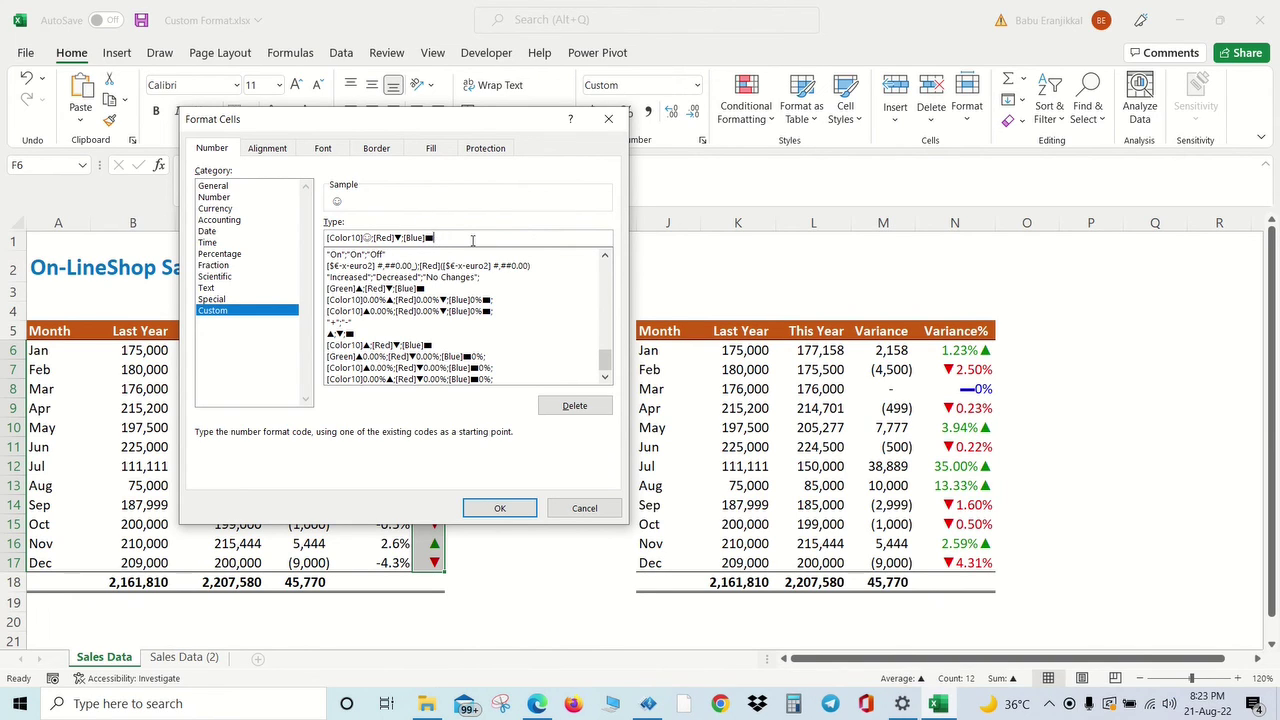
{"action": "key", "text": "BackSpace"}
{"action": "type", "text": "☻"}
{"action": "left_click", "coordinate": [499, 508]}
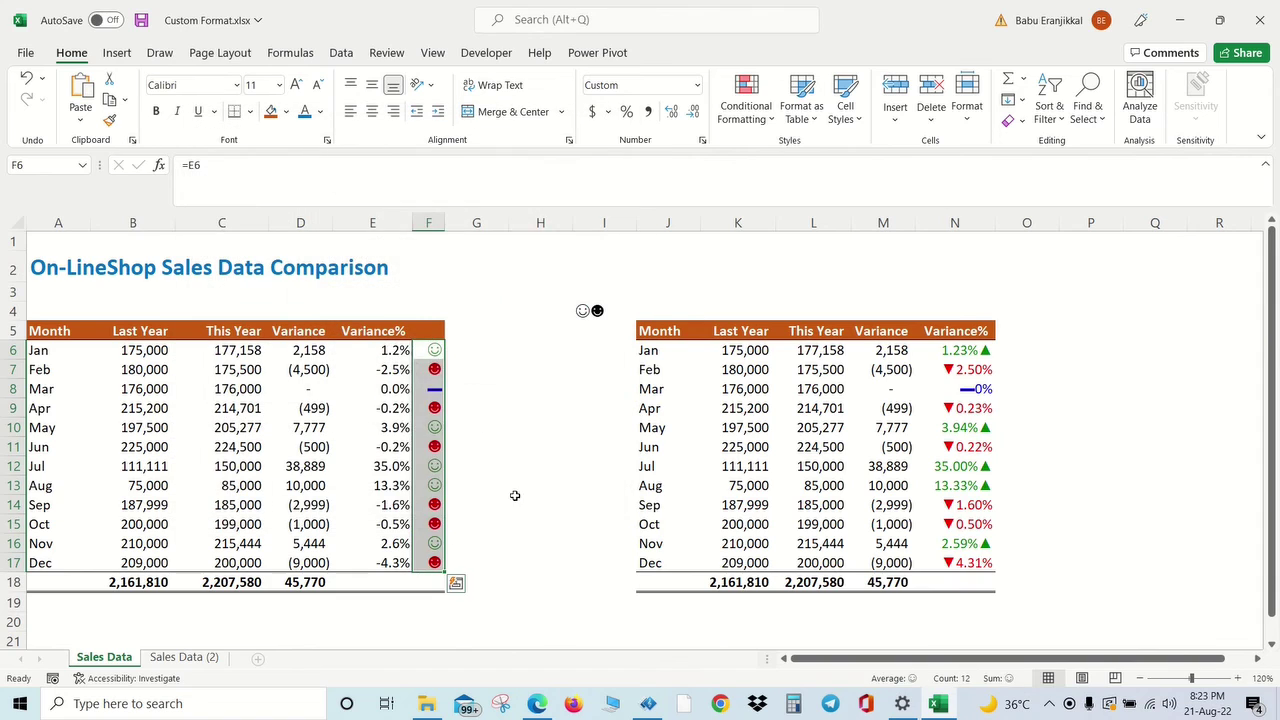
{"action": "left_click", "coordinate": [531, 483]}
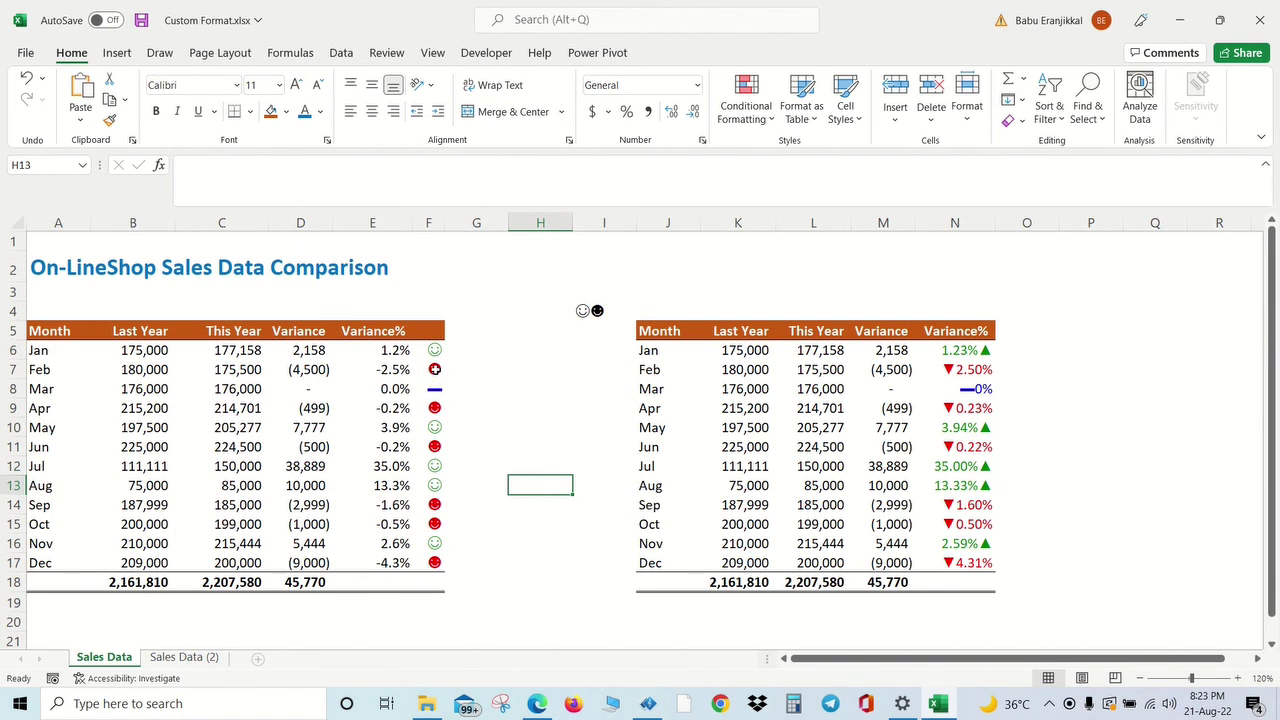
{"action": "left_click", "coordinate": [435, 369]}
{"action": "left_click", "coordinate": [437, 352]}
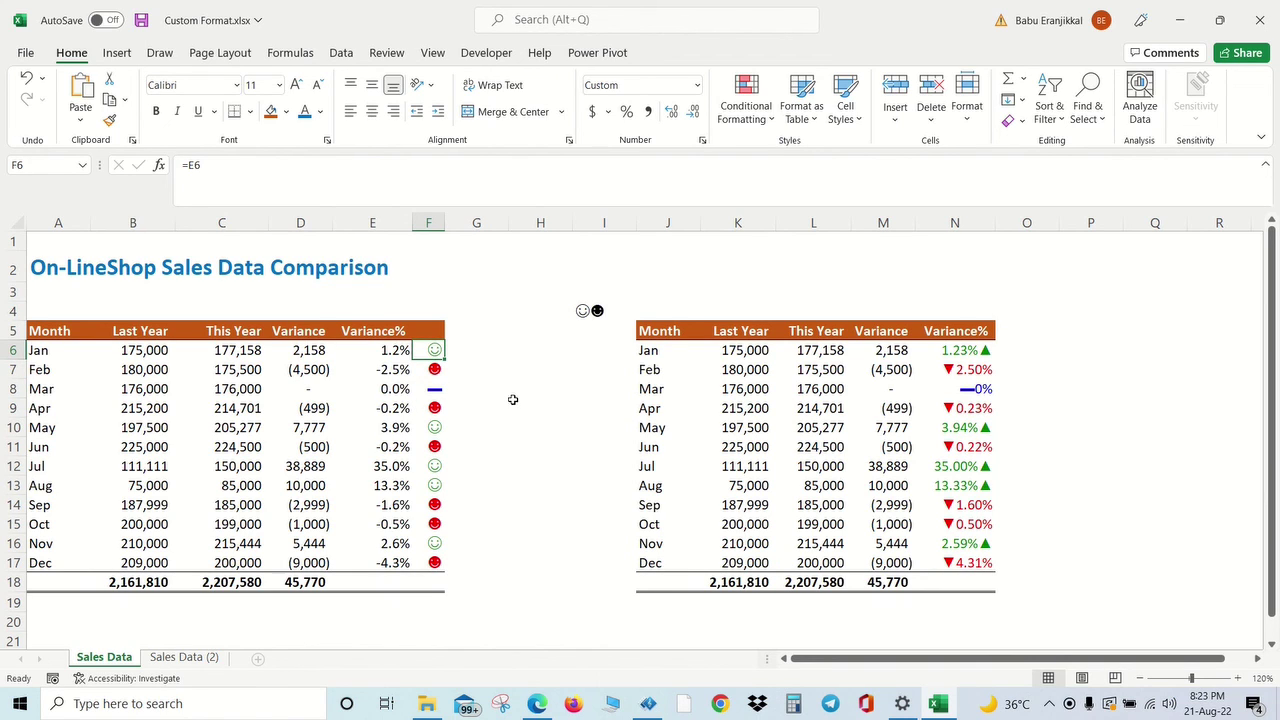